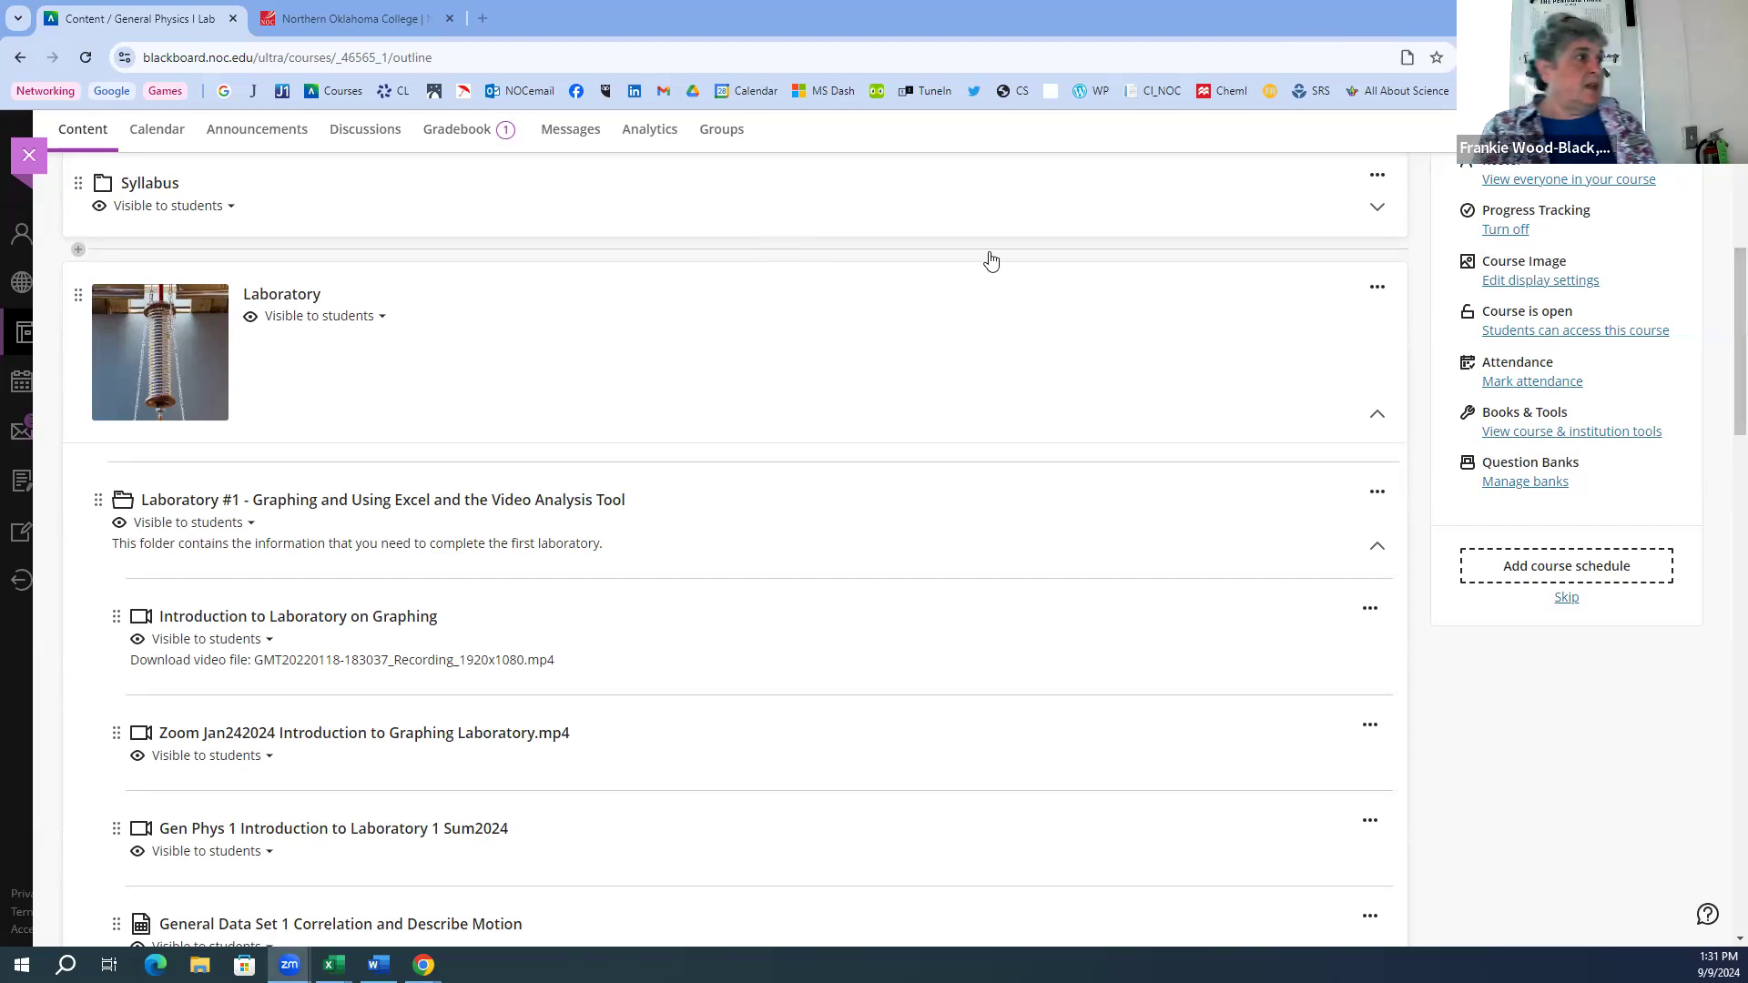
- Close the General Physics I Lab course to return to the Courses list
click(26, 170)
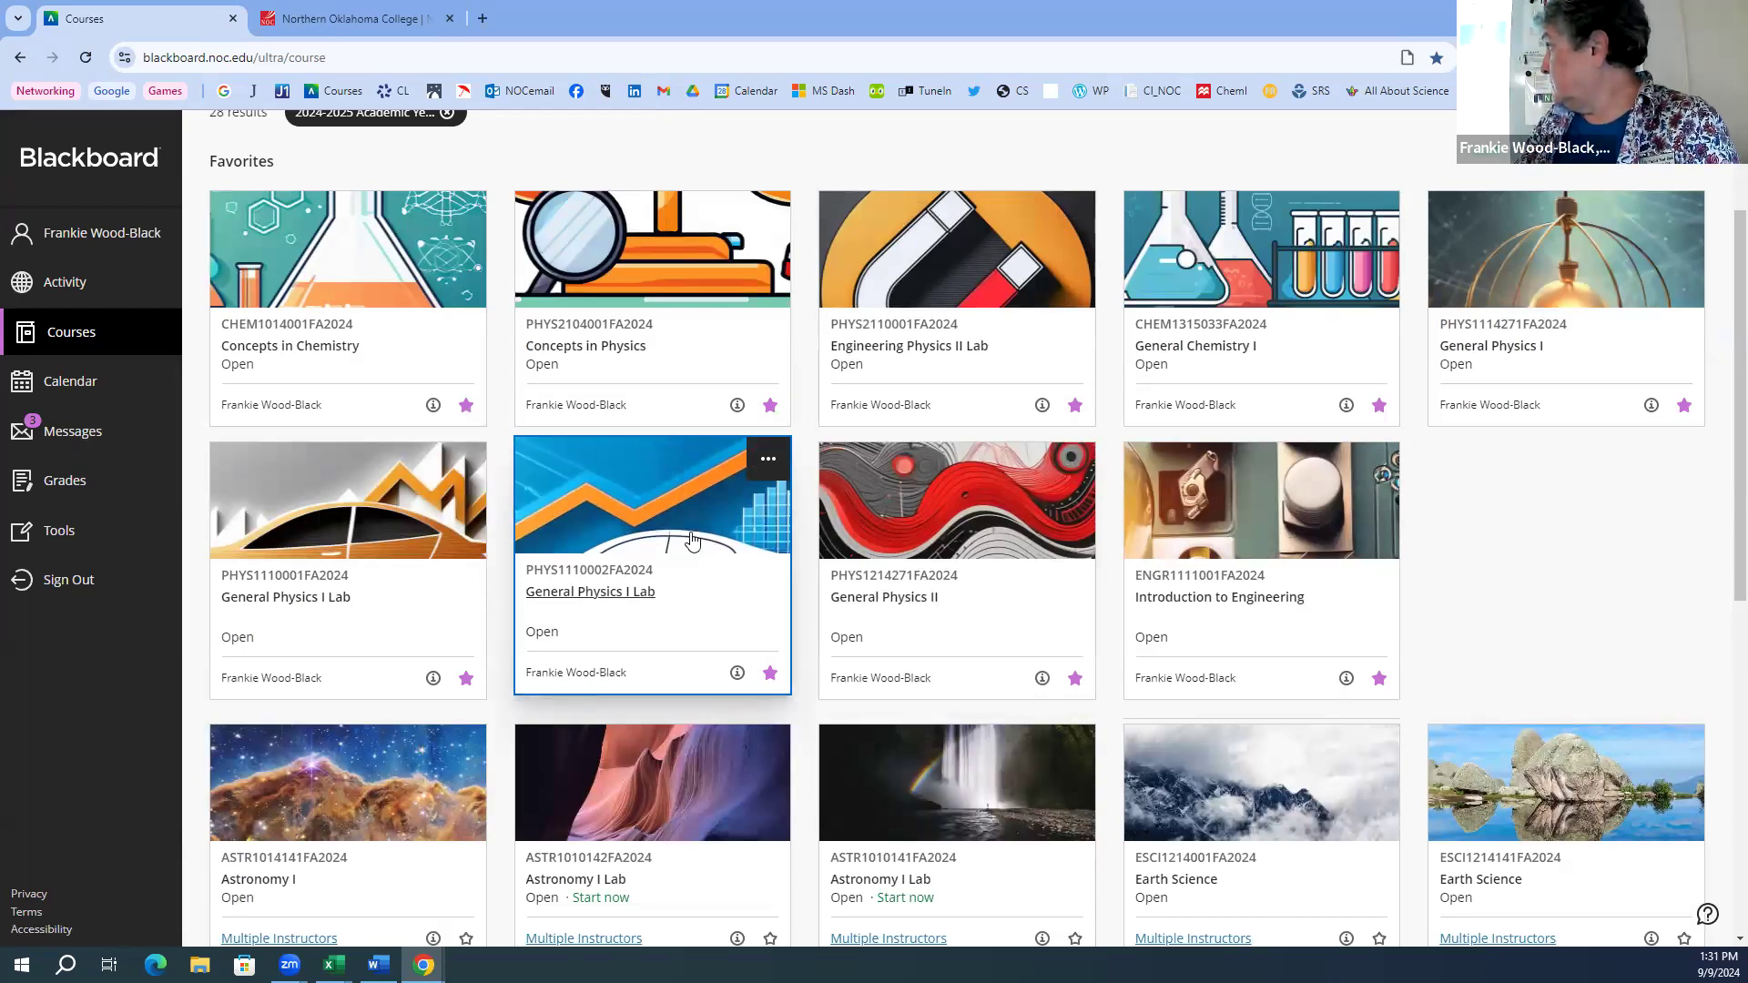
- Open the General Physics I Lab course and expand its Learning Resources folder
click(692, 540)
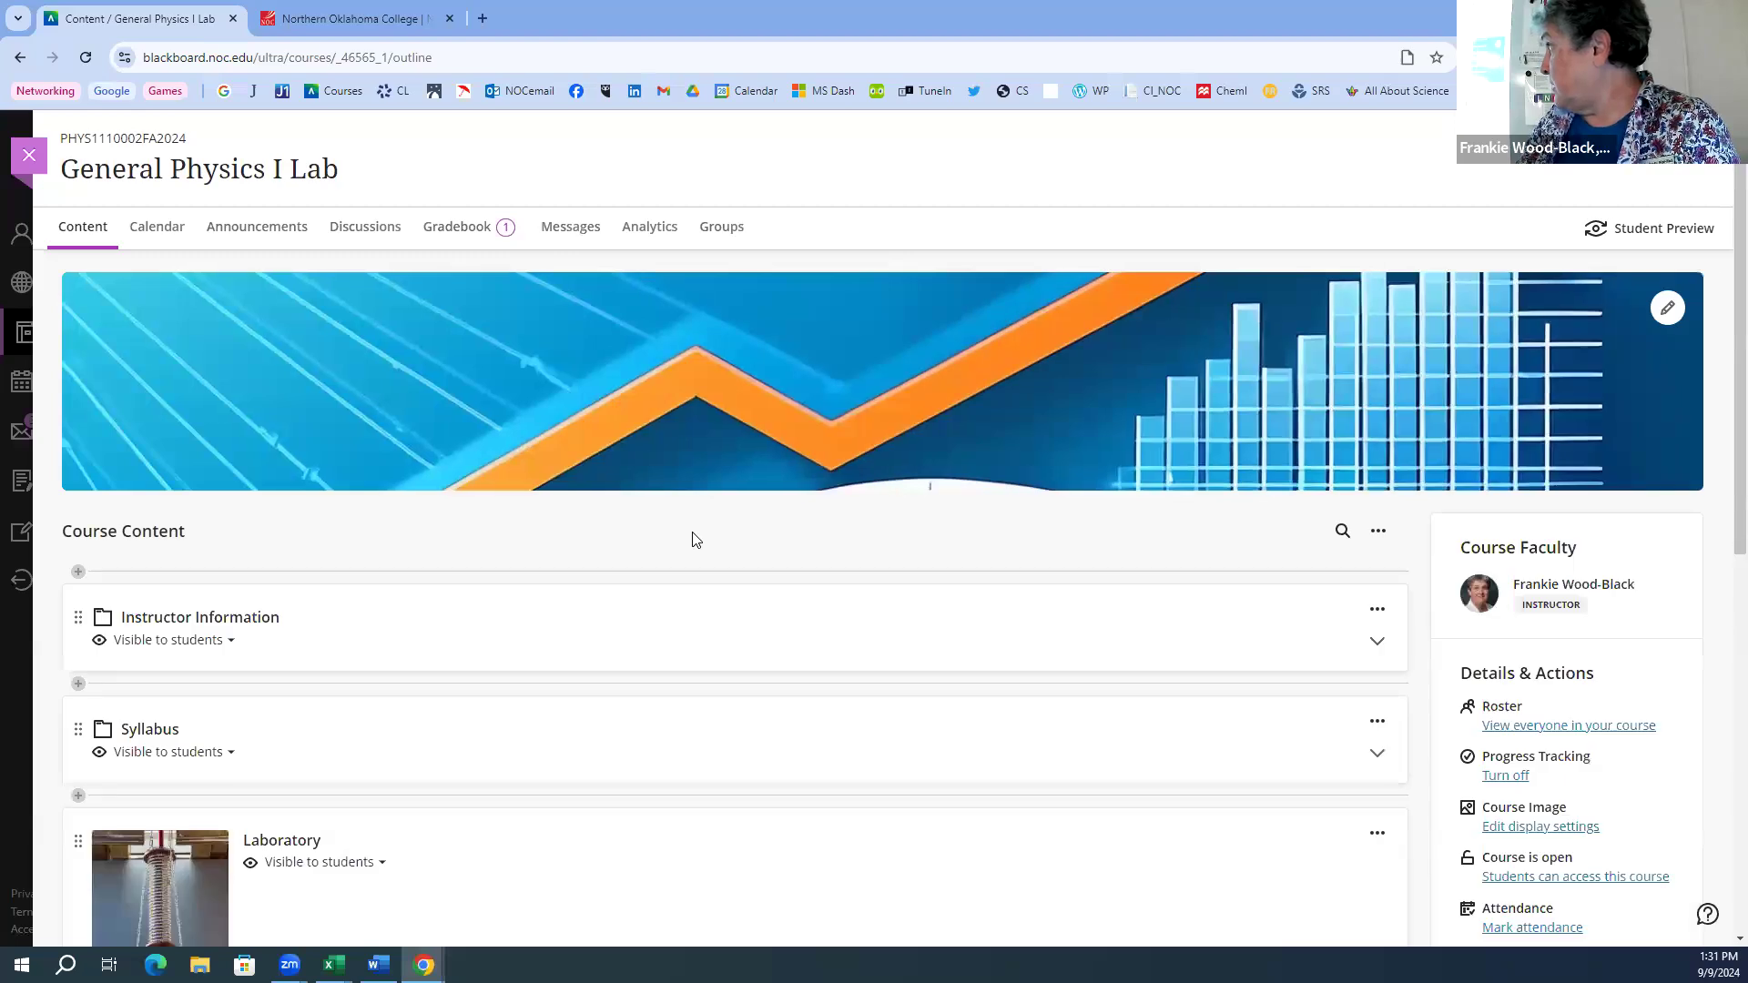
scroll(692, 540, down, 6)
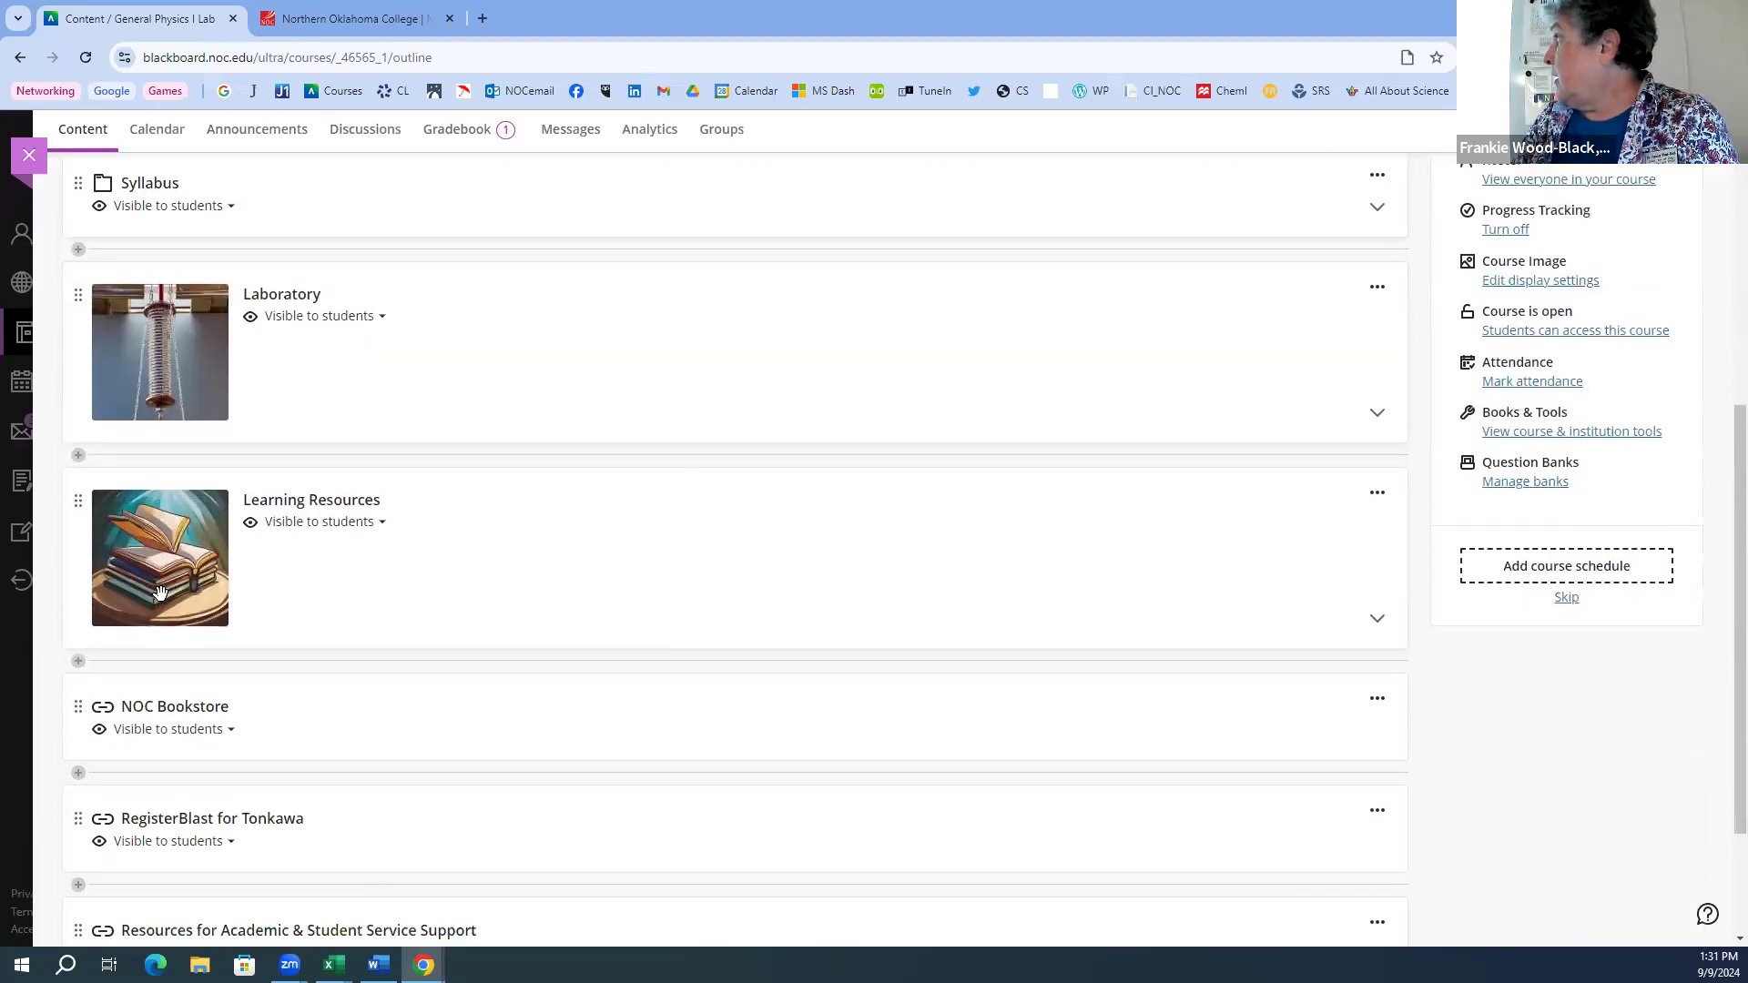
click(297, 570)
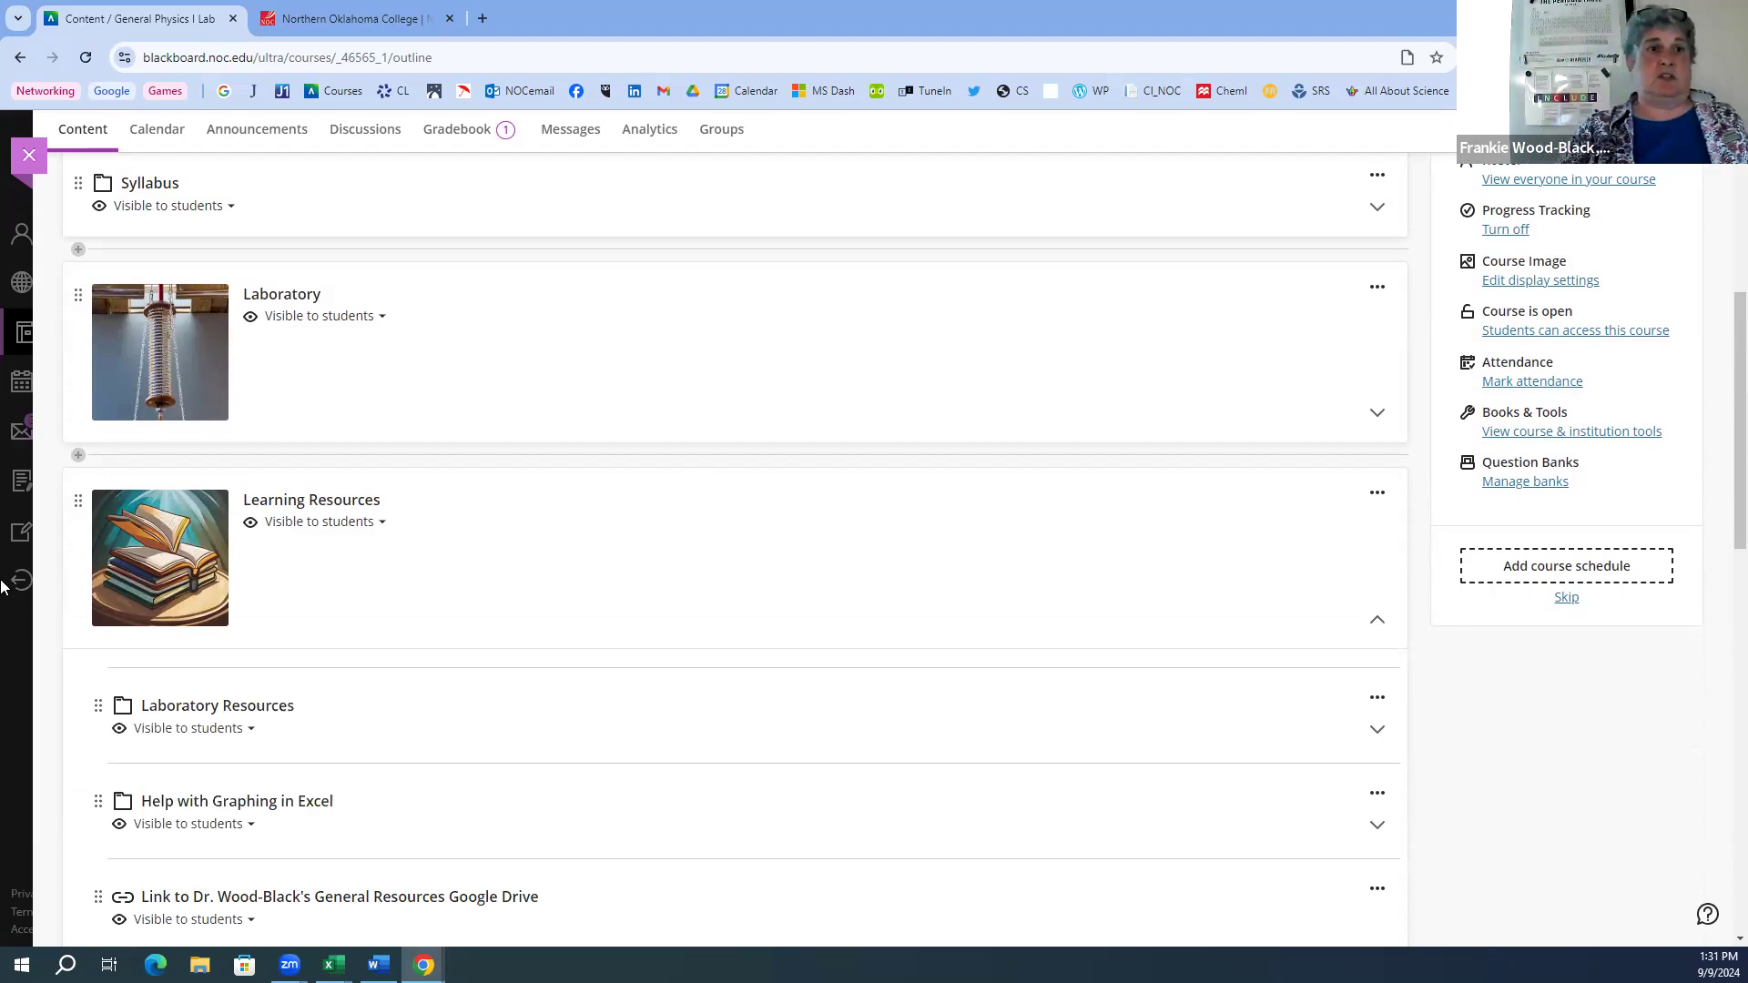
- Re-expand Learning Resources and browse its folders and OpenStax textbook links
click(362, 556)
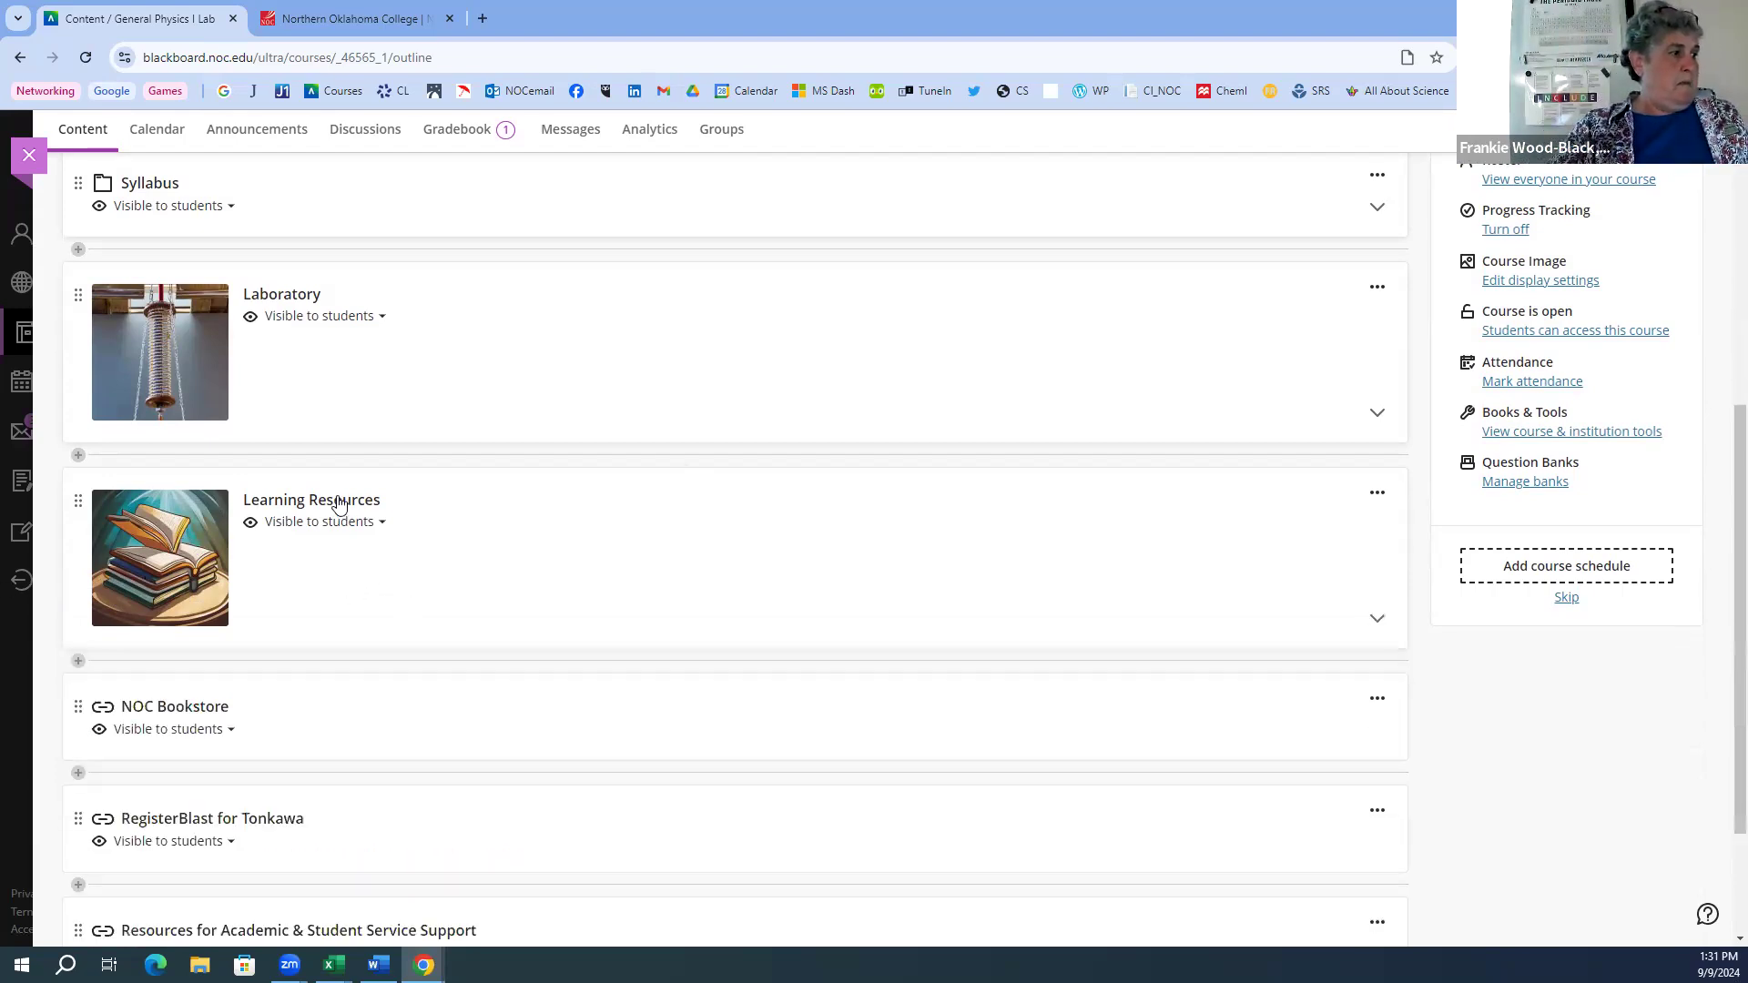
click(361, 545)
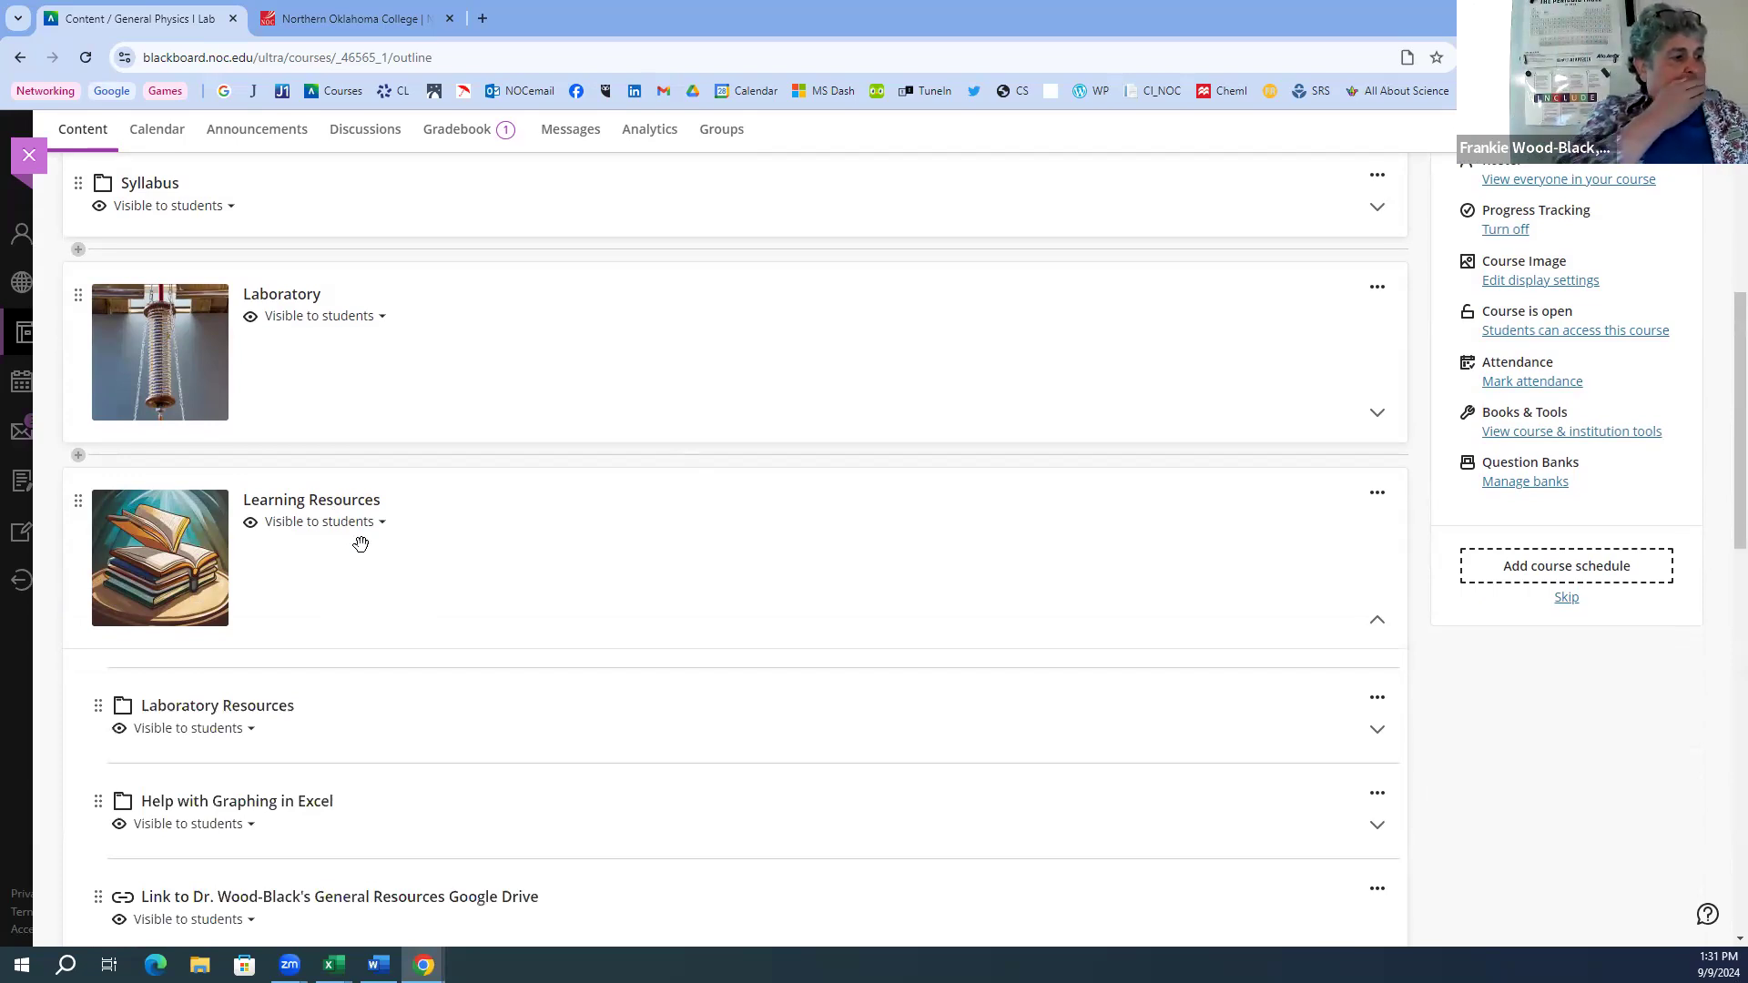
scroll(419, 608, down, 2)
scroll(664, 718, down, 1)
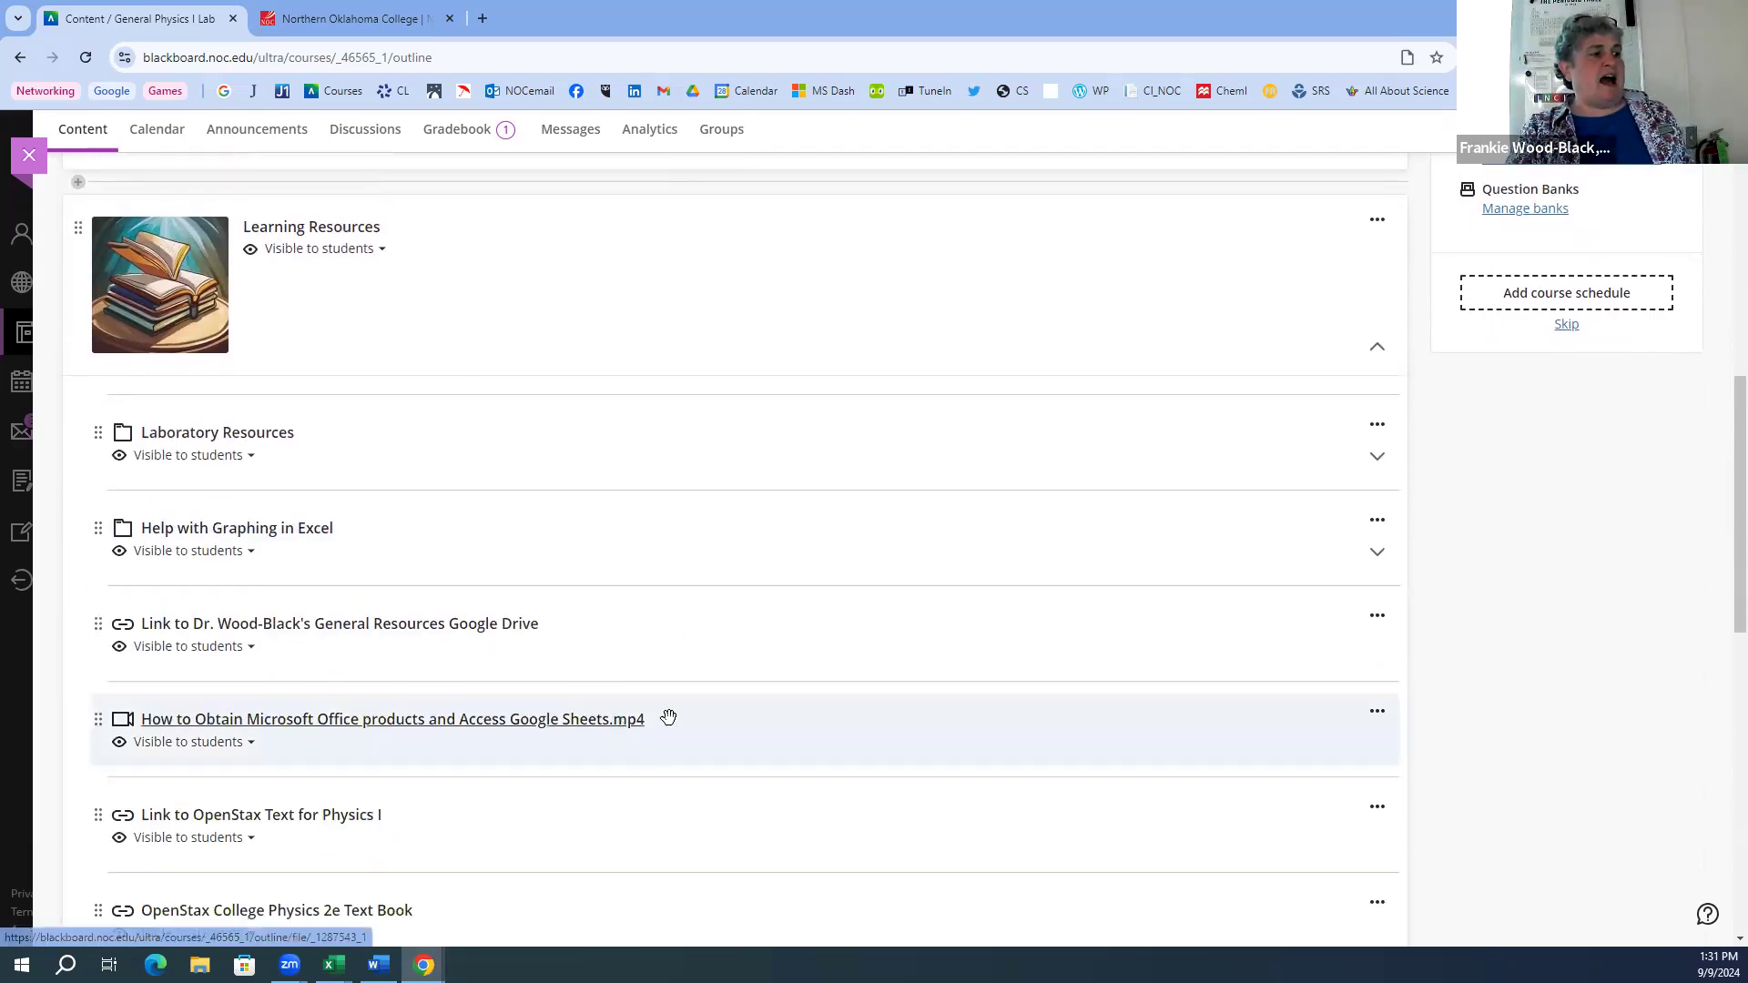
scroll(713, 703, down, 1)
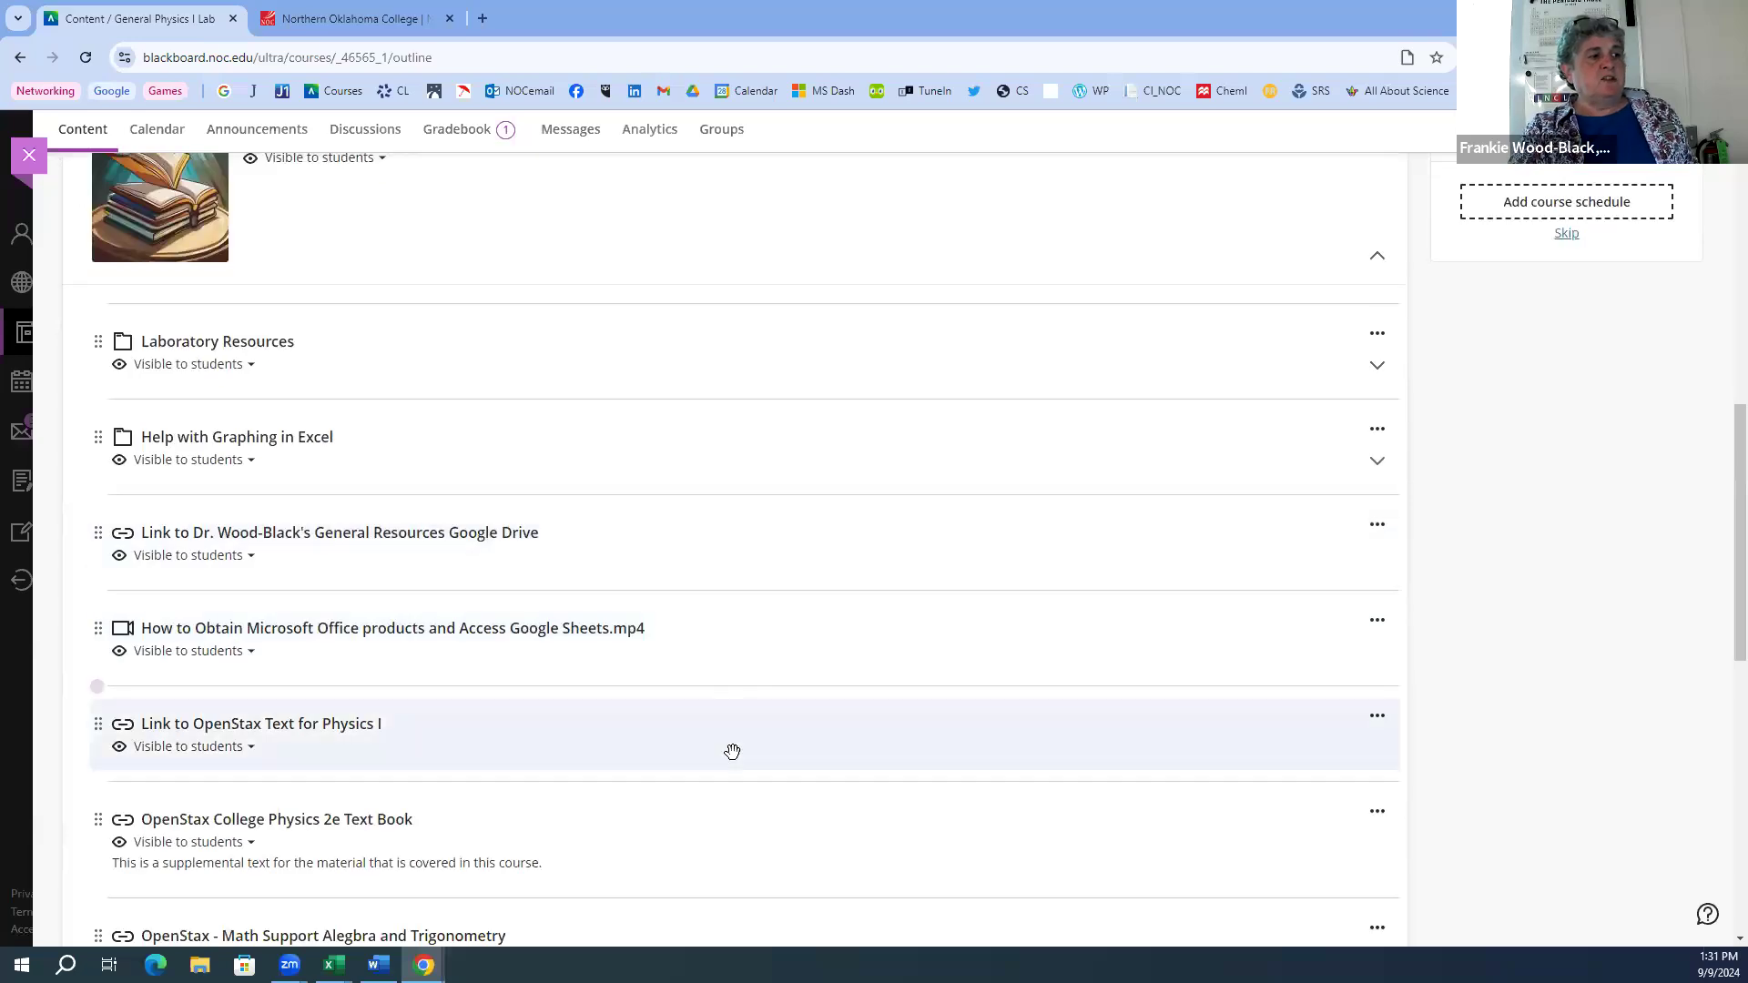
scroll(730, 735, down, 1)
scroll(734, 738, down, 1)
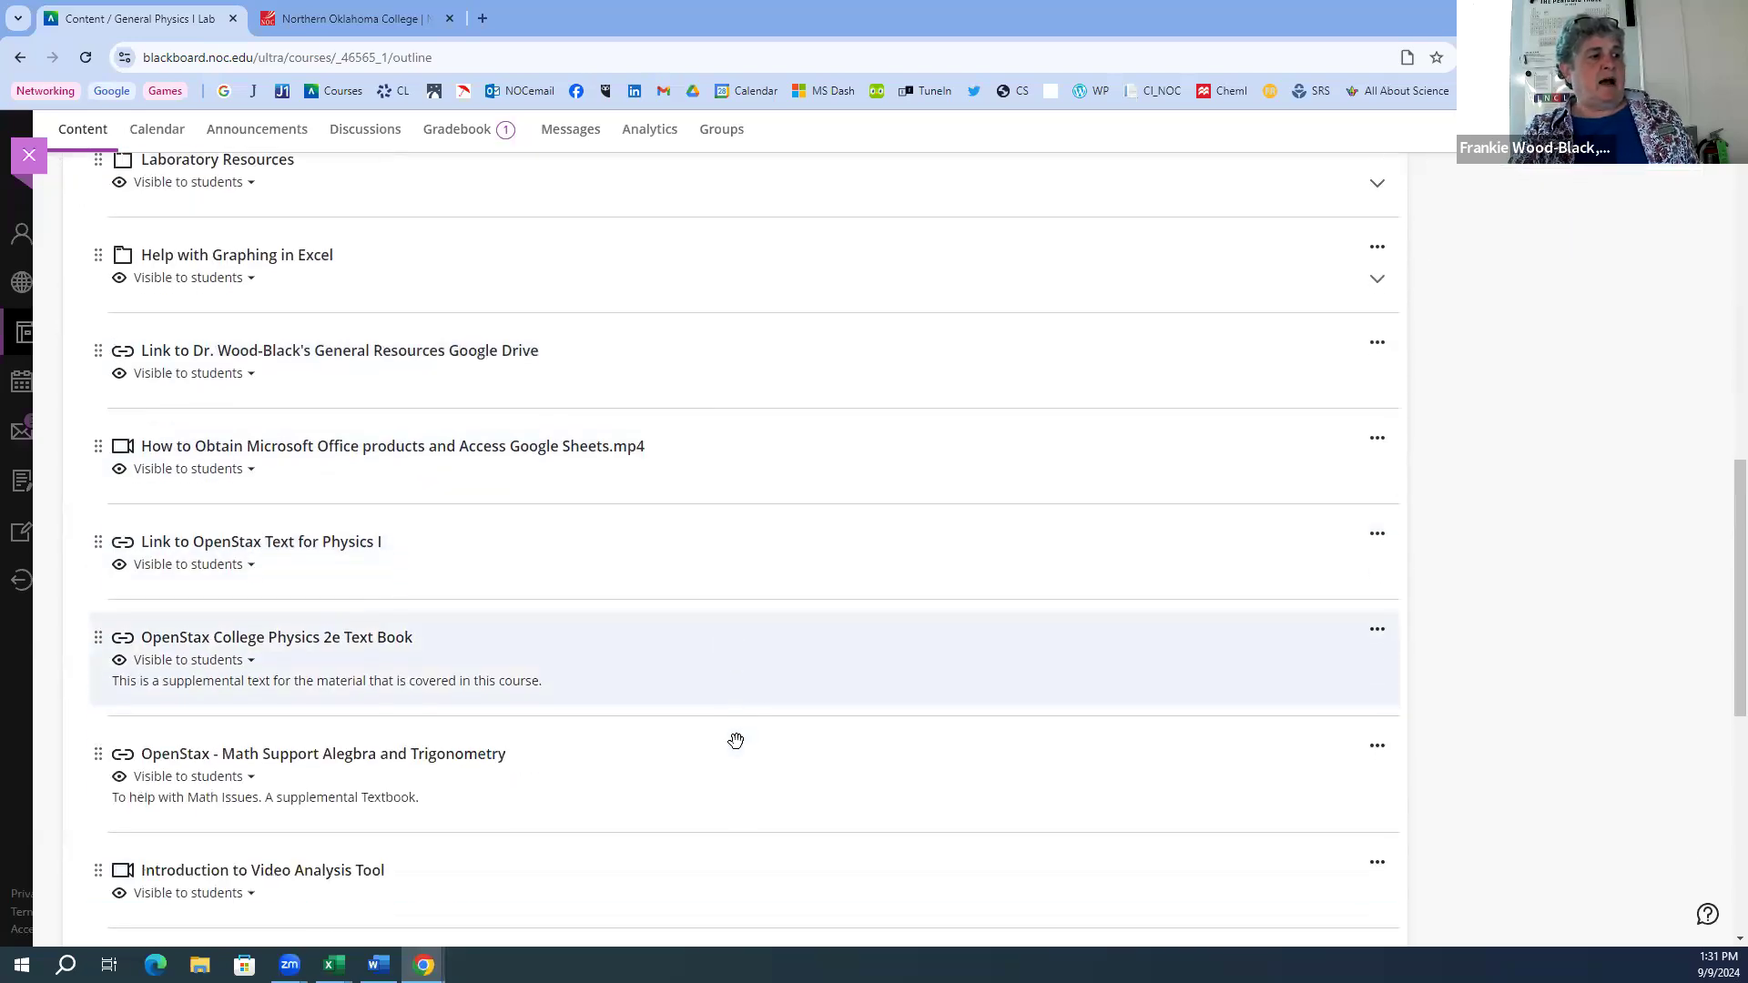
scroll(767, 581, down, 3)
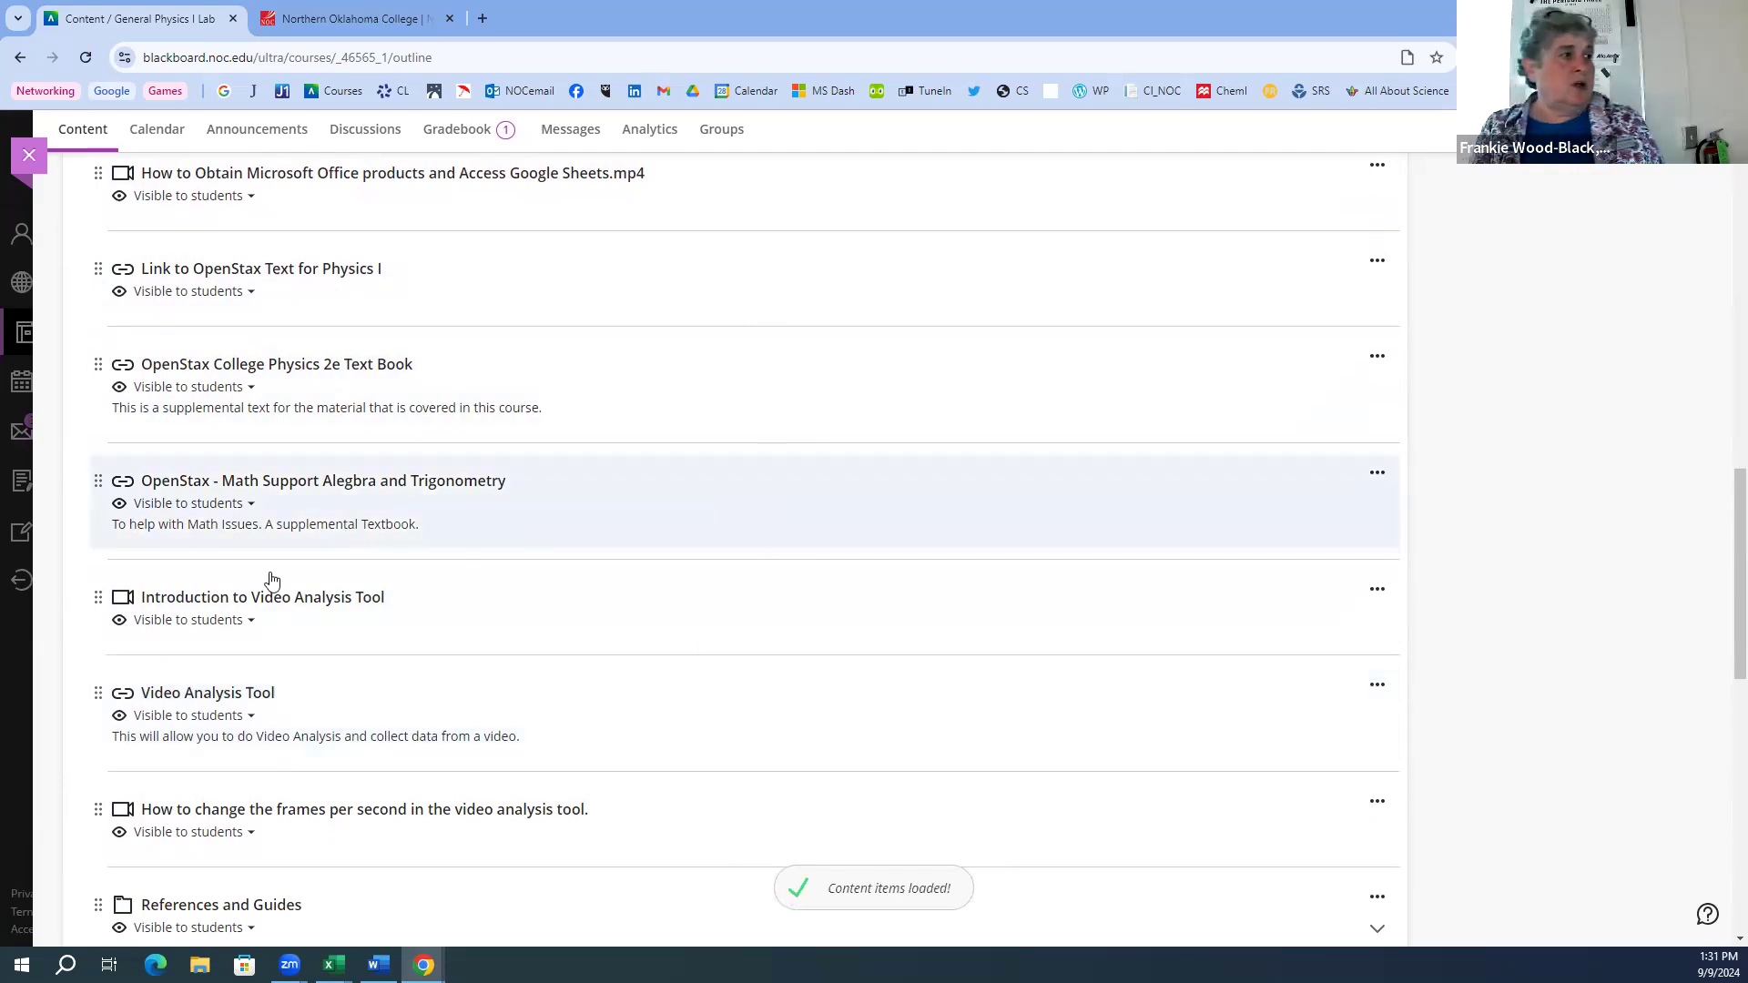
scroll(353, 658, down, 3)
scroll(353, 658, down, 2)
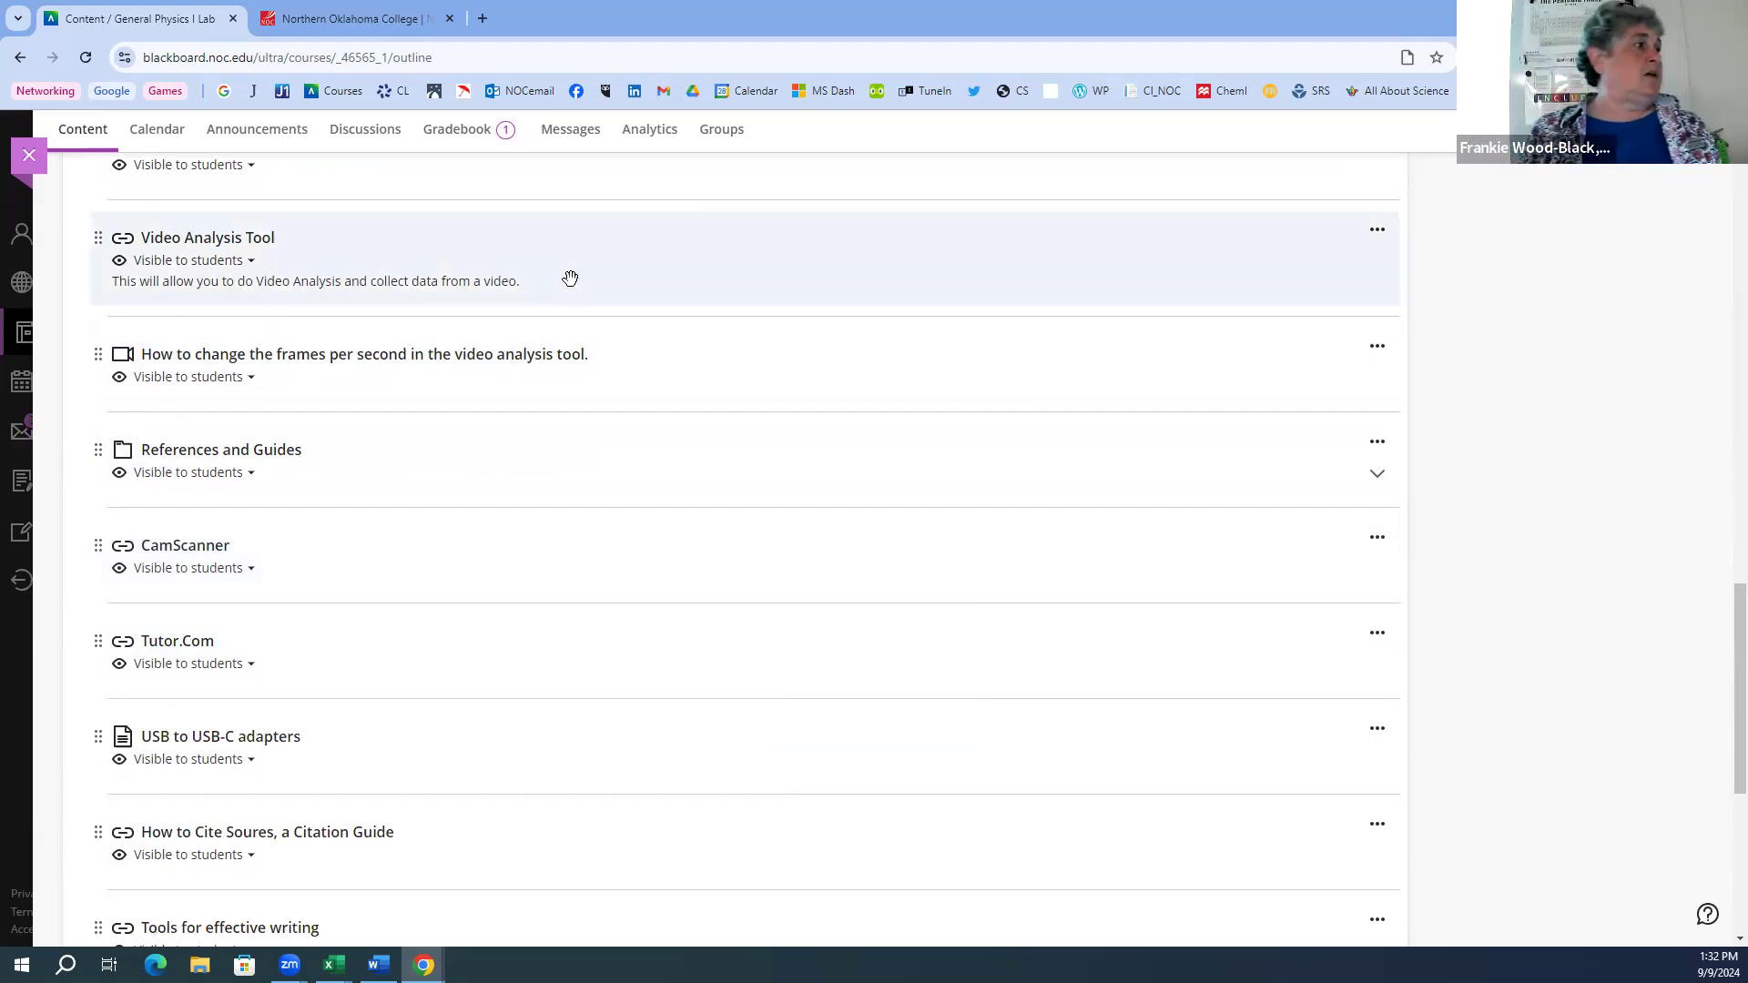
scroll(555, 332, up, 5)
scroll(550, 319, up, 6)
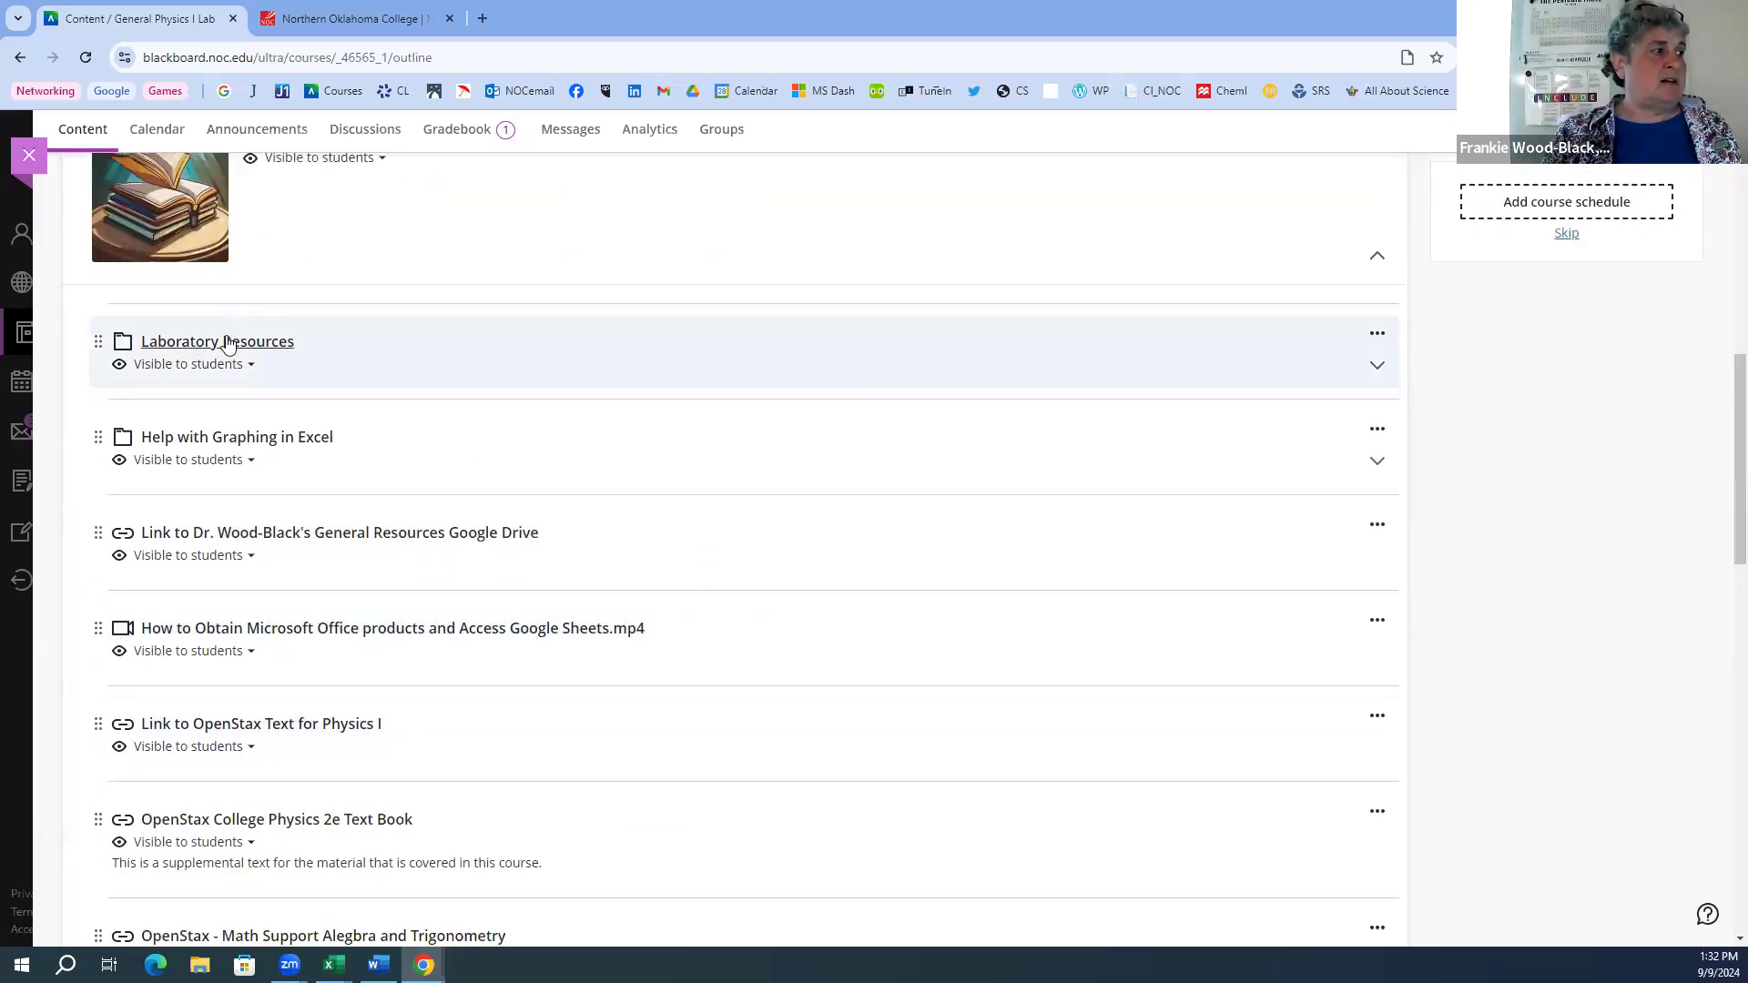
- Expand Laboratory Resources and look over its memo templates, PhyPhox and Convert Video to mp4 items
click(227, 342)
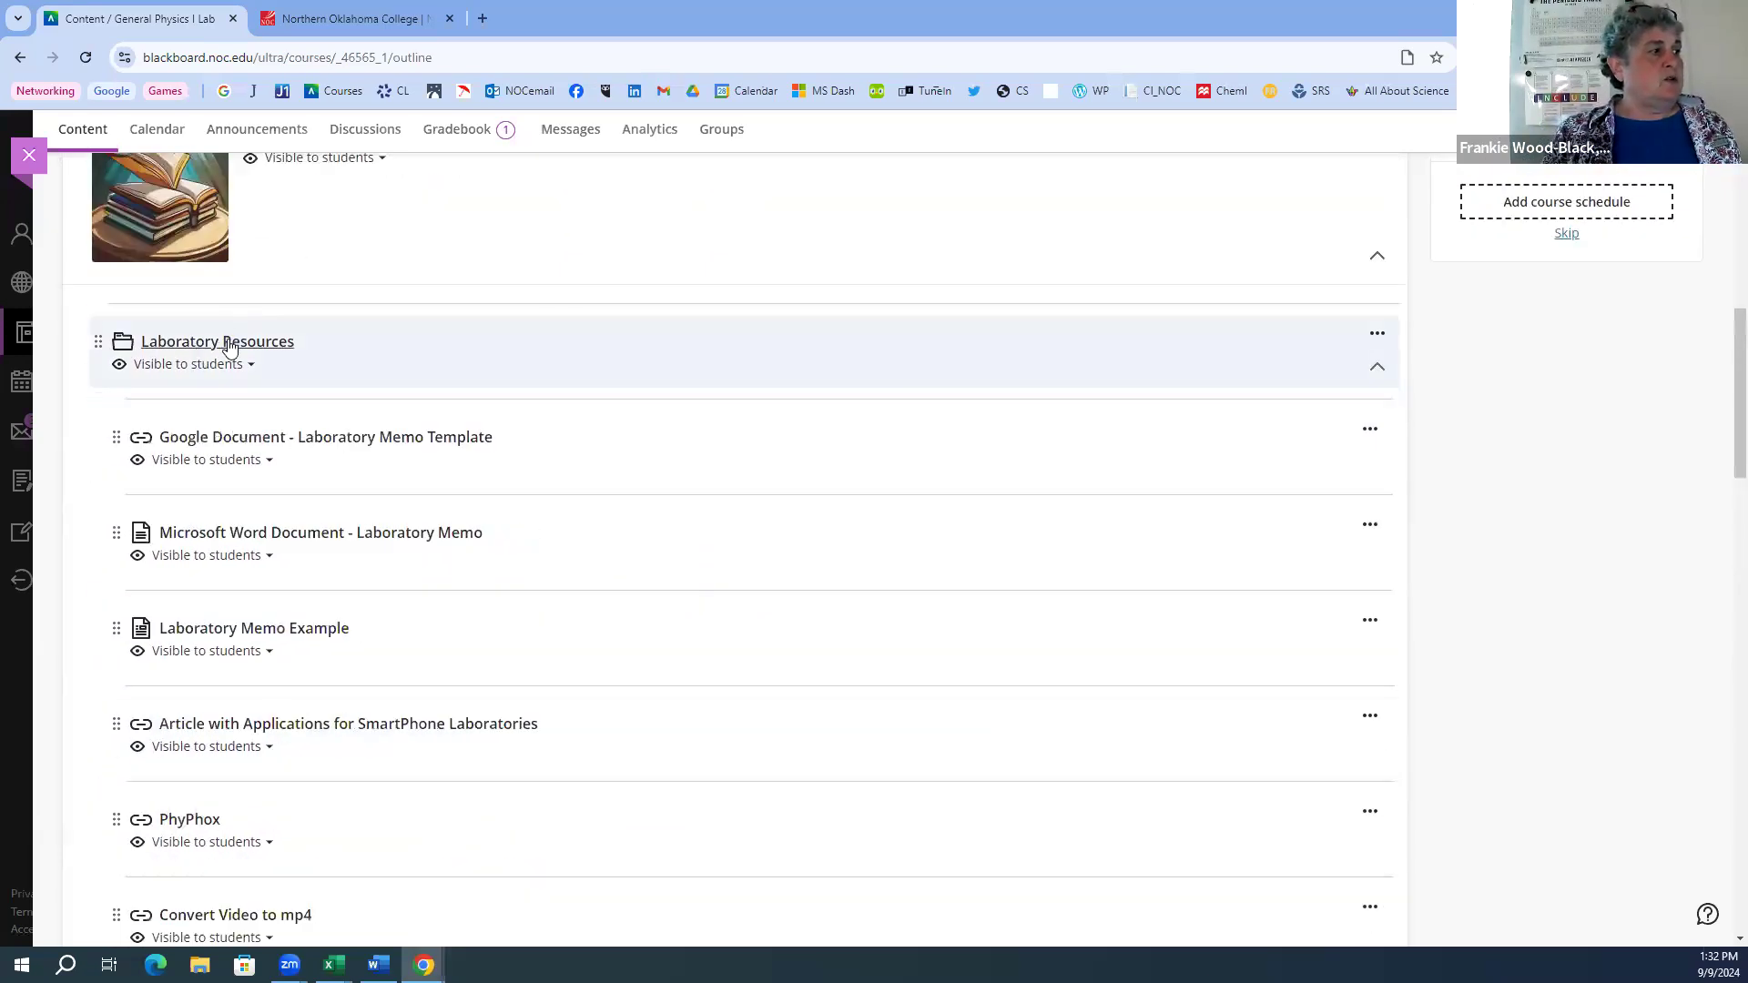
mouse_move(422, 589)
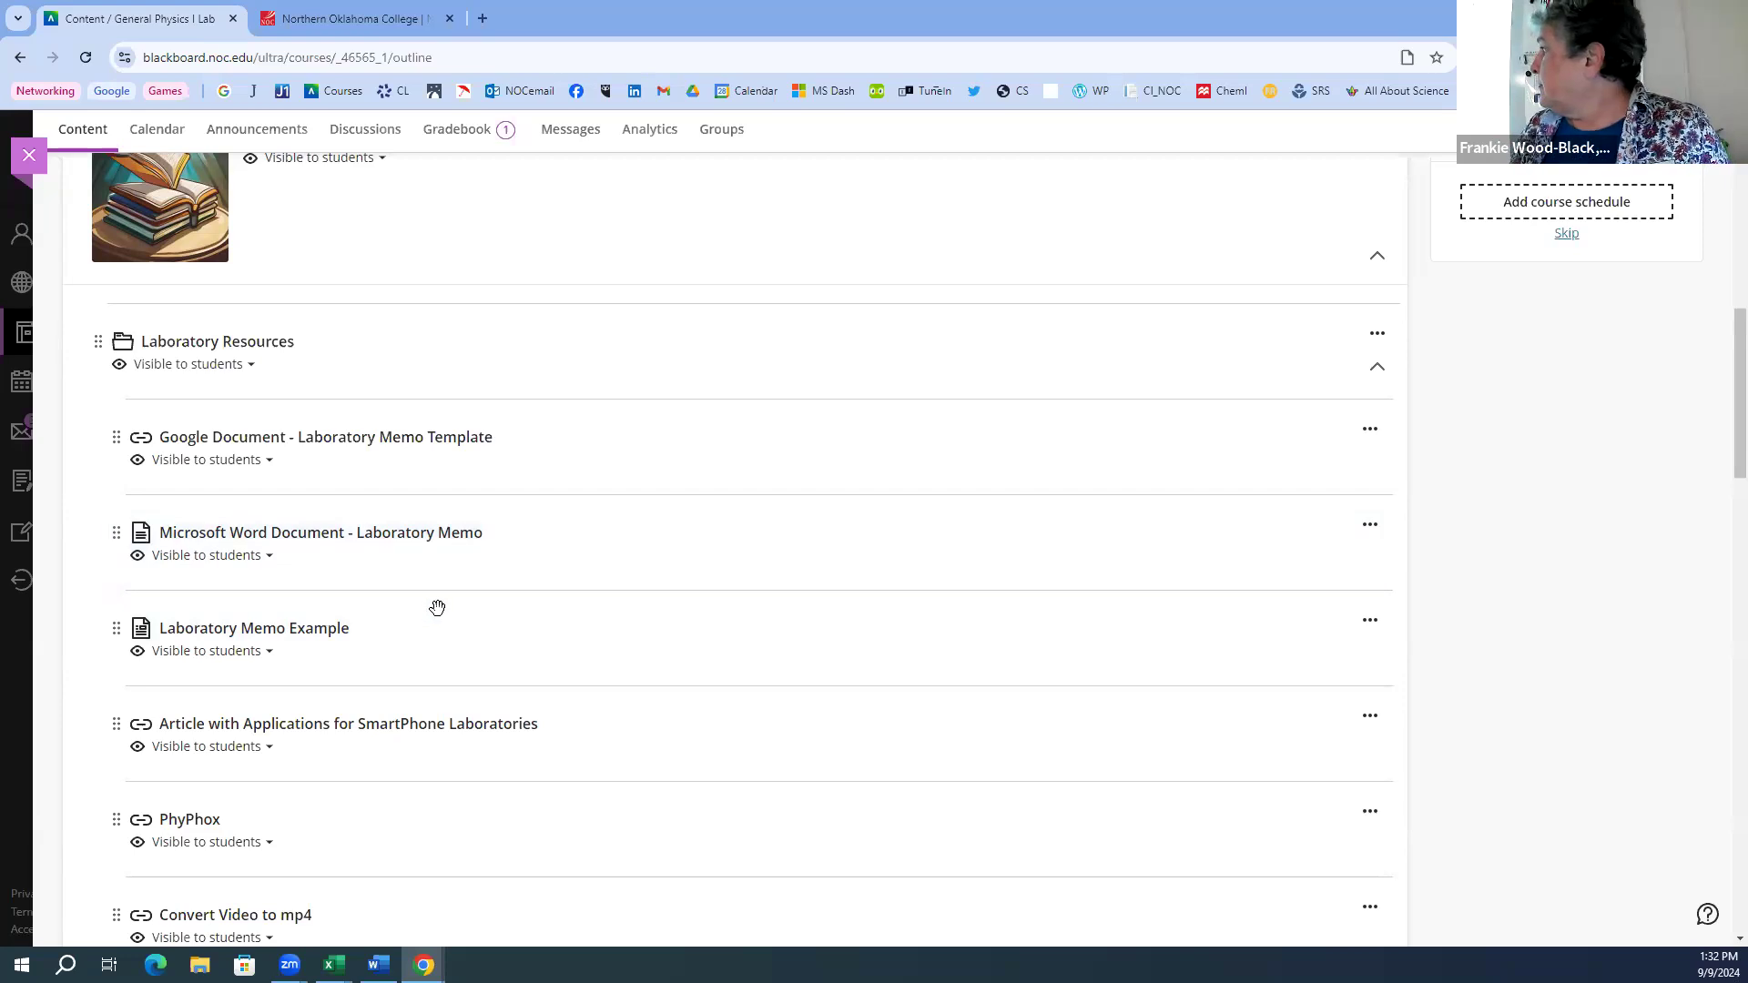
scroll(405, 592, down, 2)
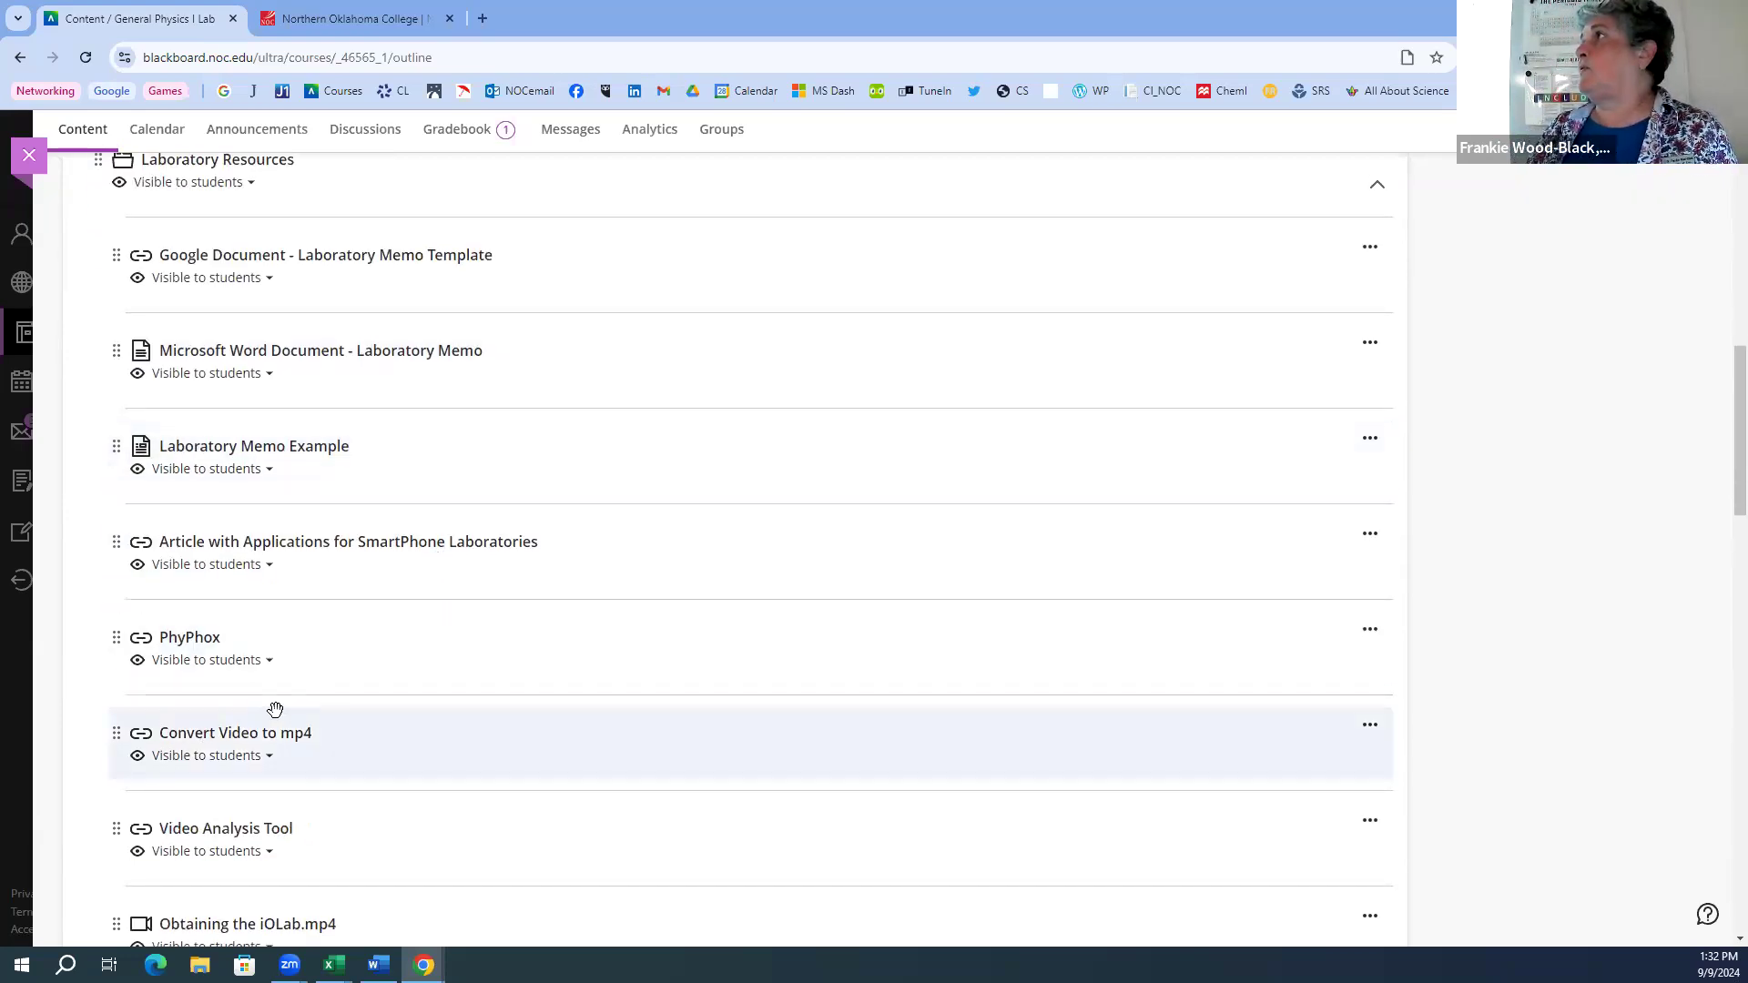
scroll(339, 680, down, 1)
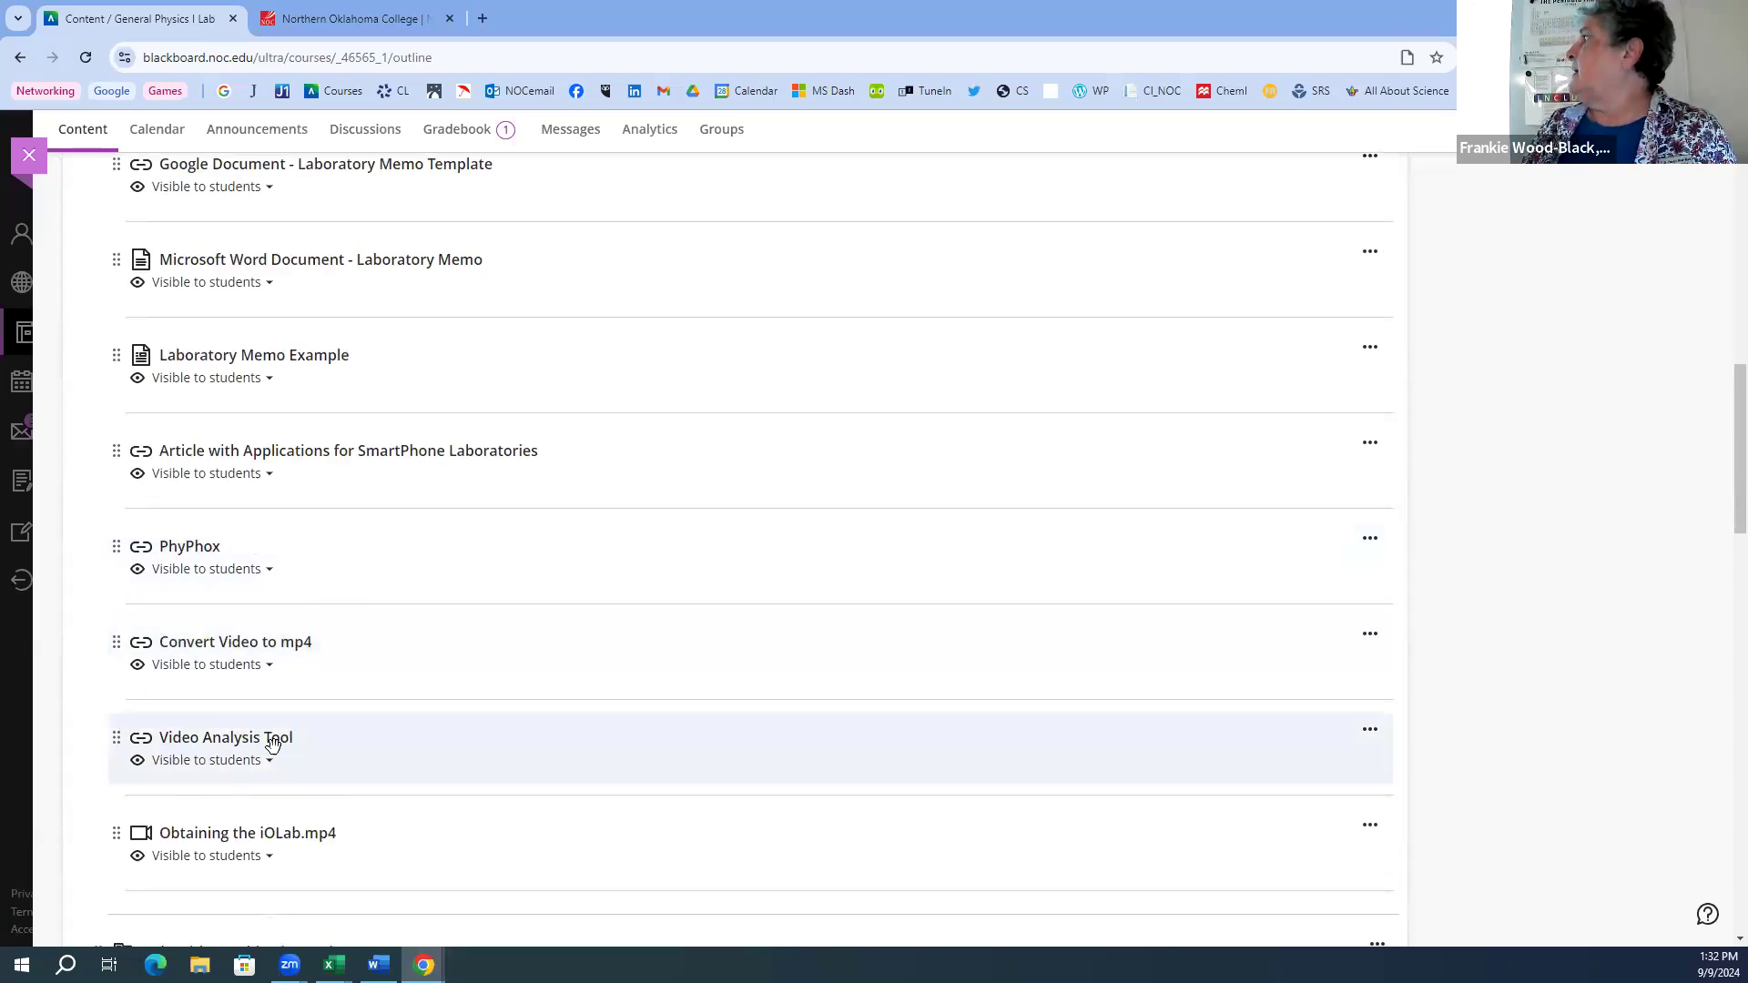
scroll(366, 740, up, 3)
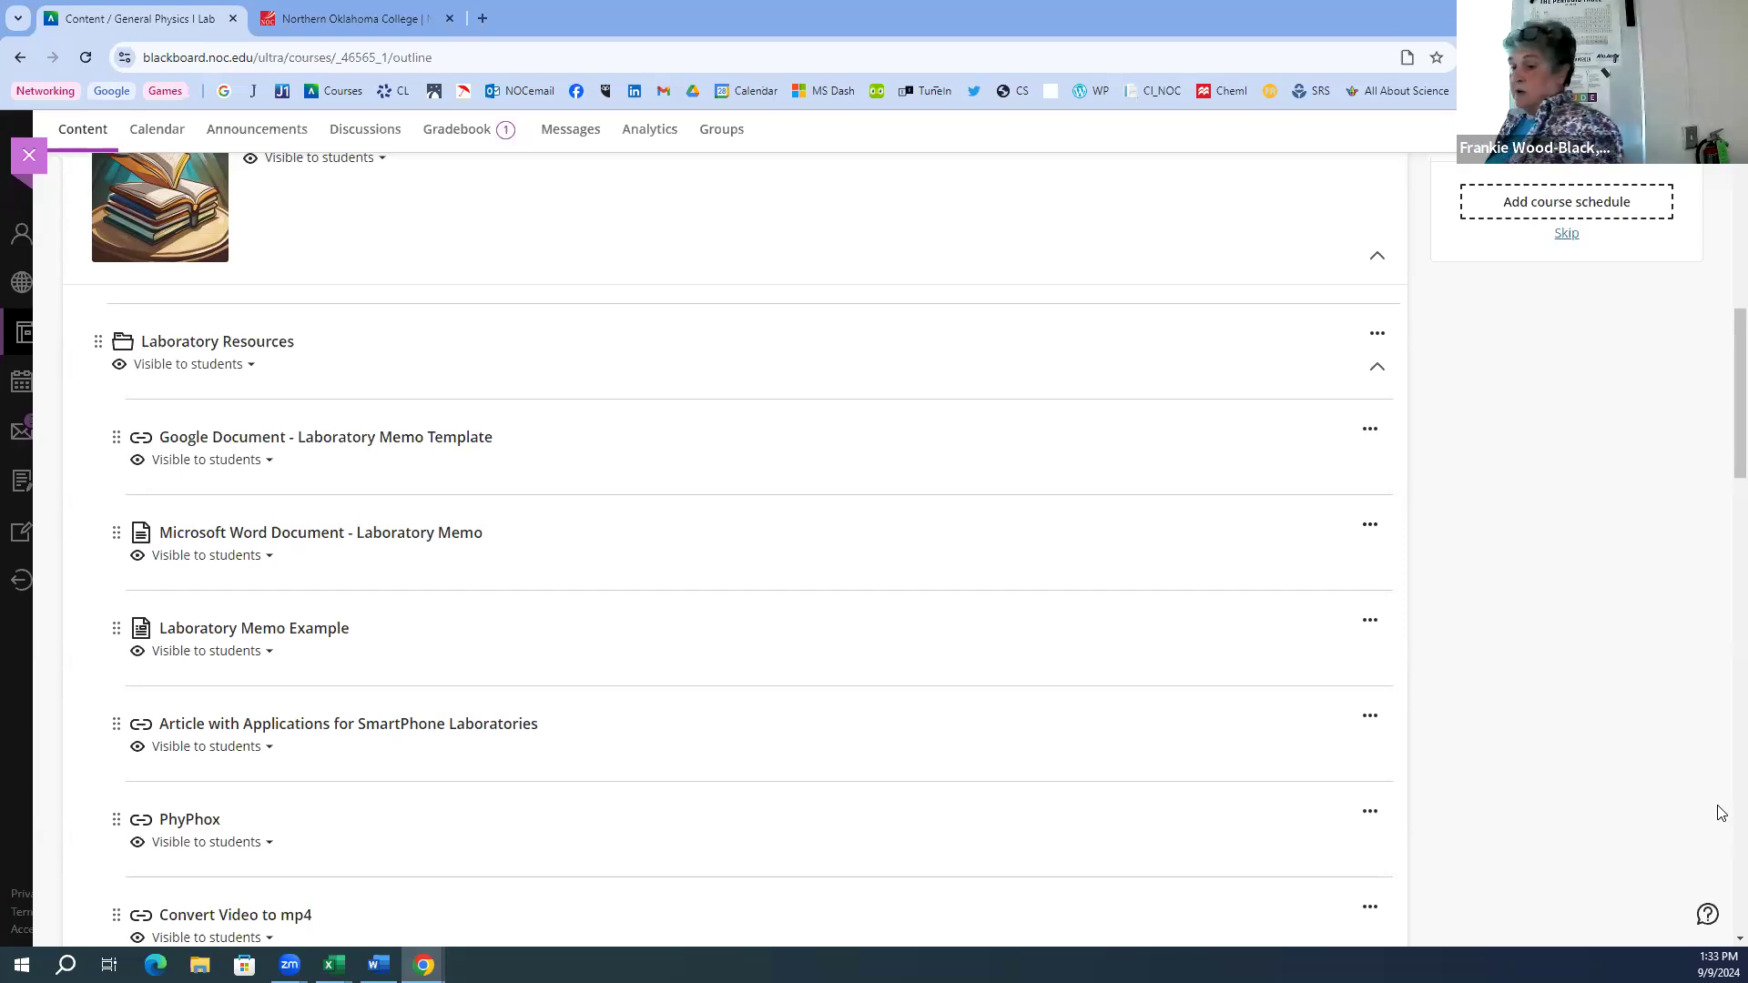
scroll(1316, 798, up, 3)
click(553, 467)
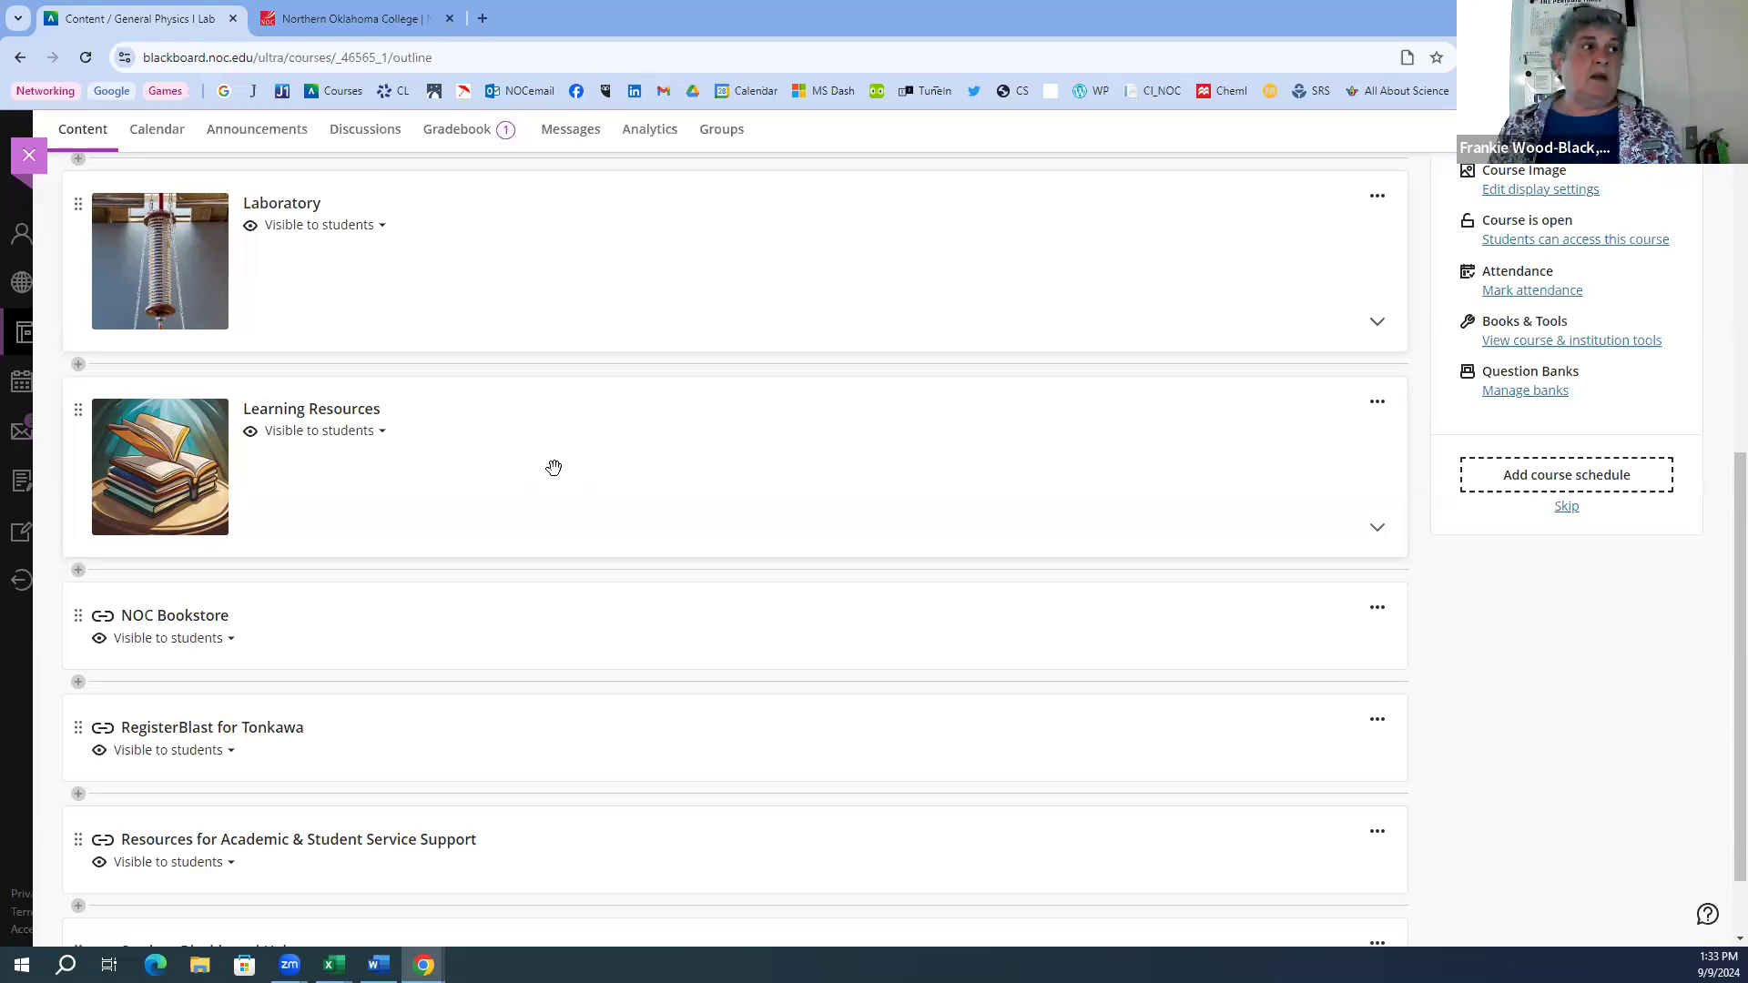
- Load the college's Save on Software & Technology Products page, then return to Blackboard
click(338, 7)
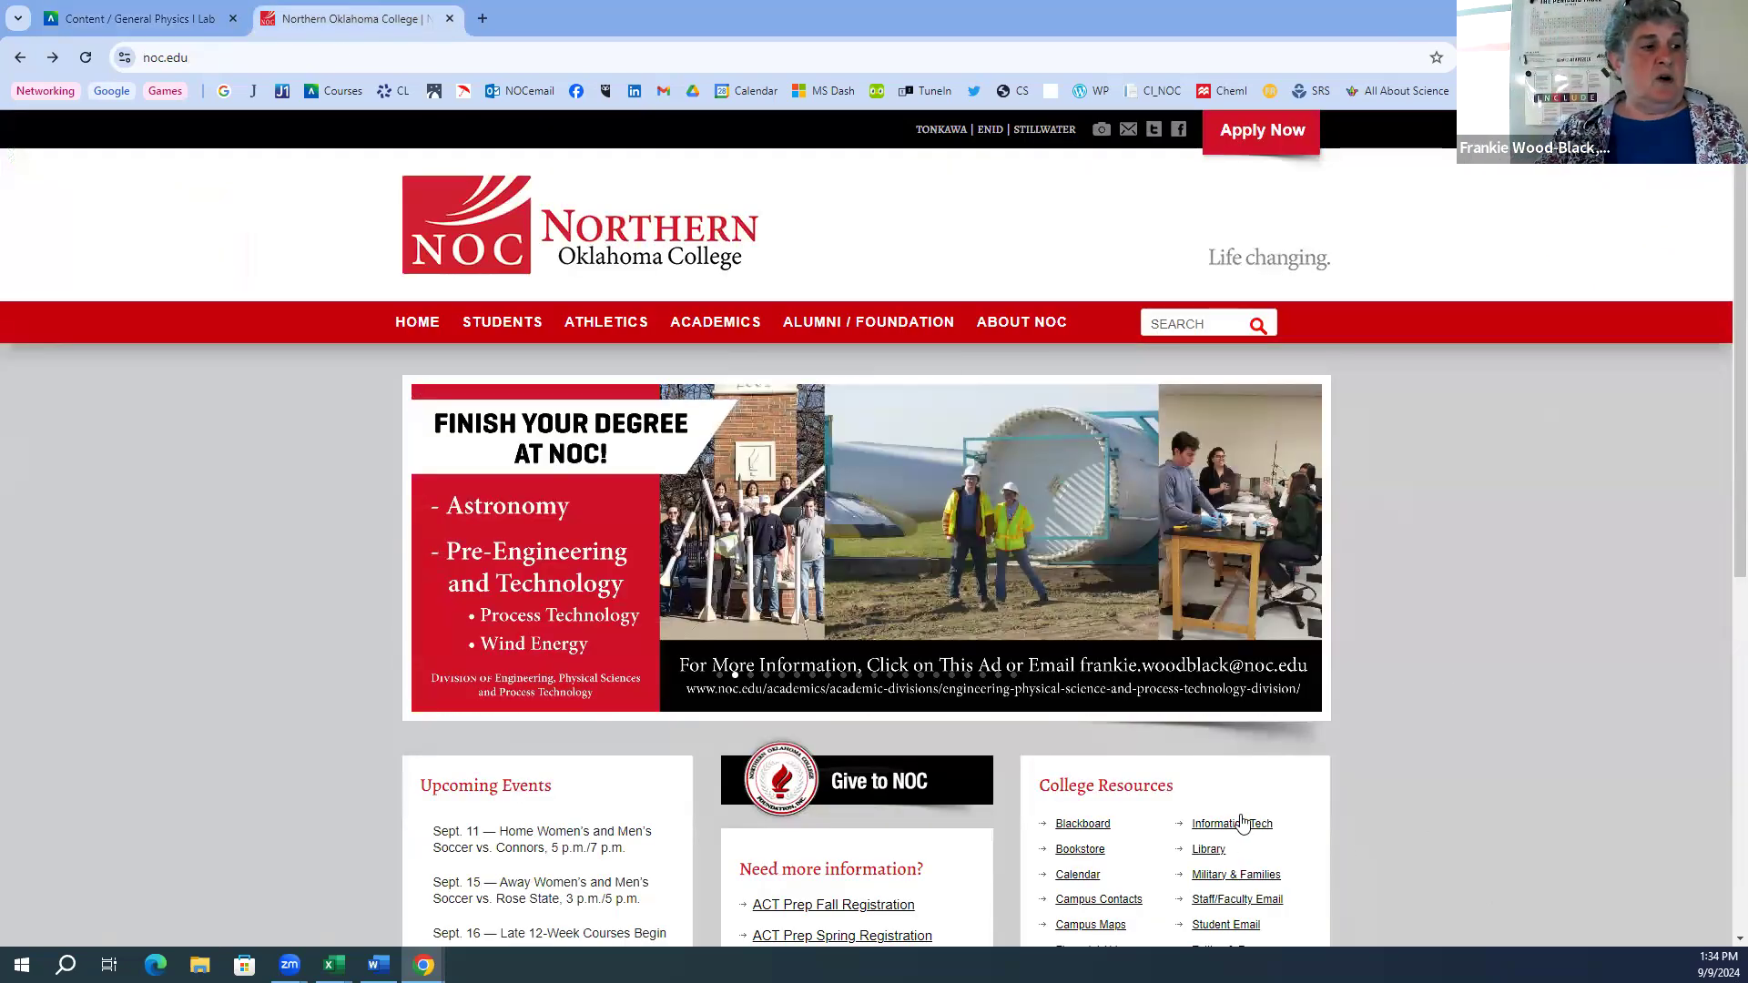
click(1238, 830)
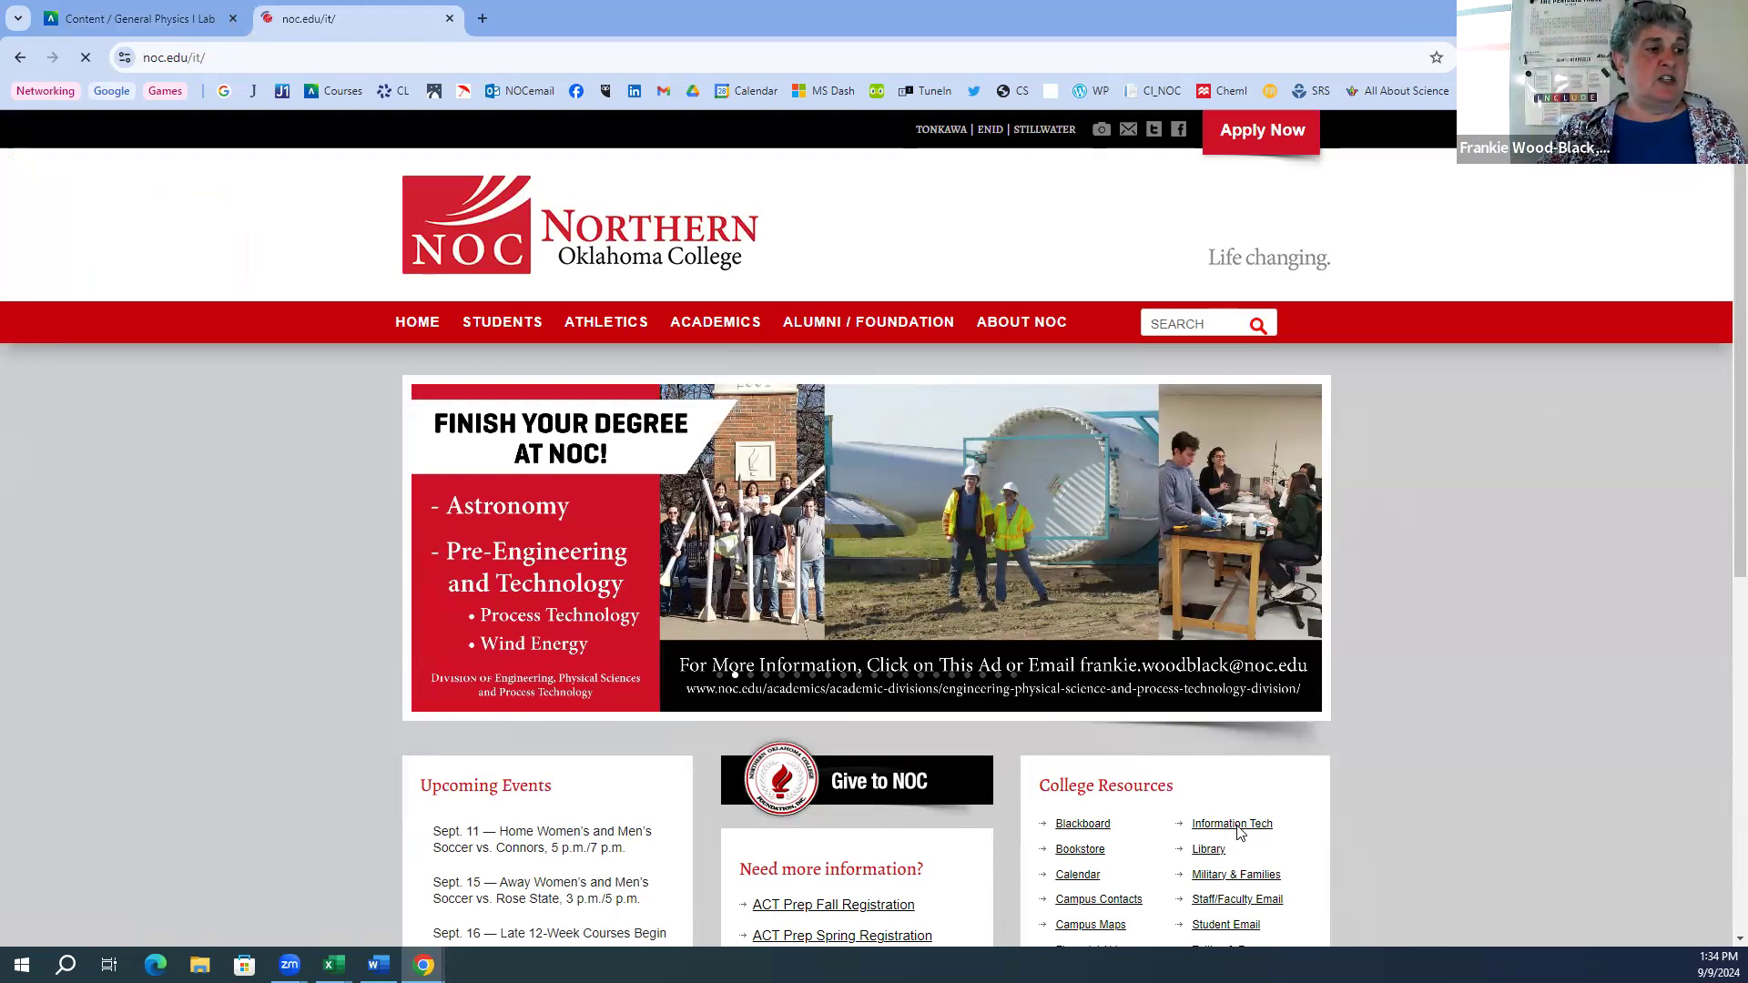
scroll(768, 648, down, 1)
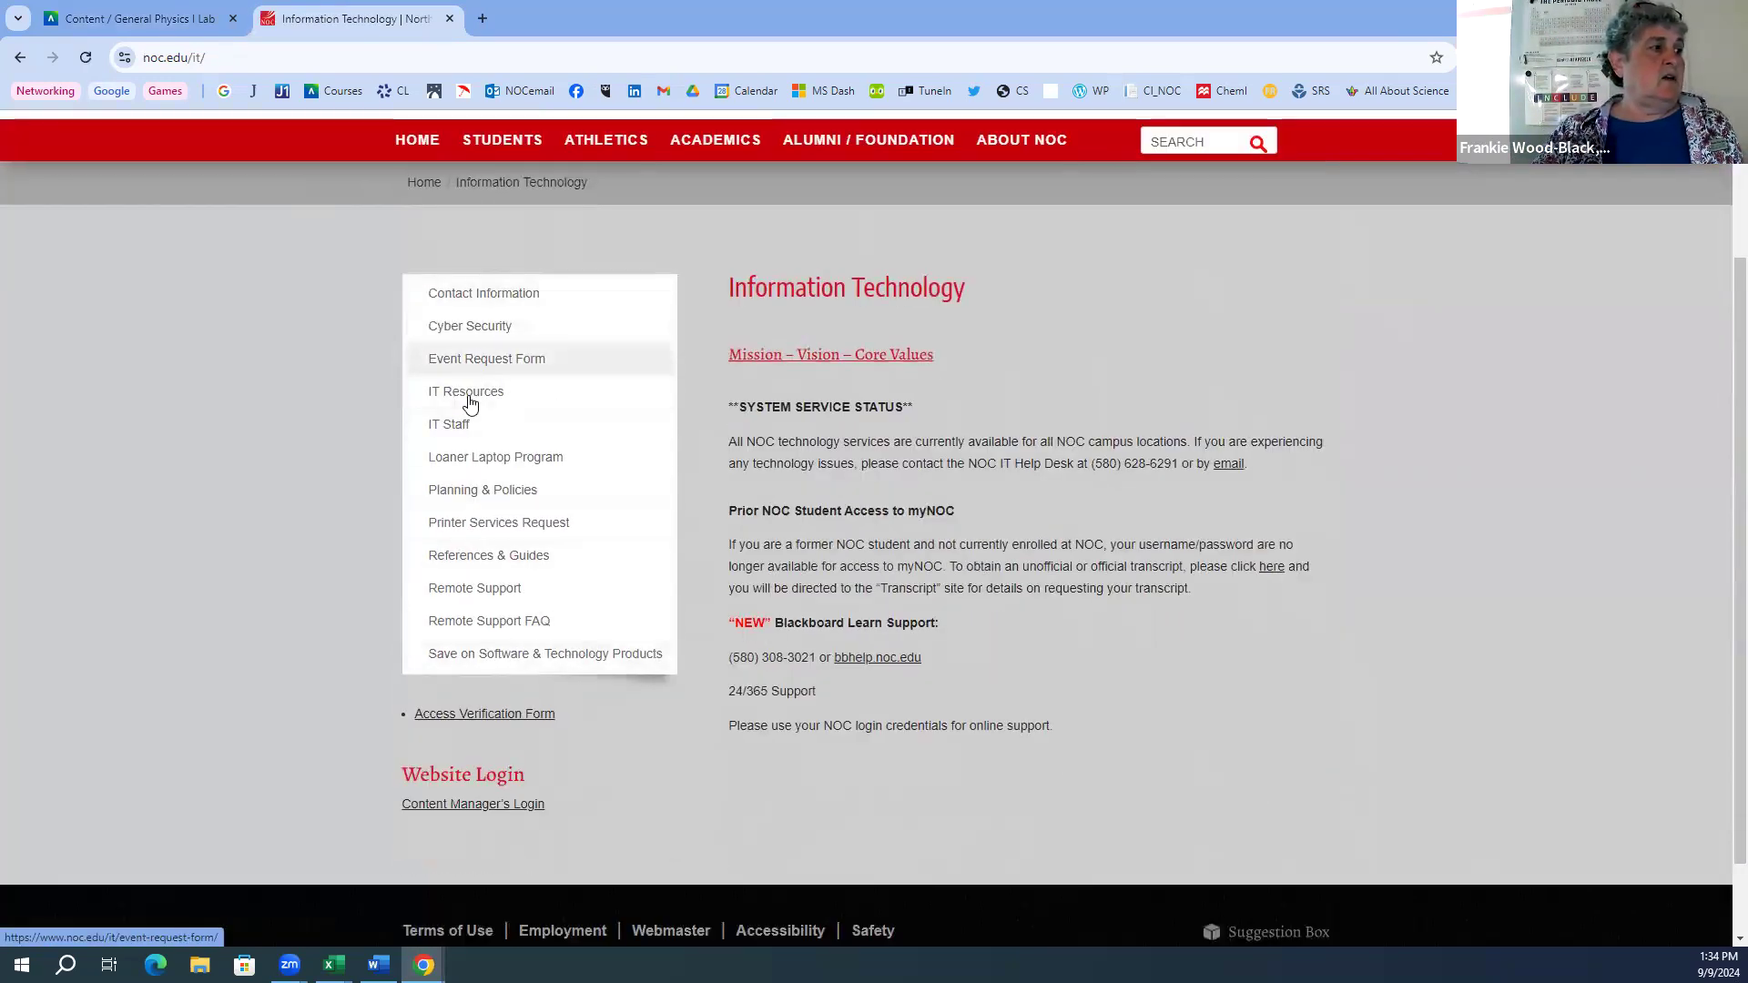
click(507, 670)
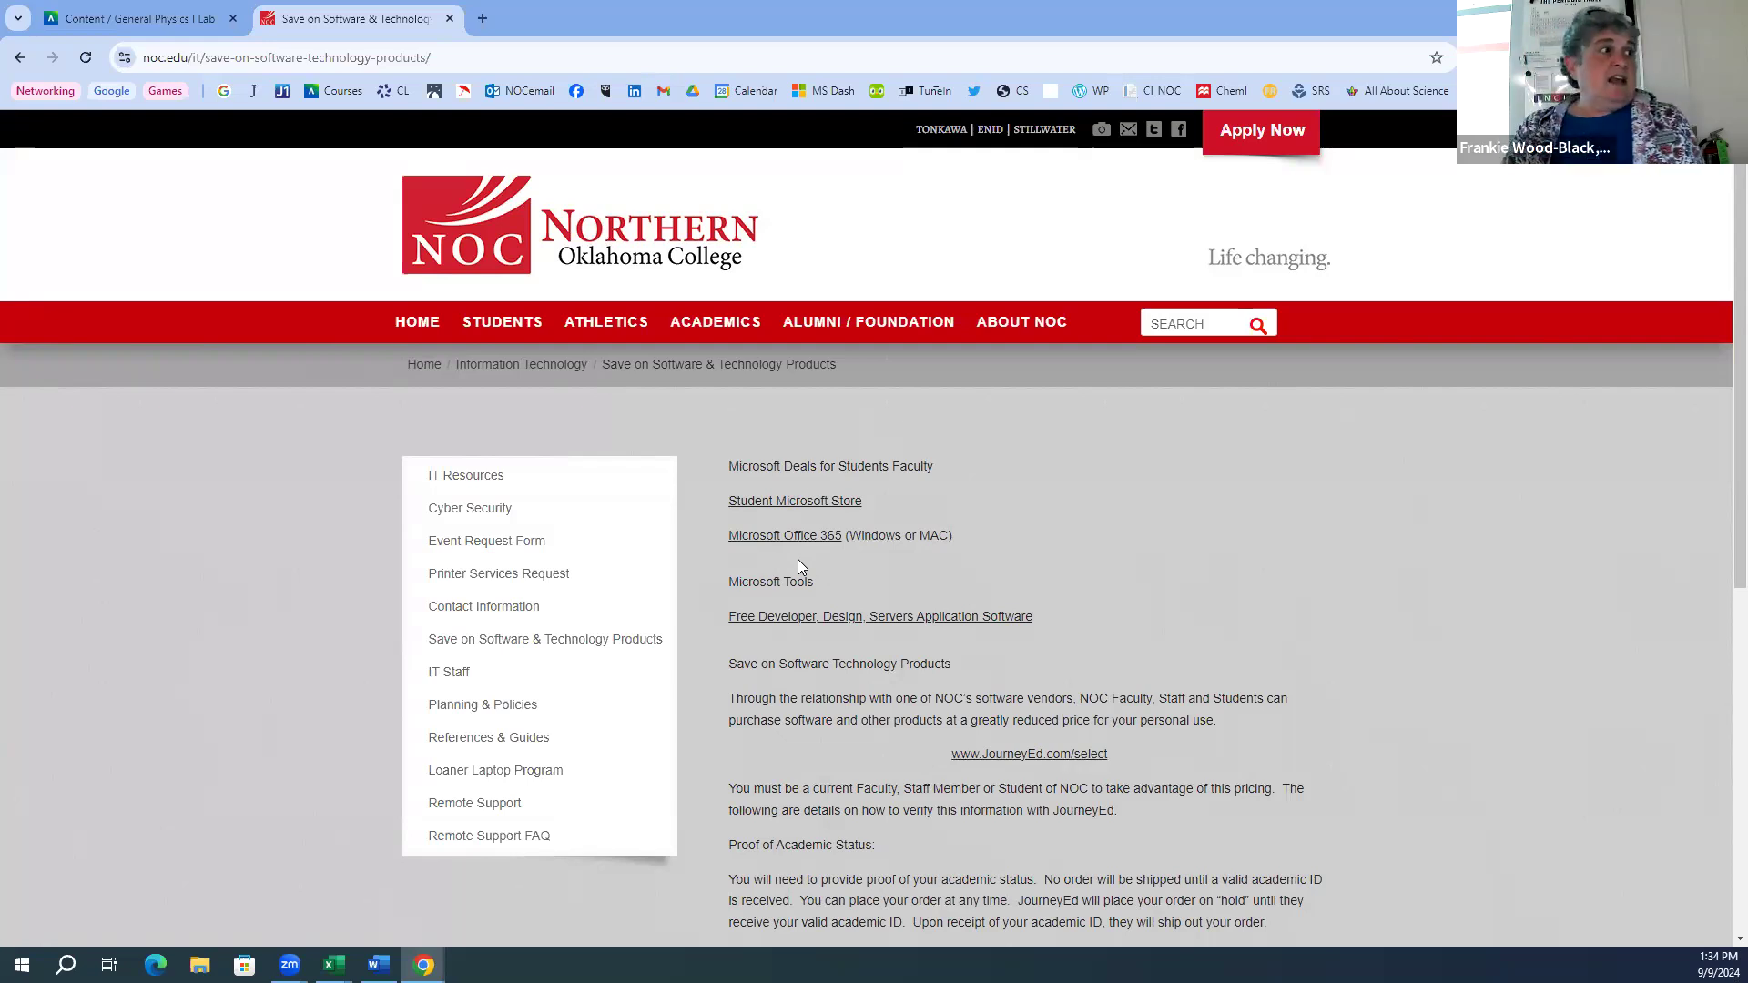
click(166, 11)
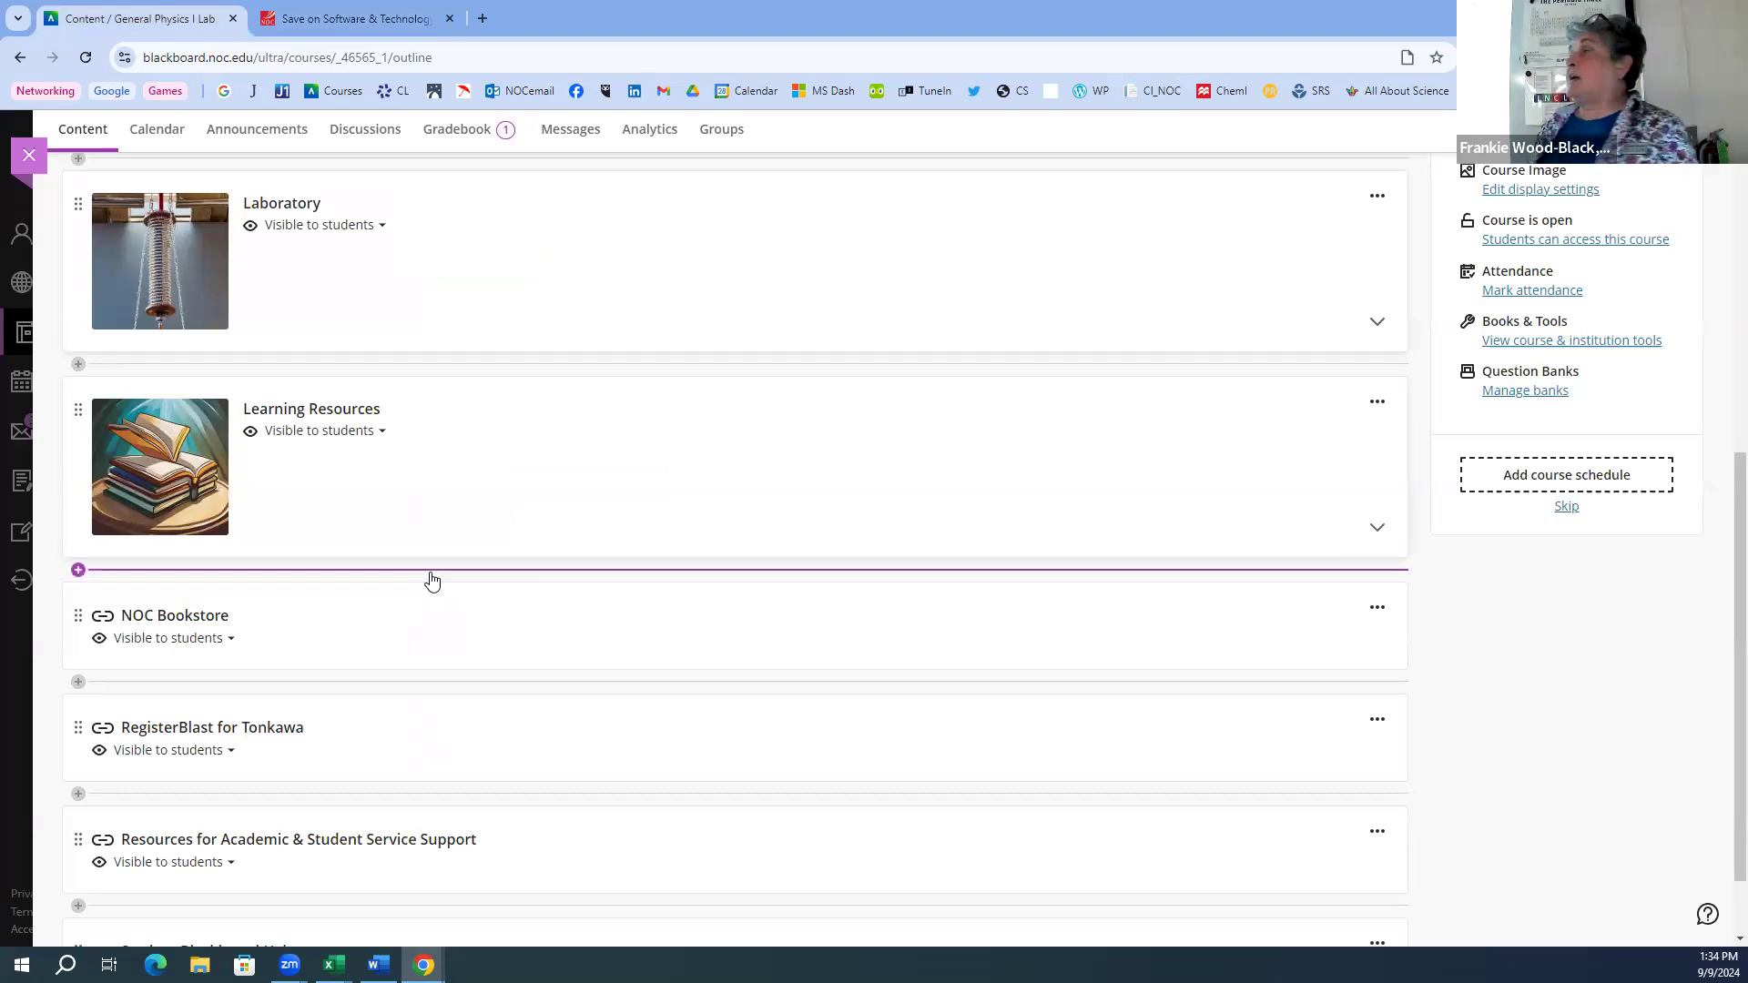
- Expand Laboratory and Laboratory #1, then open Example Laboratory Memo For the First Laboratory
click(383, 286)
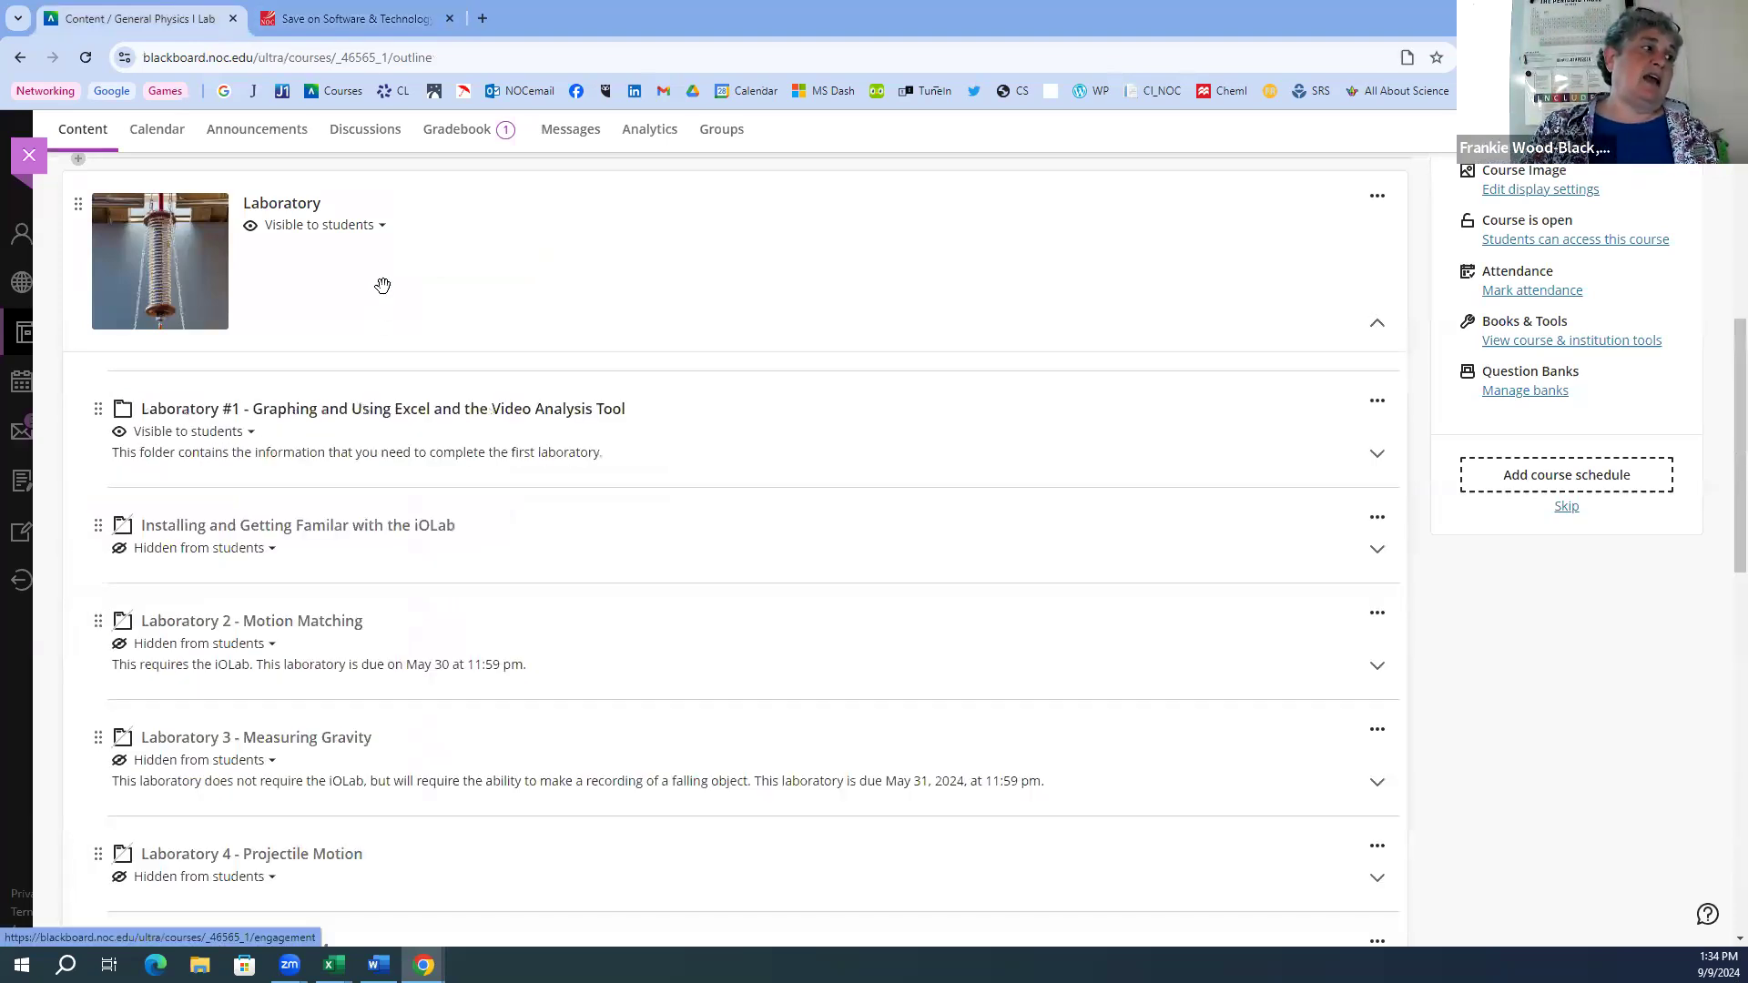
click(351, 425)
scroll(402, 712, down, 2)
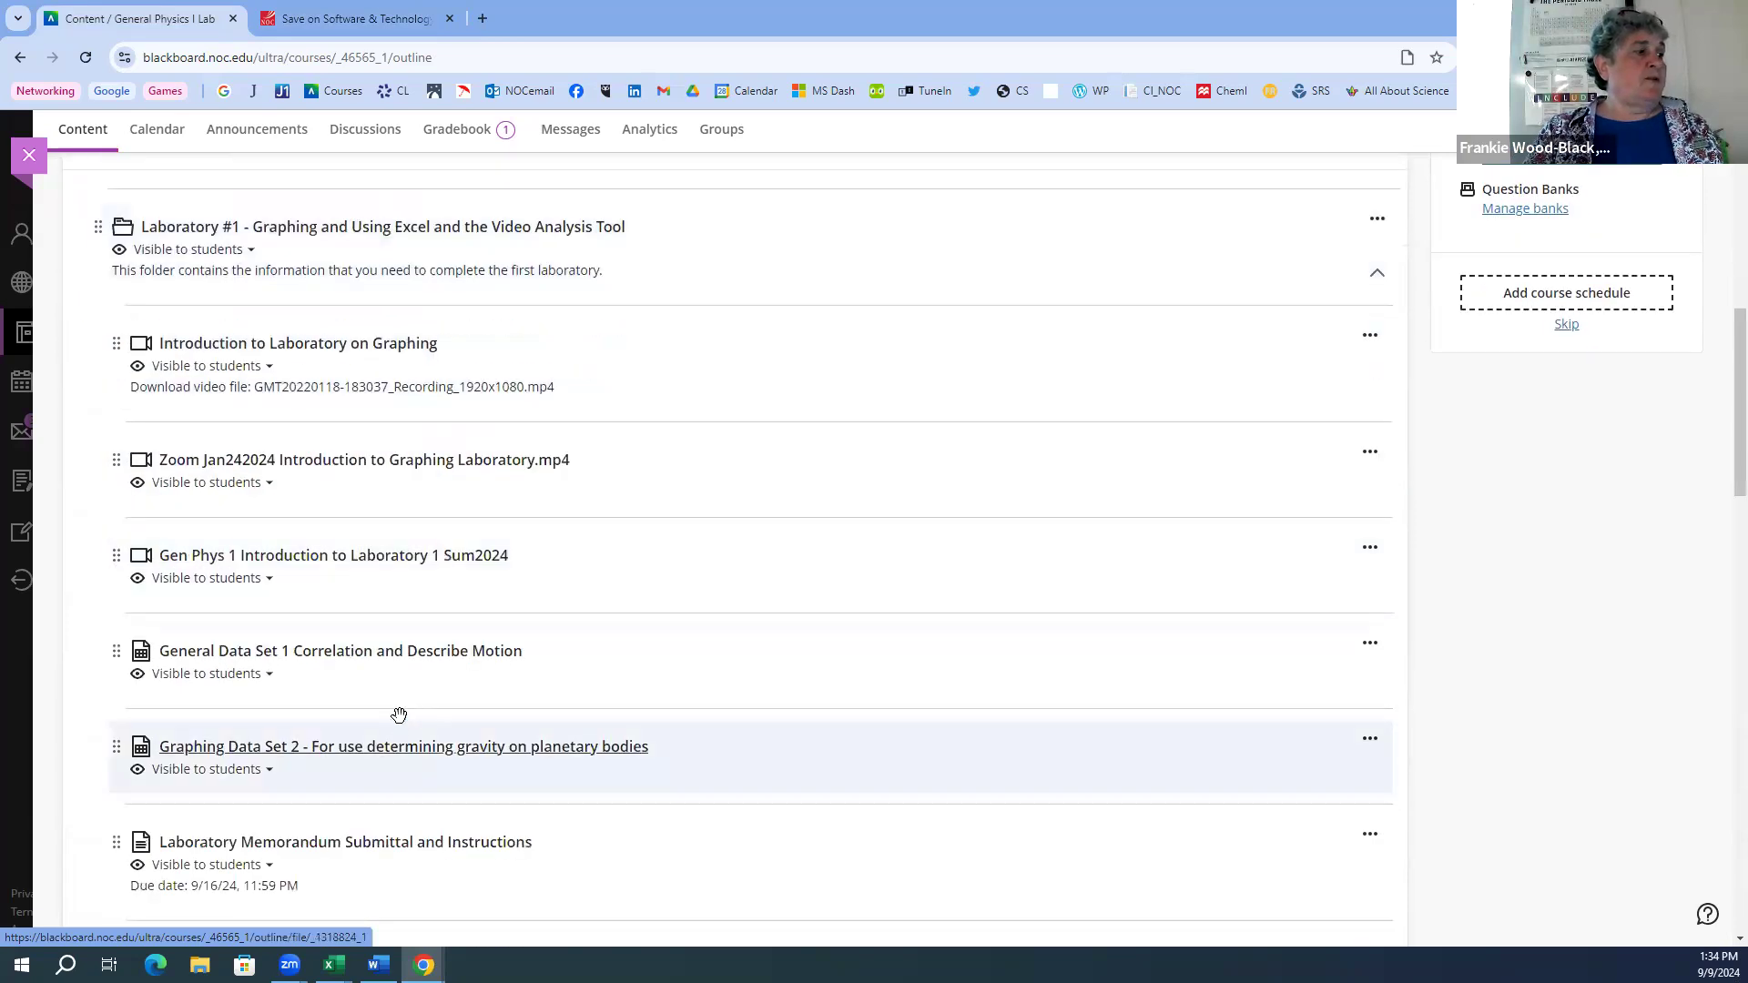
scroll(401, 712, down, 3)
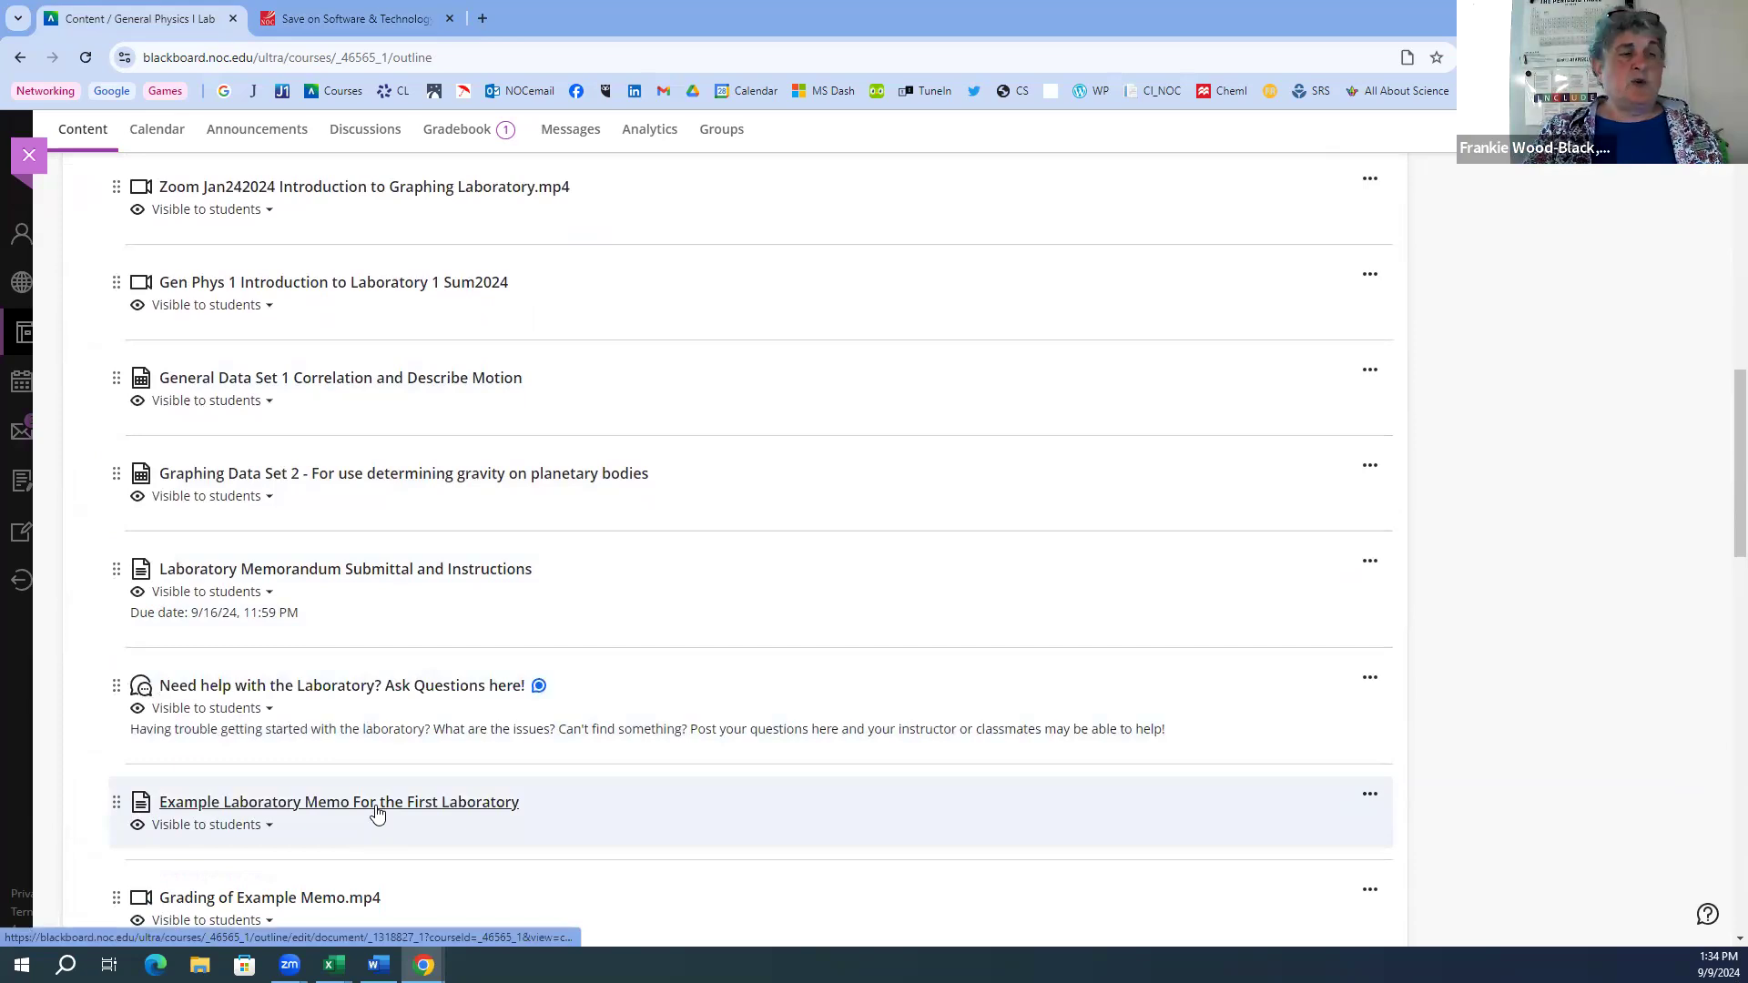
click(378, 811)
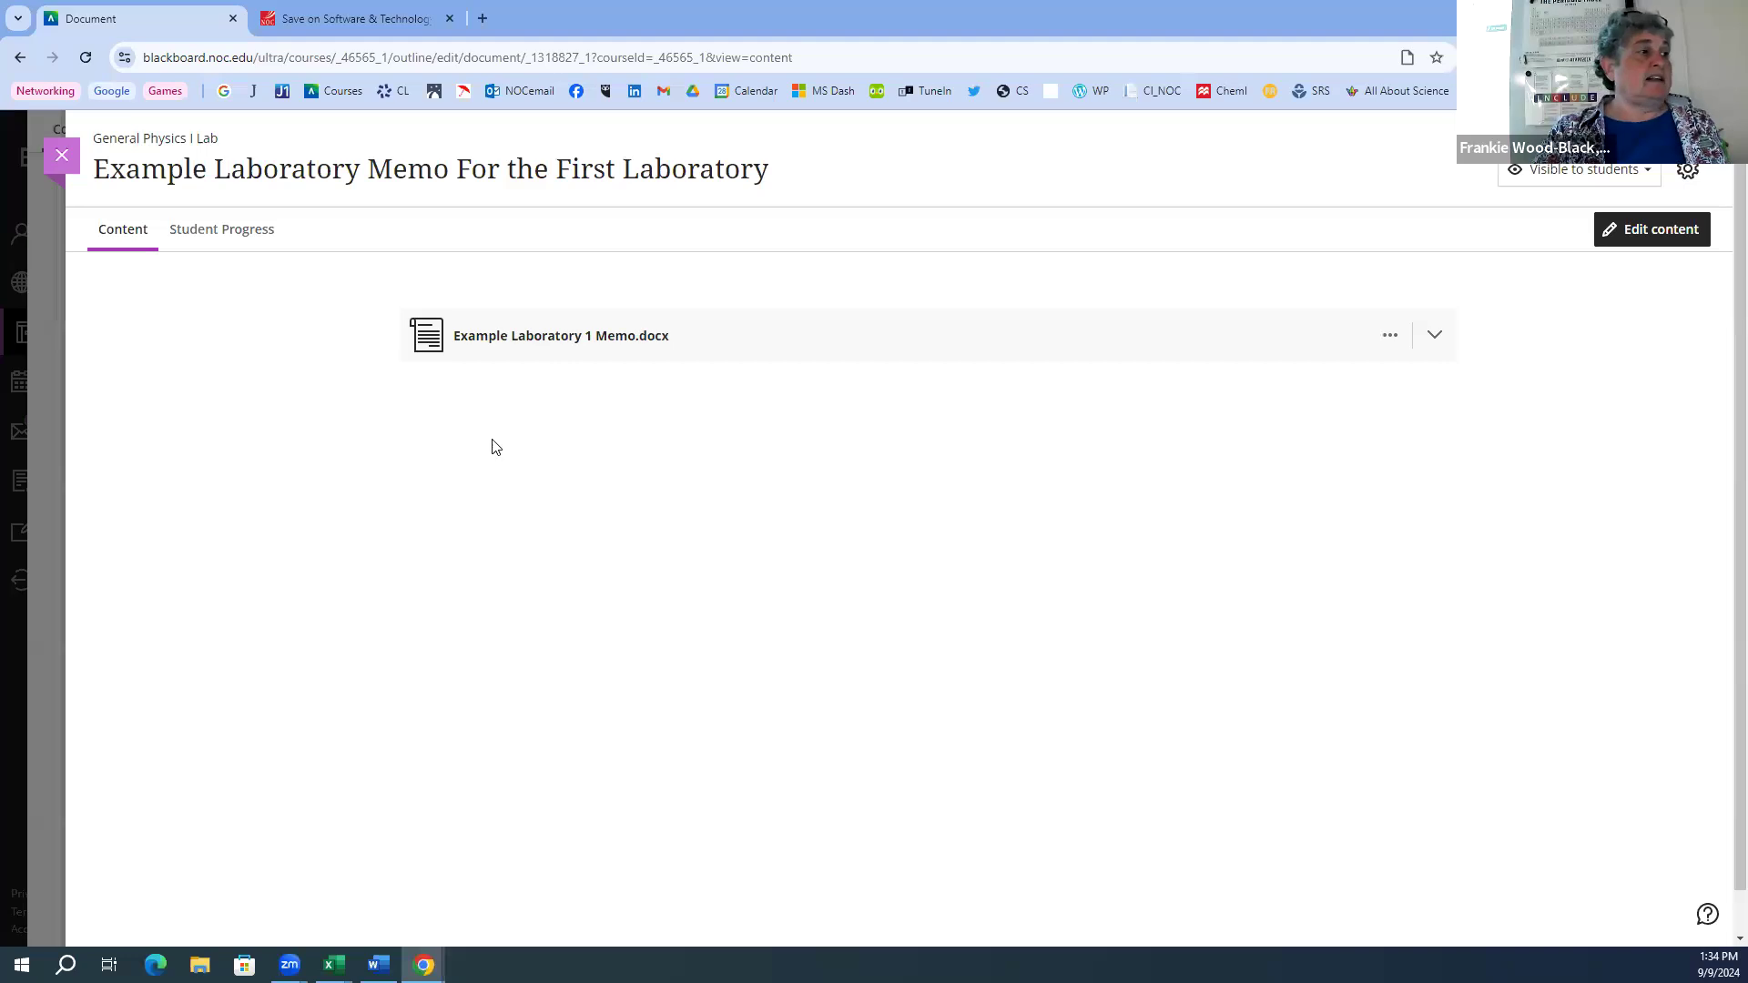
- Preview Example Laboratory 1 Memo.docx and read it through to the last page and back
click(558, 350)
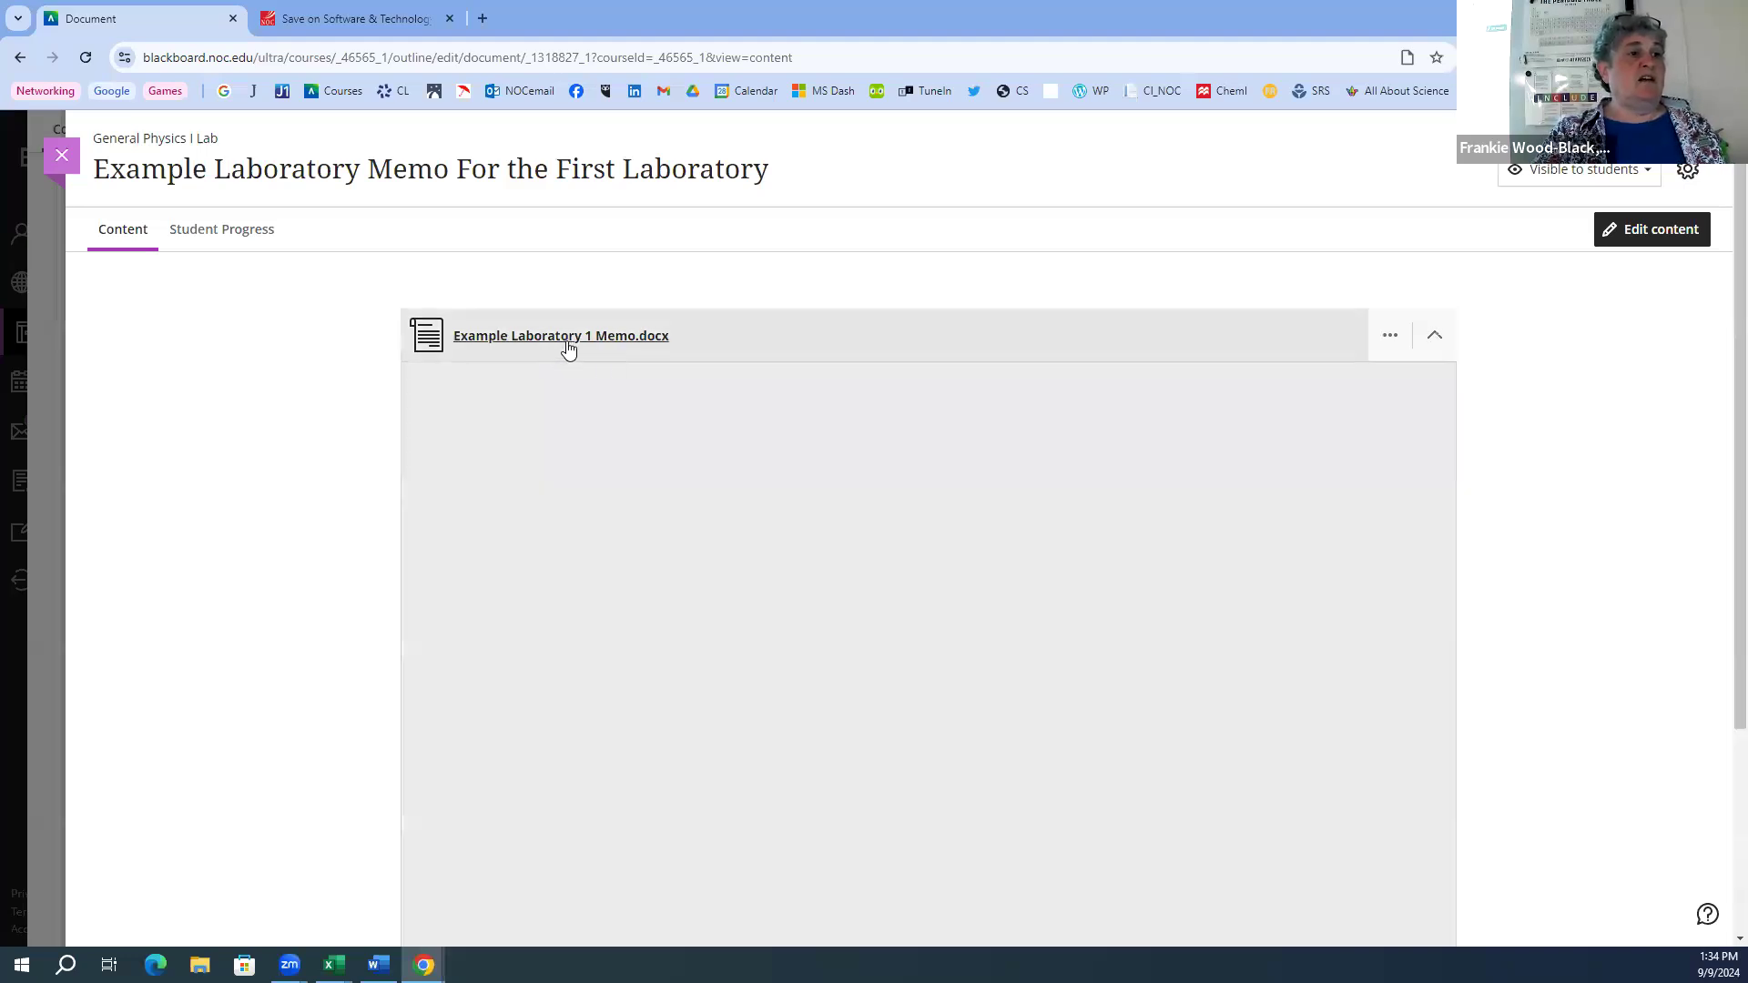
scroll(1377, 701, down, 3)
scroll(1374, 694, down, 20)
scroll(1374, 694, down, 3)
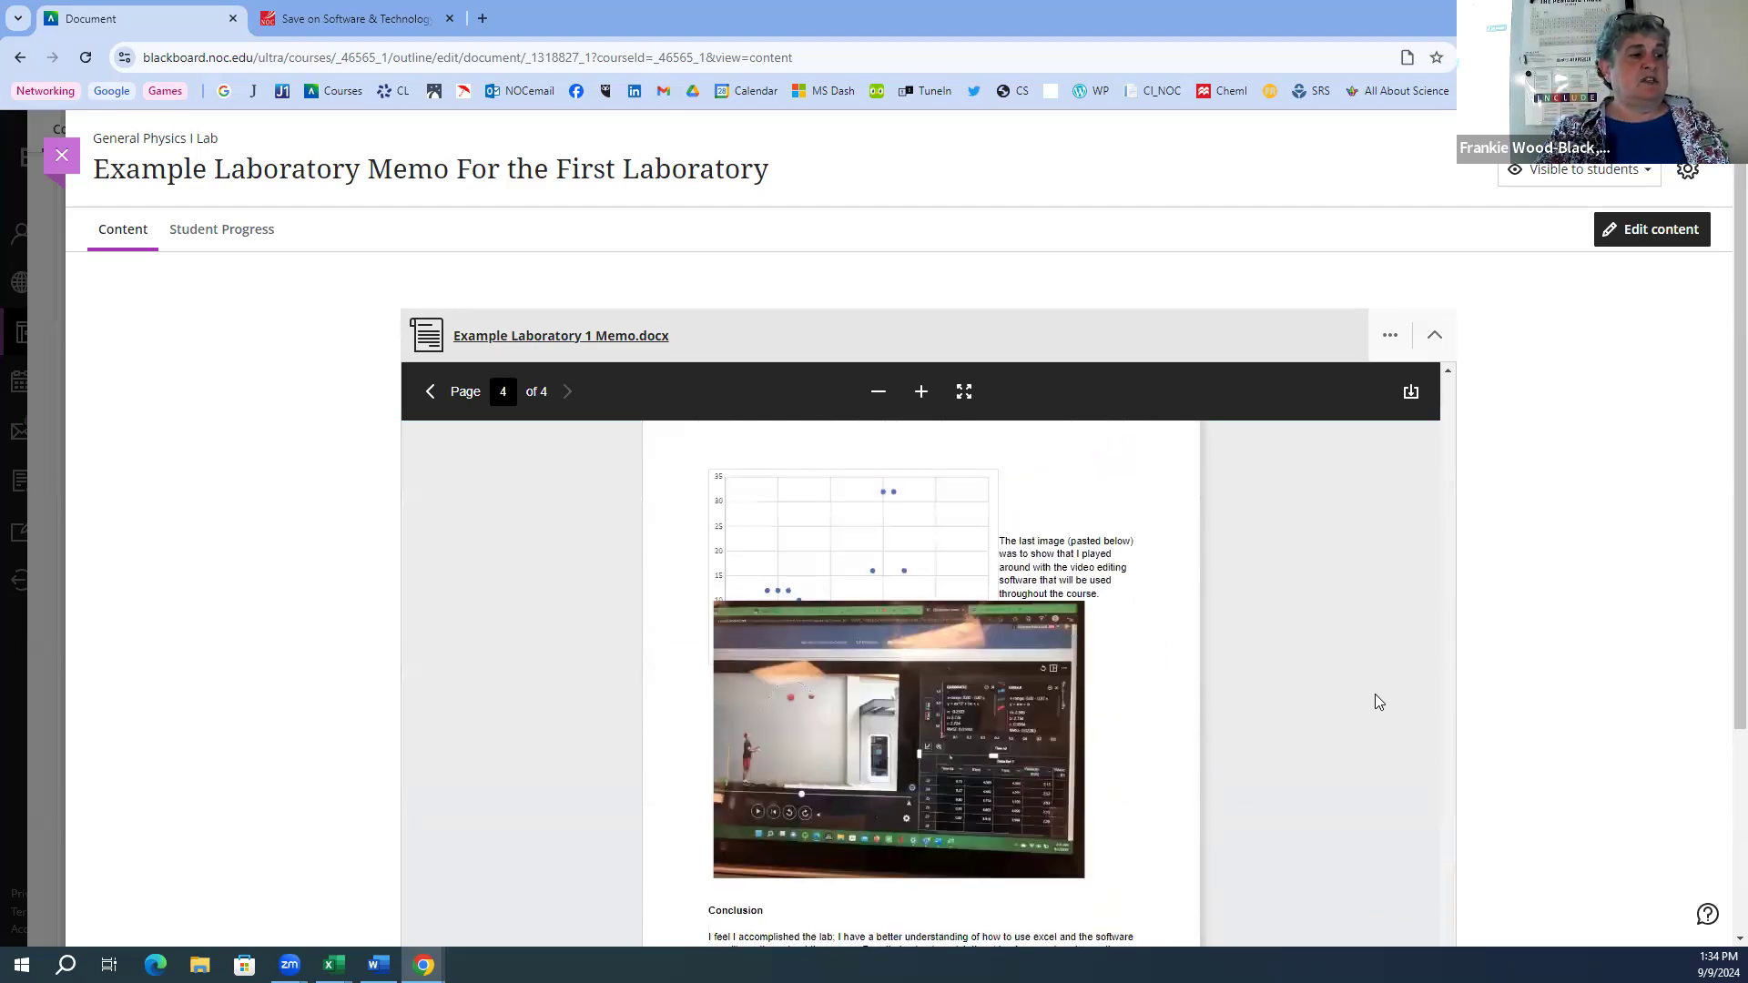
scroll(1617, 624, down, 5)
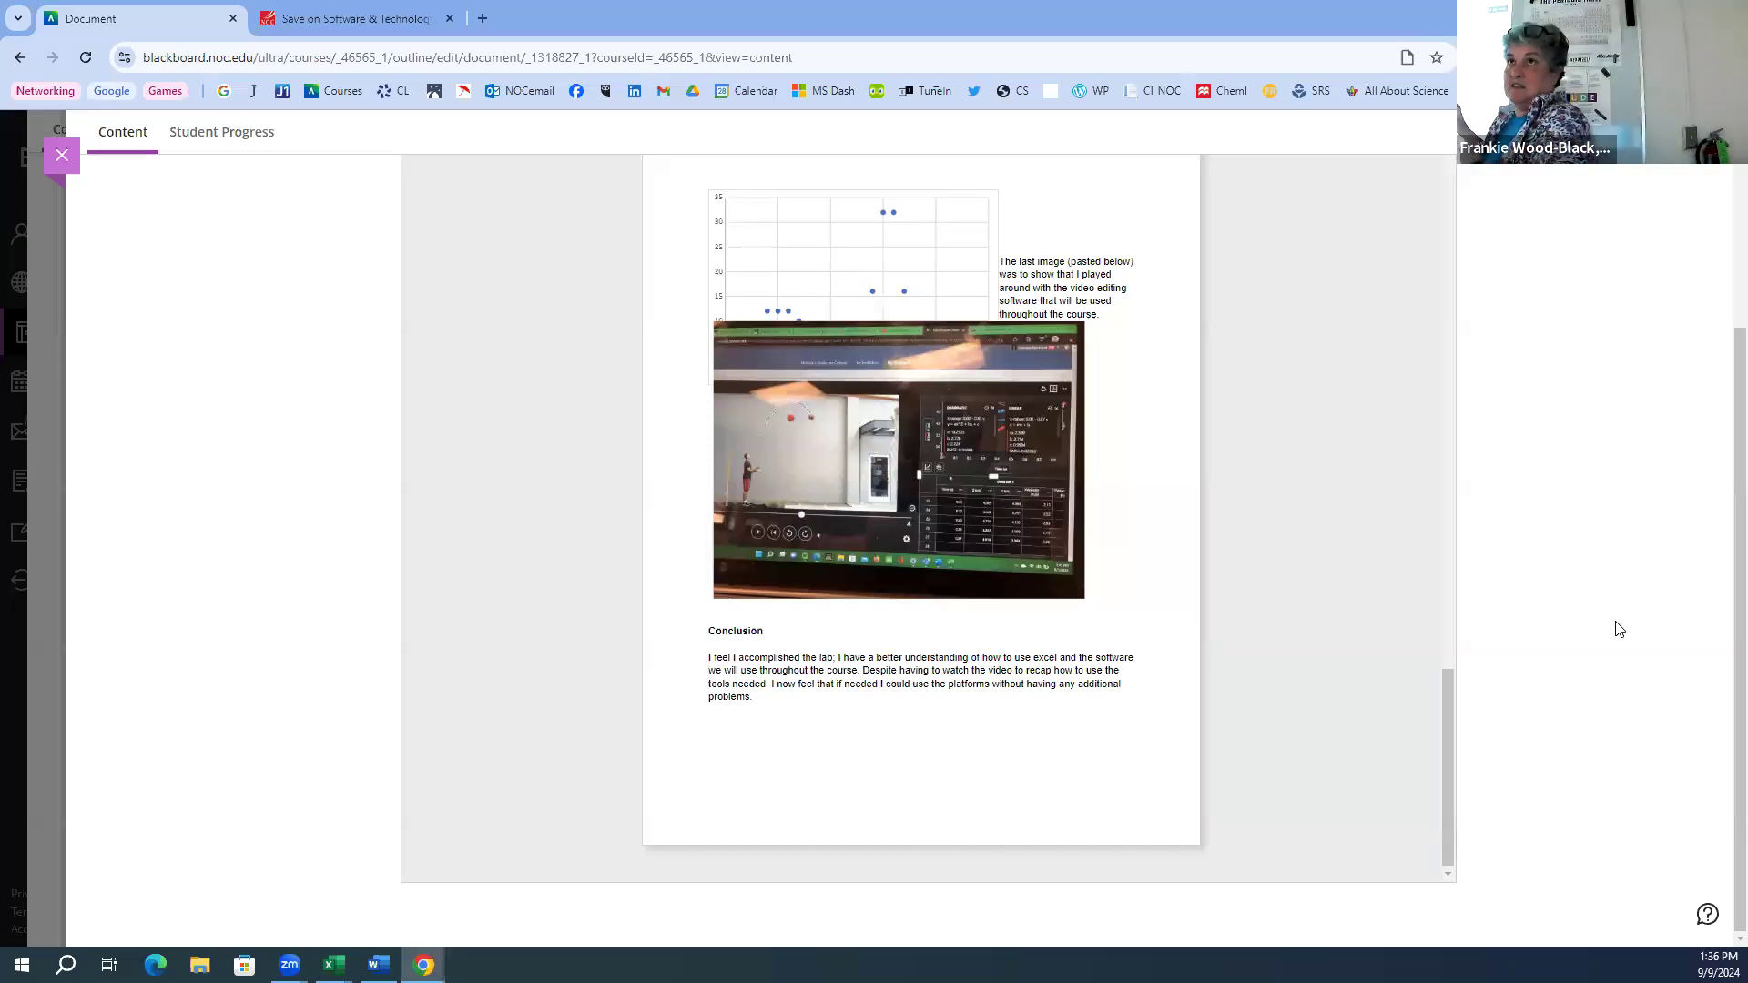
scroll(907, 565, up, 7)
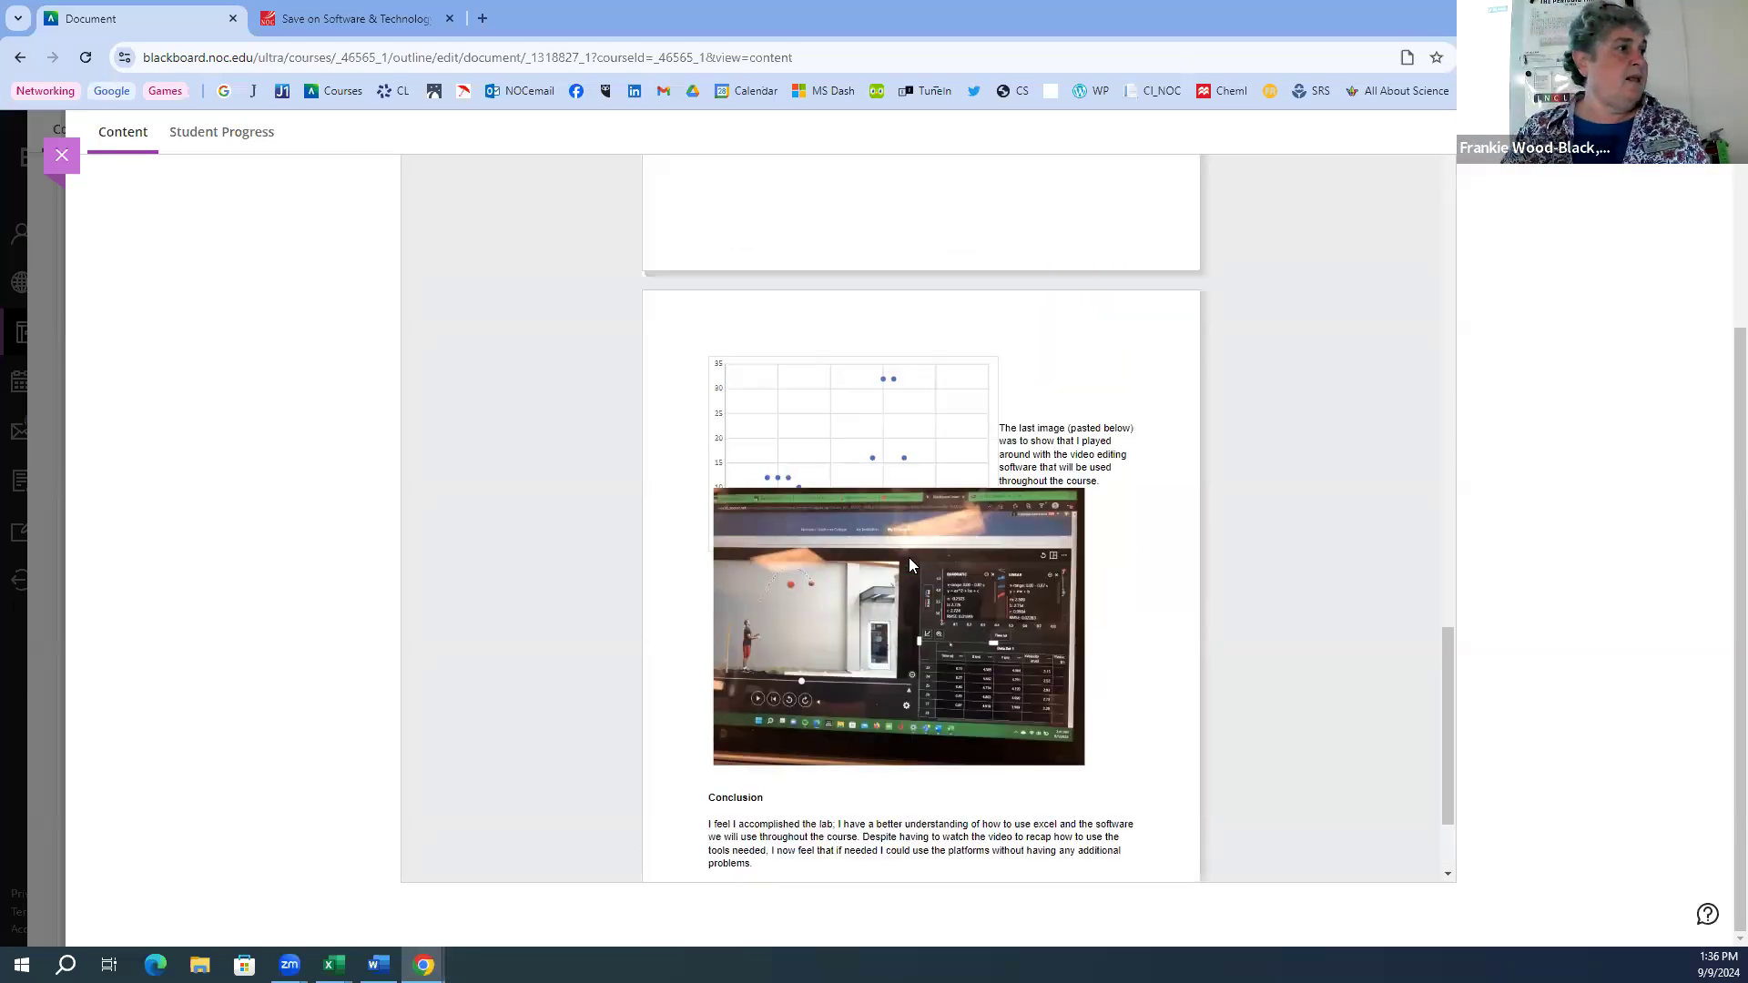
scroll(907, 566, up, 15)
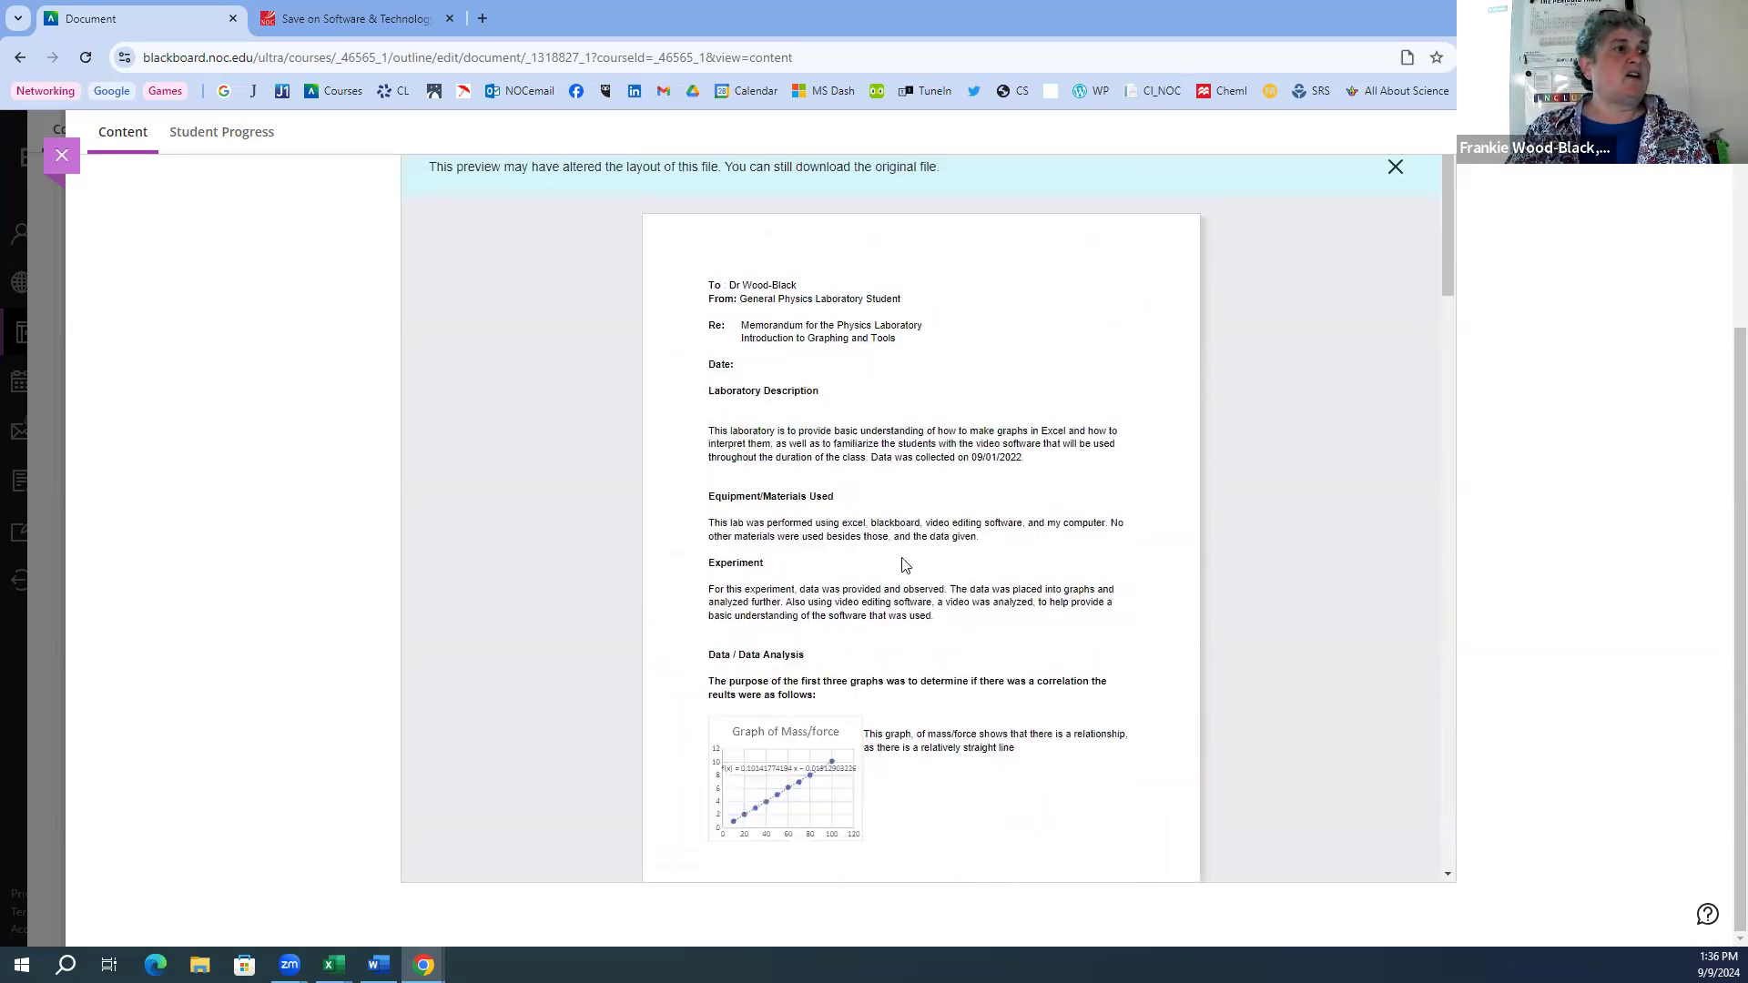
- Close the memo preview and find the Laboratory #1 memorandum submittal item in the outline
click(60, 156)
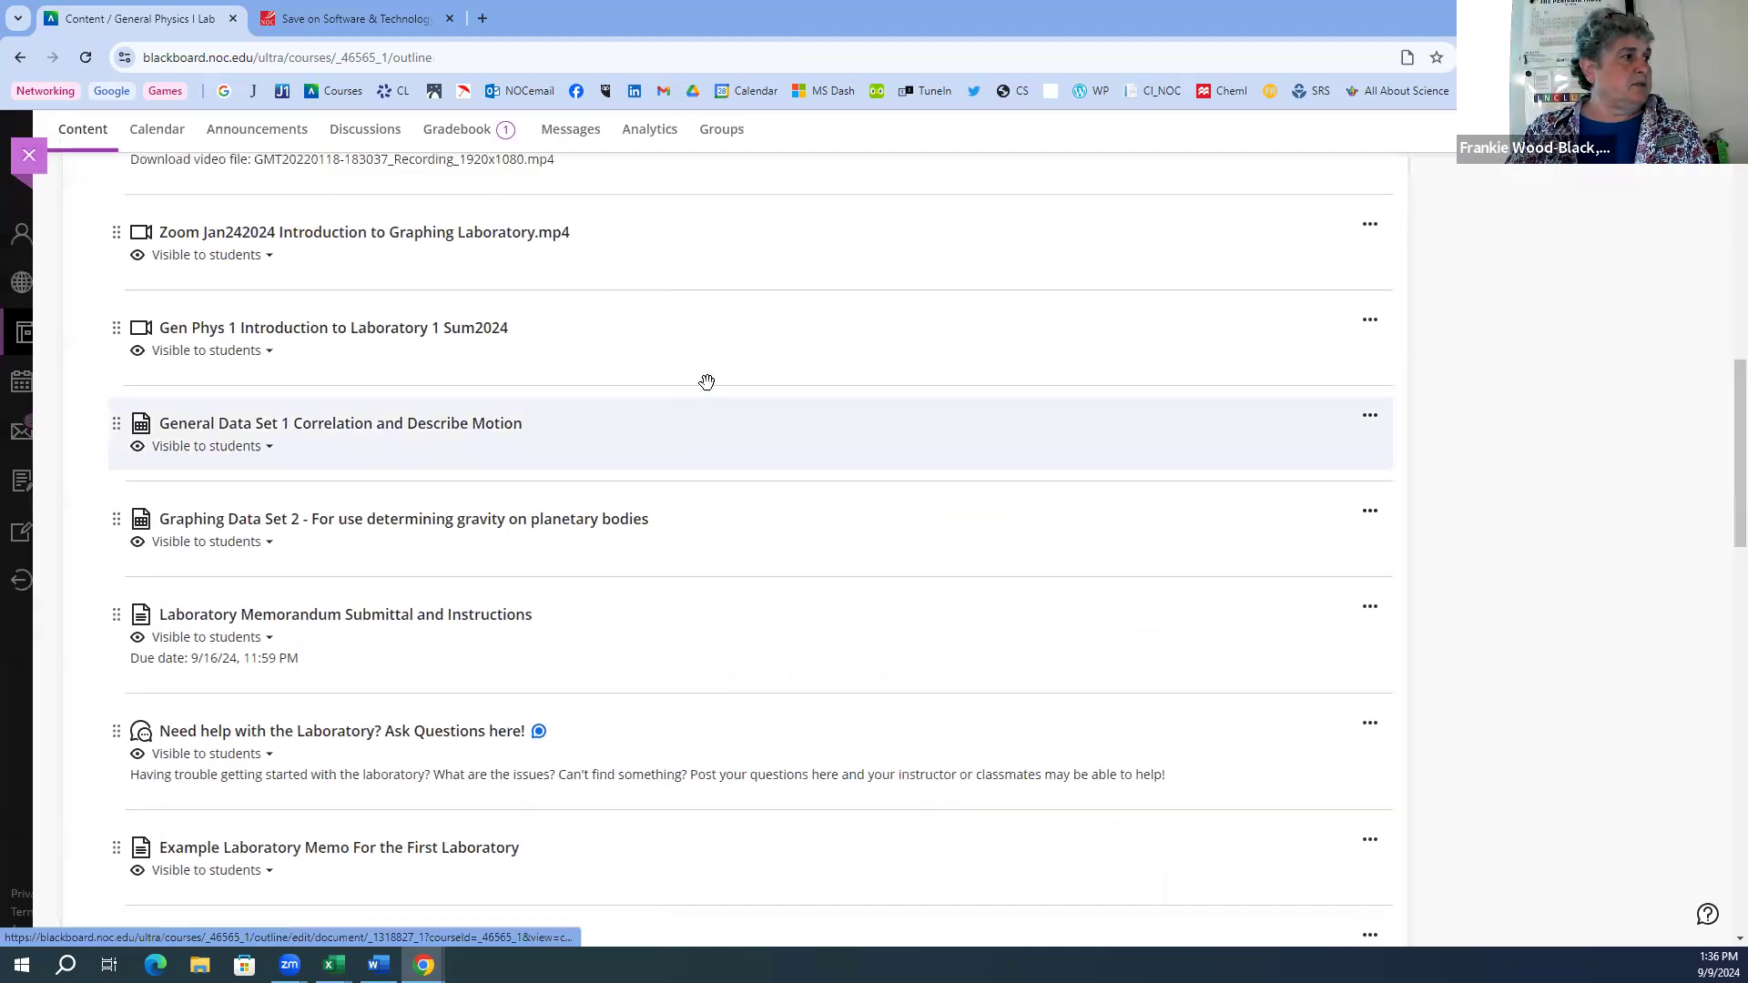
scroll(719, 535, down, 4)
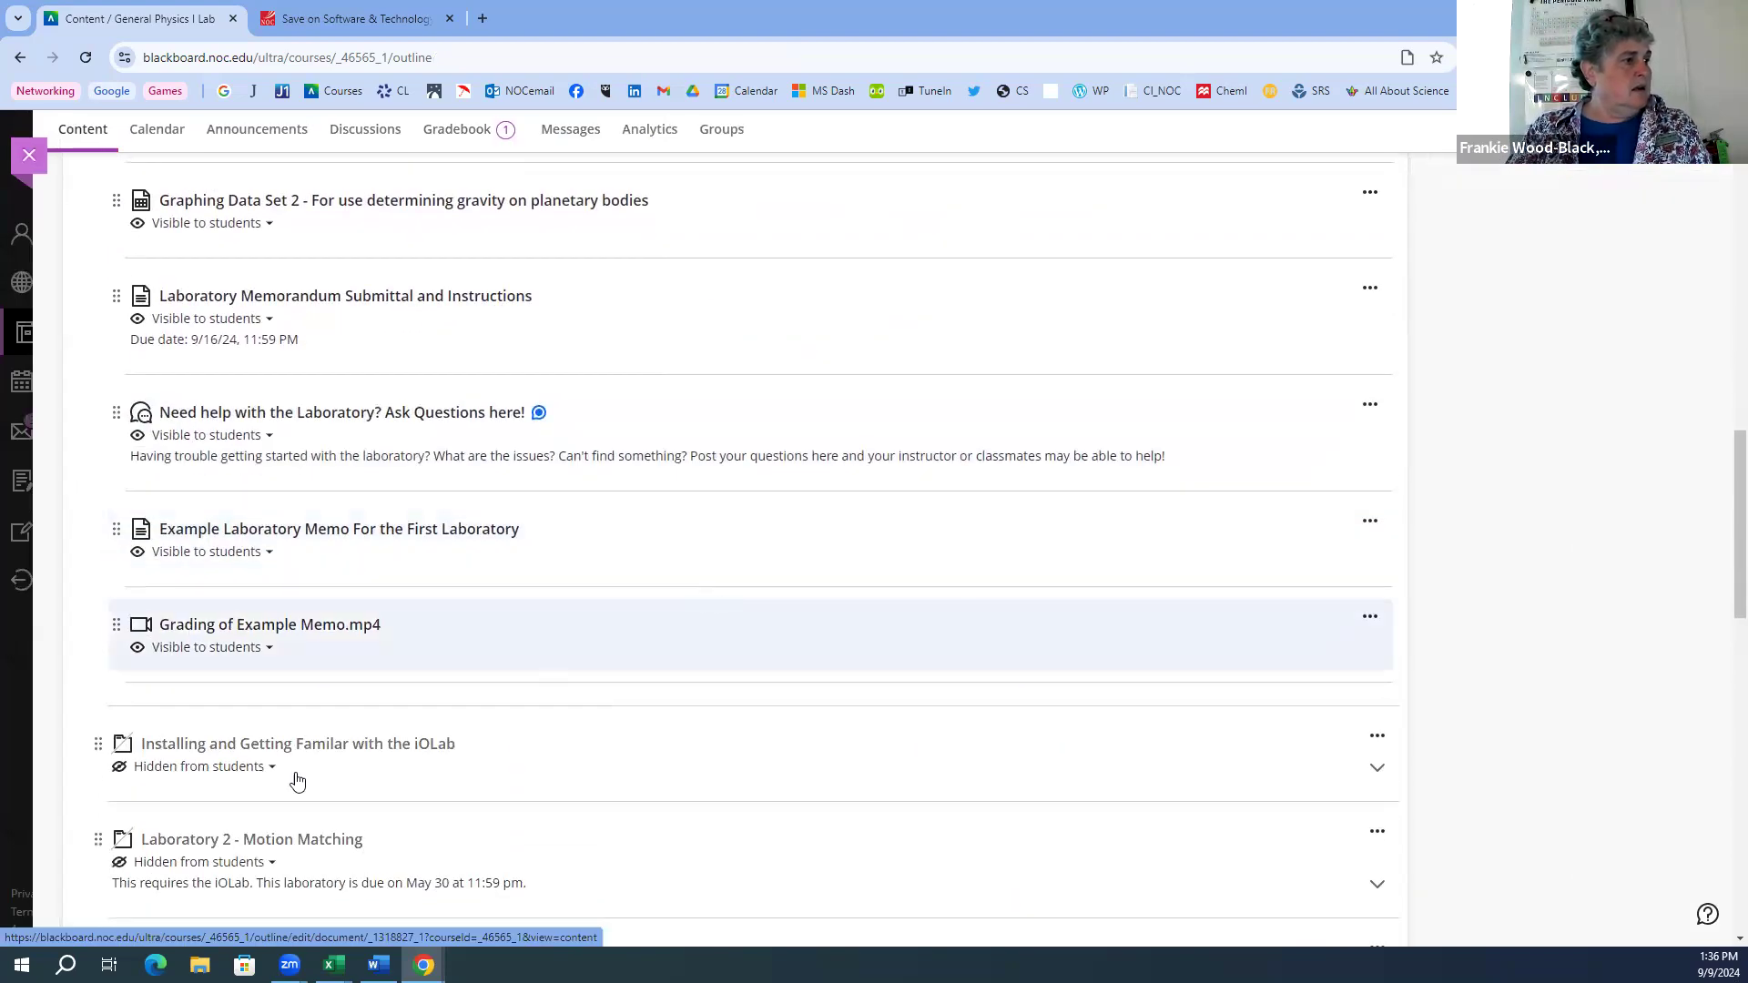
scroll(547, 666, up, 4)
scroll(547, 666, up, 3)
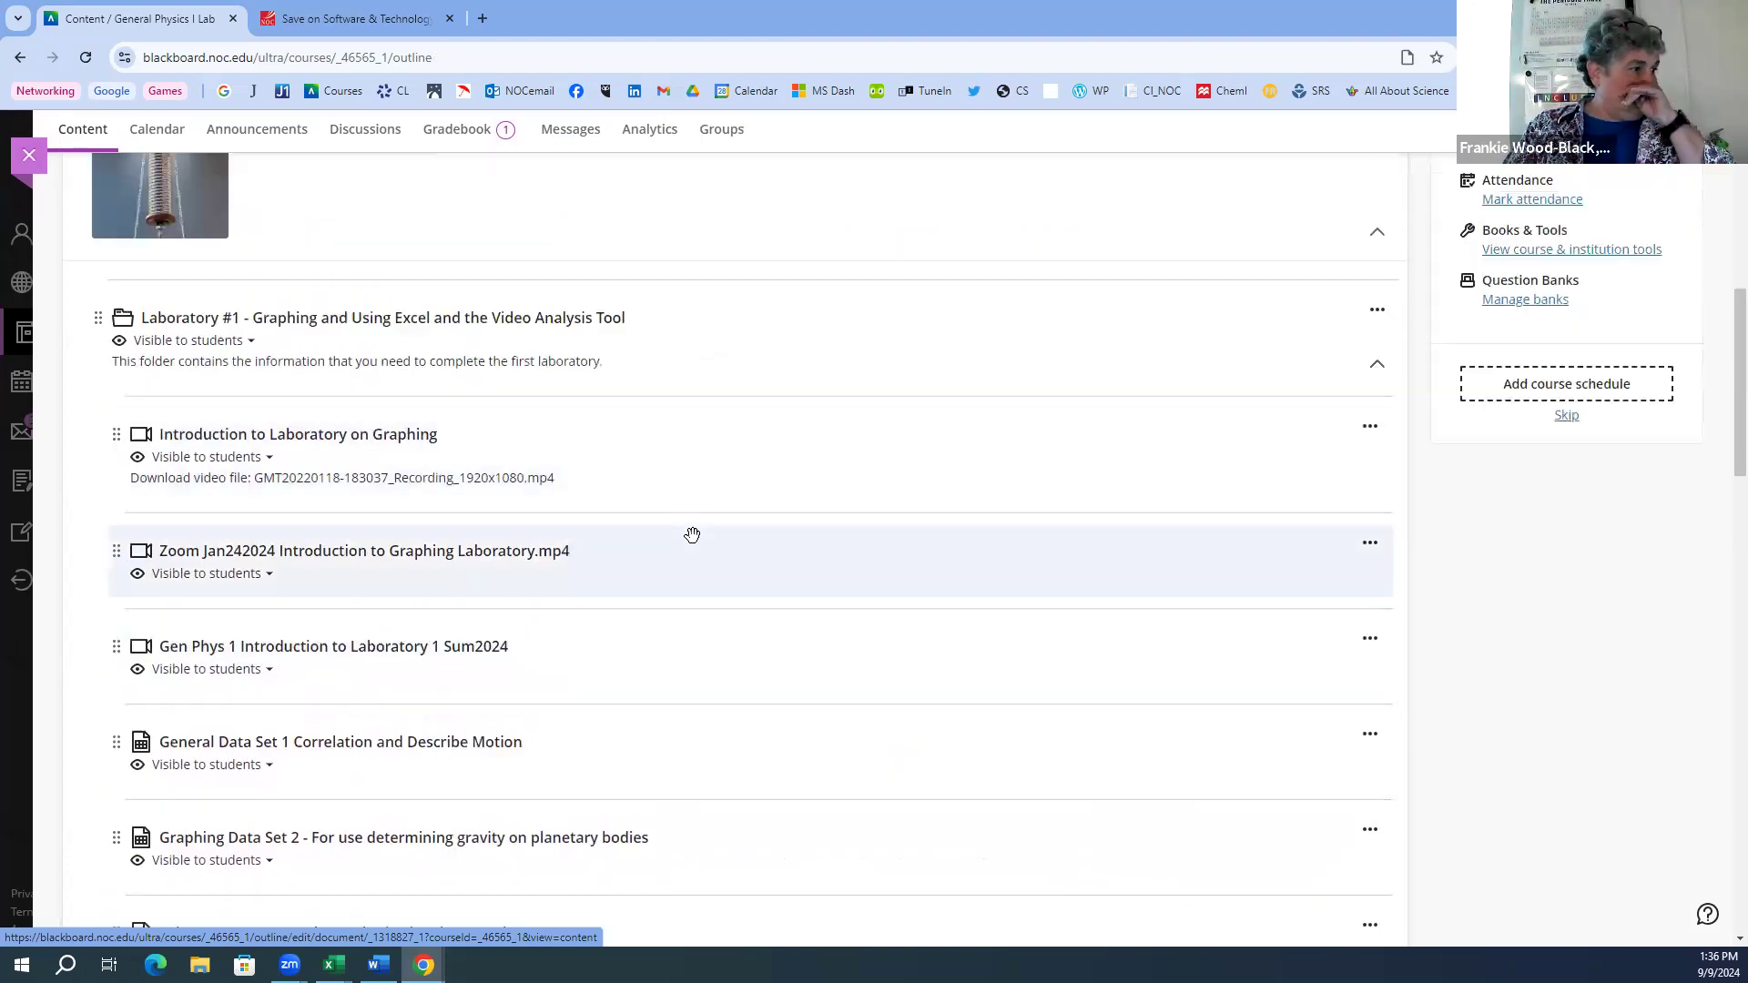
scroll(692, 535, down, 2)
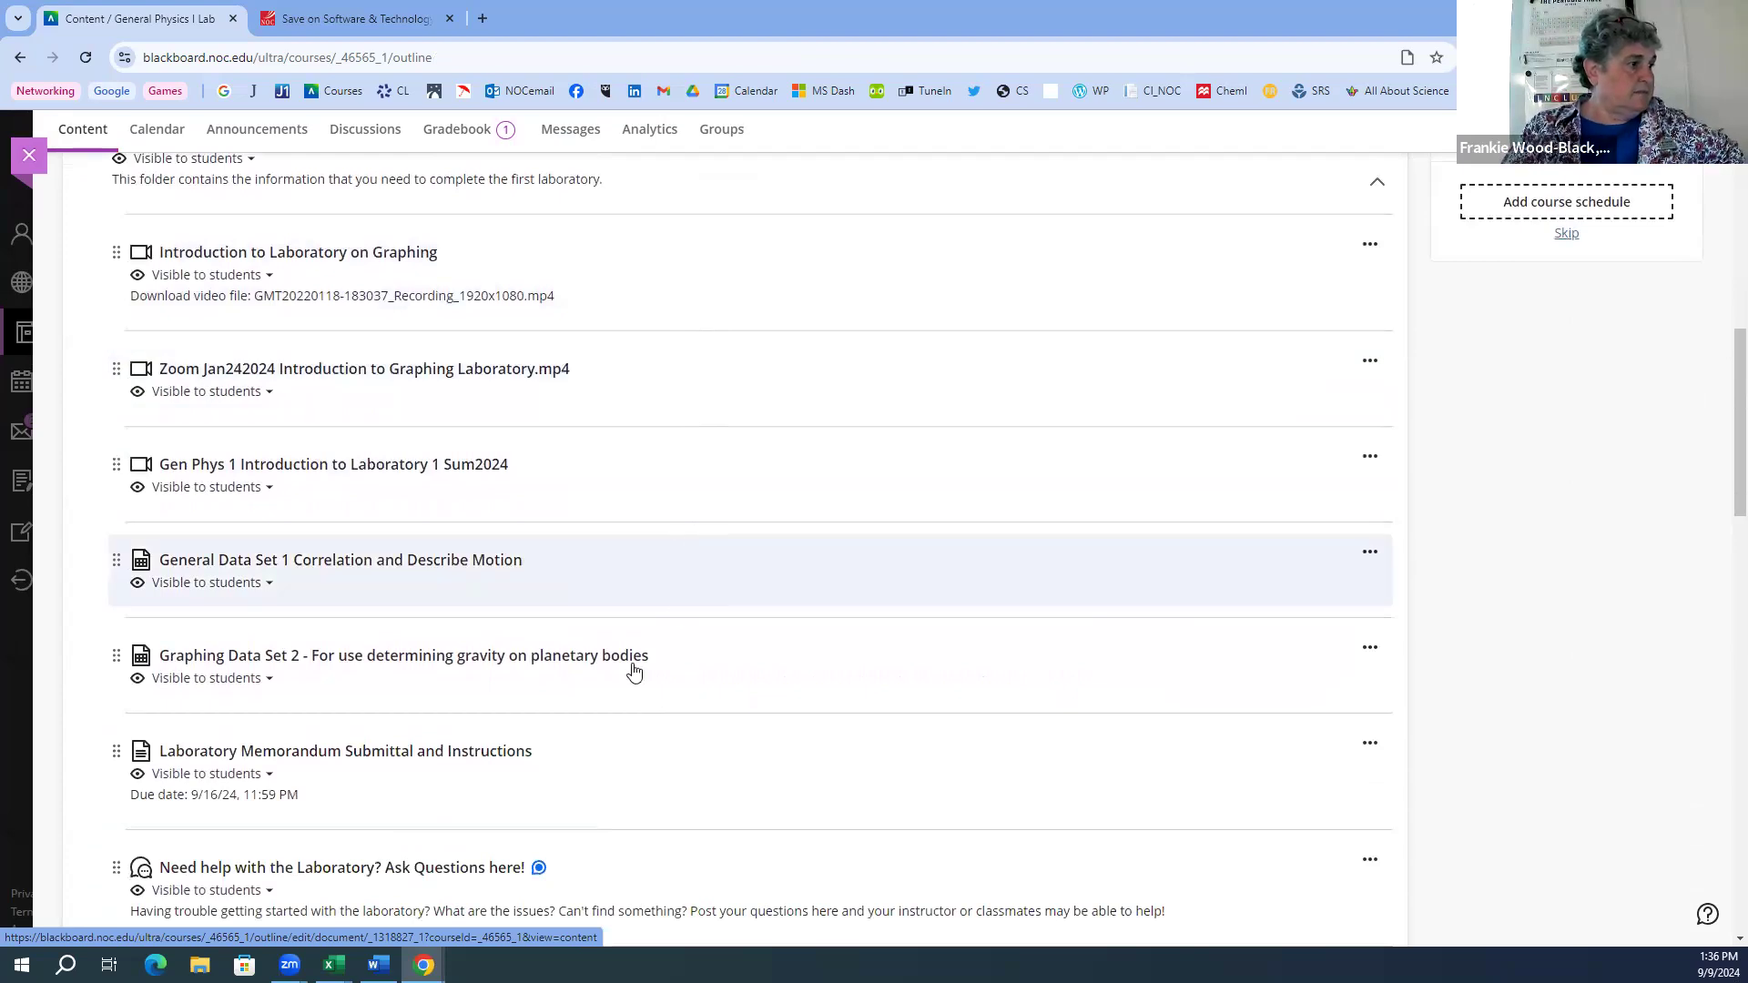
- Open Laboratory Memorandum Submittal and Instructions to see its 1-week, 50-point settings
click(426, 765)
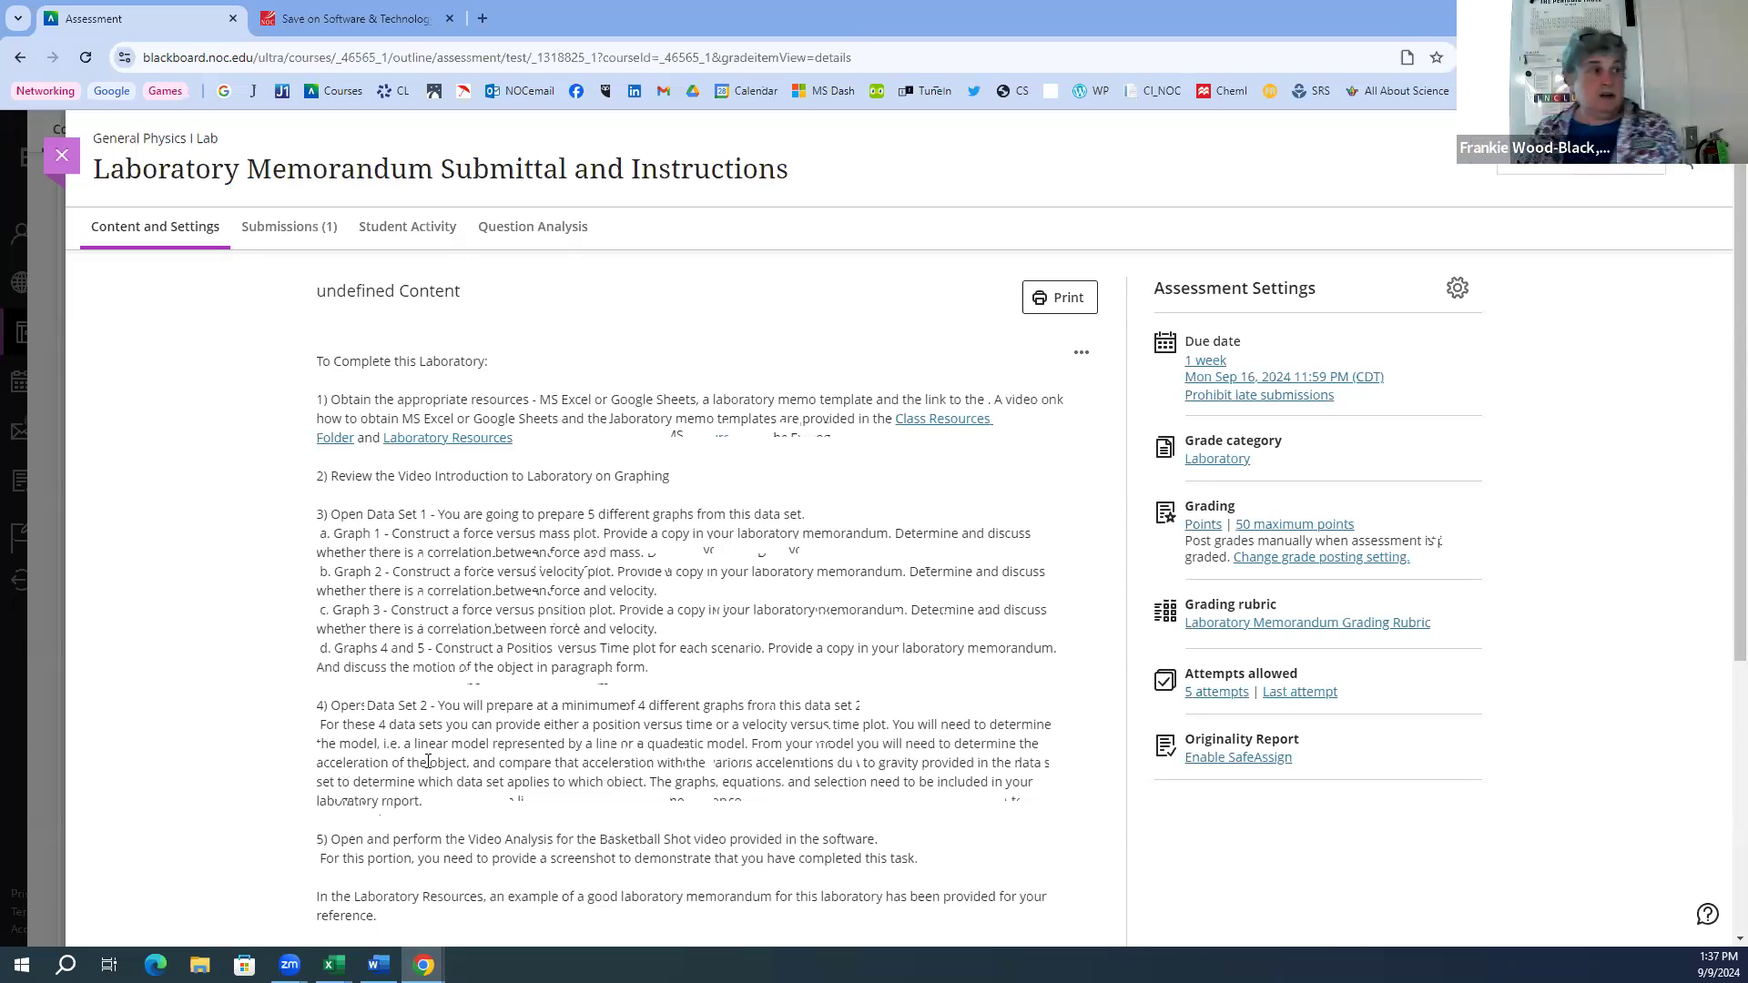
- Close the assessment and browse the Laboratory #1 items, with the memorandum due 9/16/24
scroll(3, 496, down, 1)
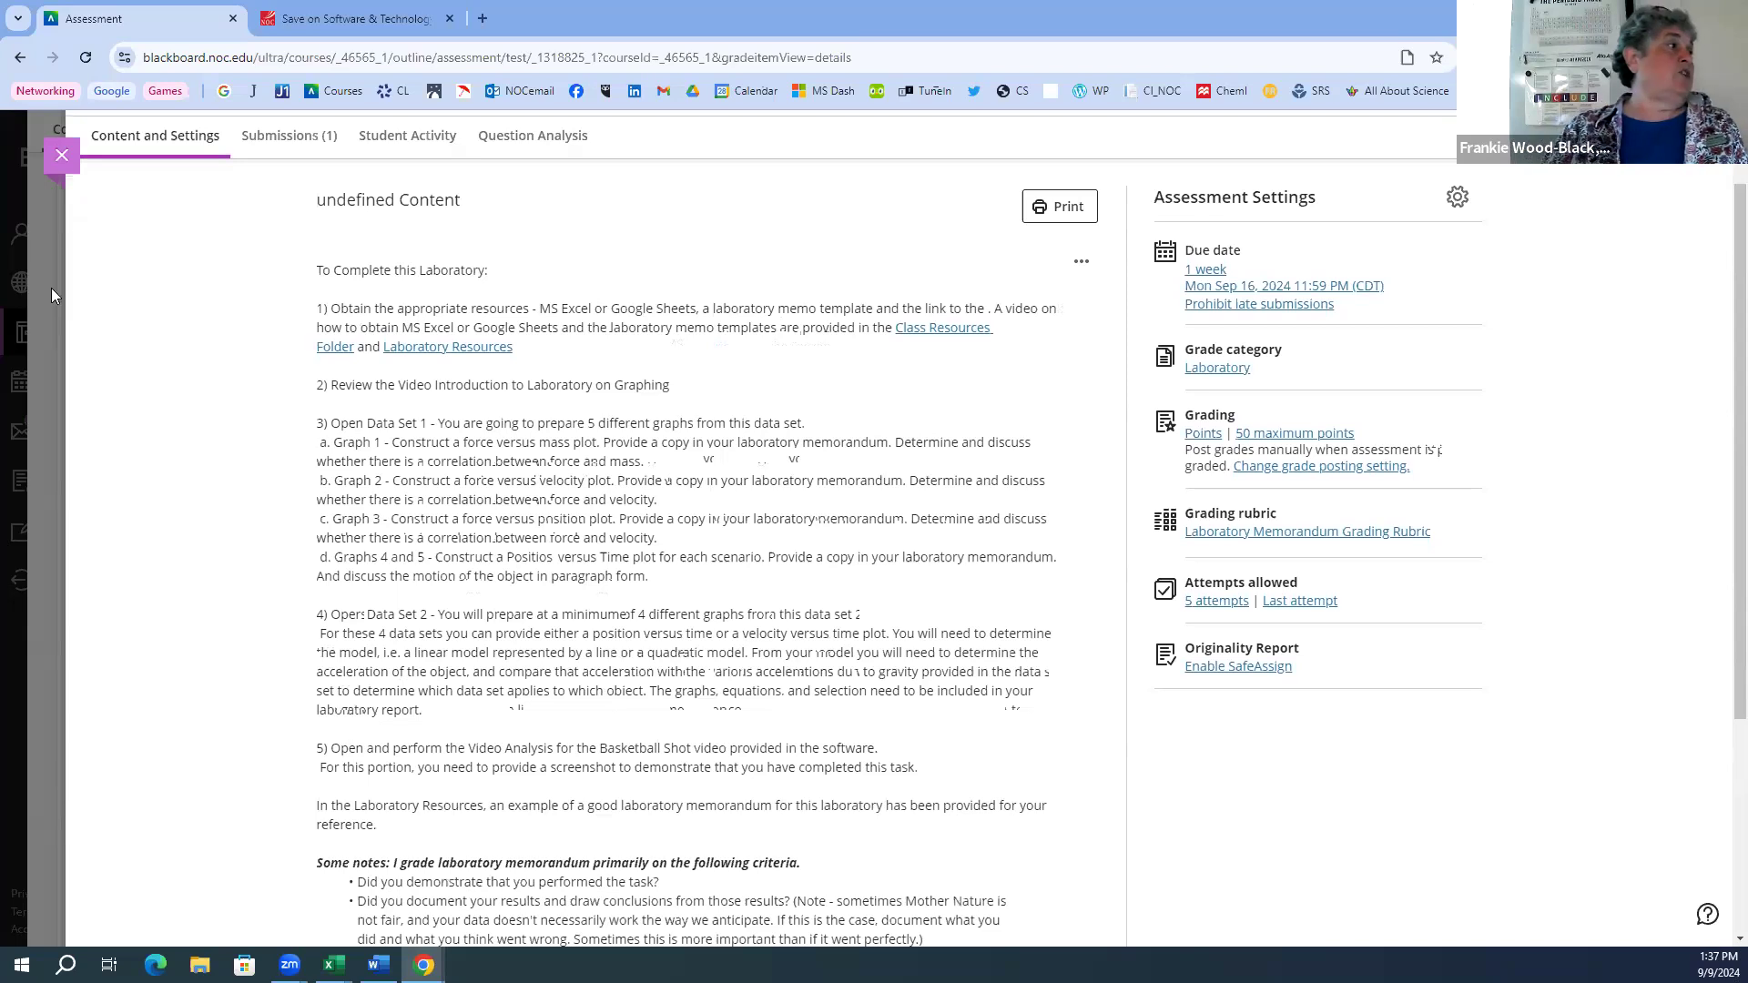
click(61, 154)
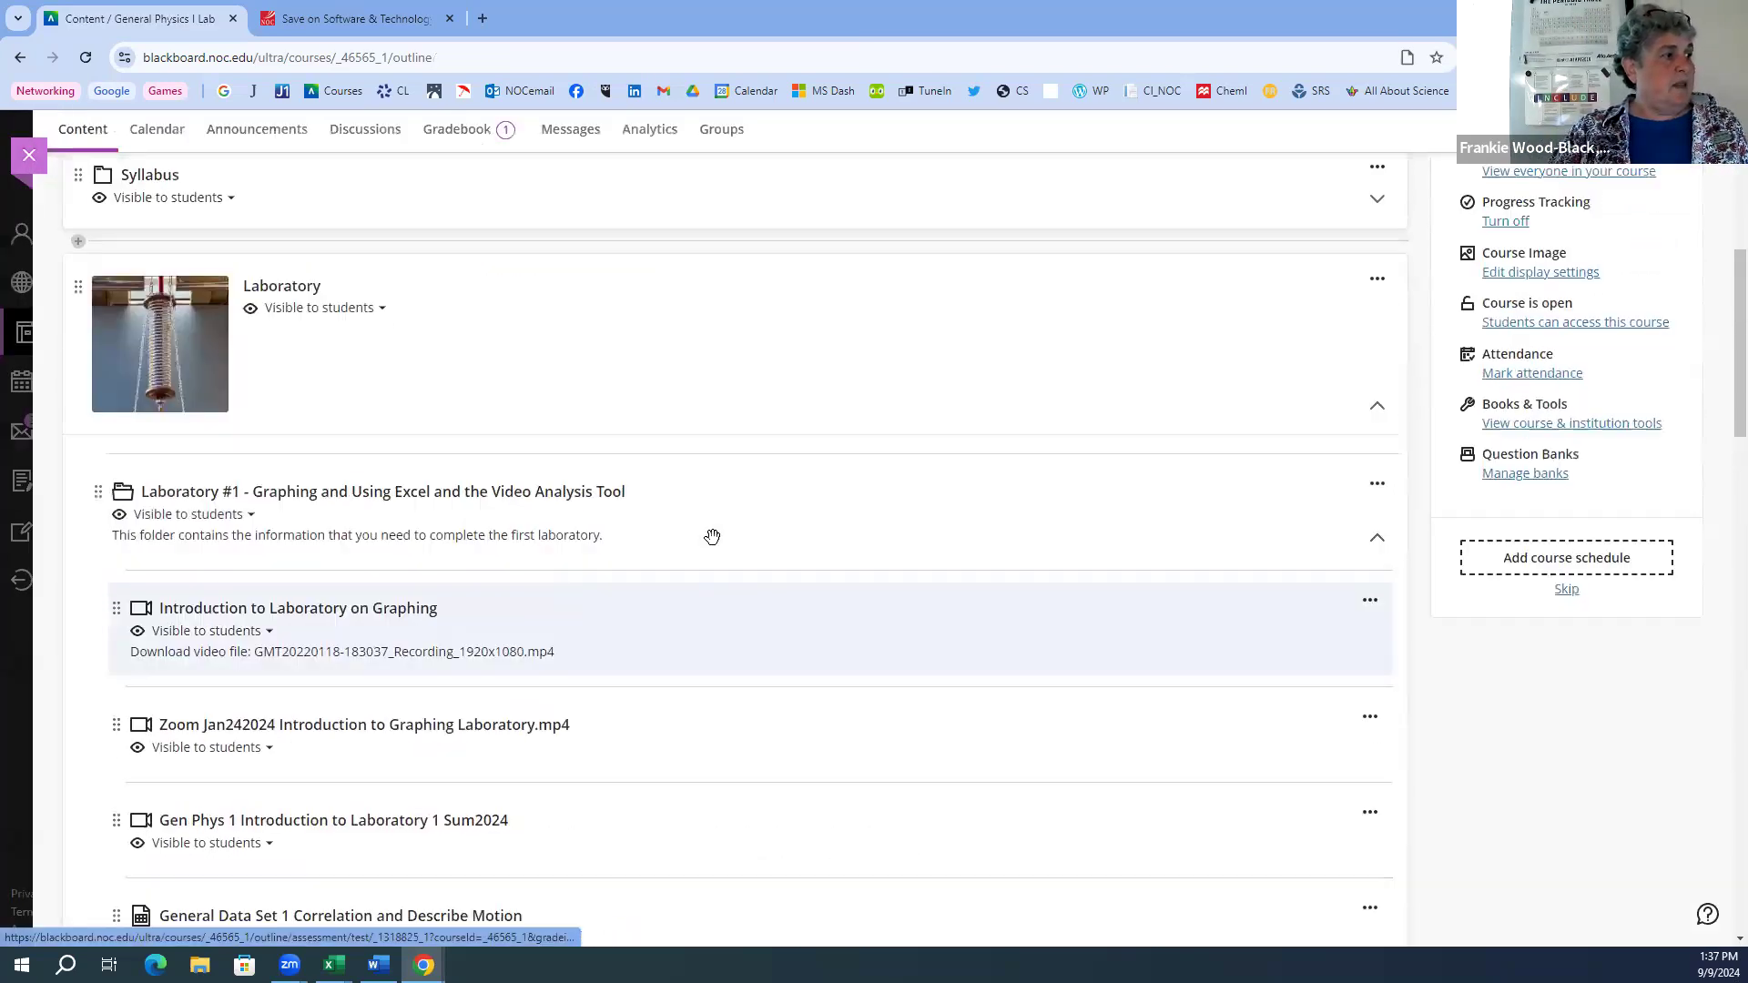
scroll(710, 546, down, 4)
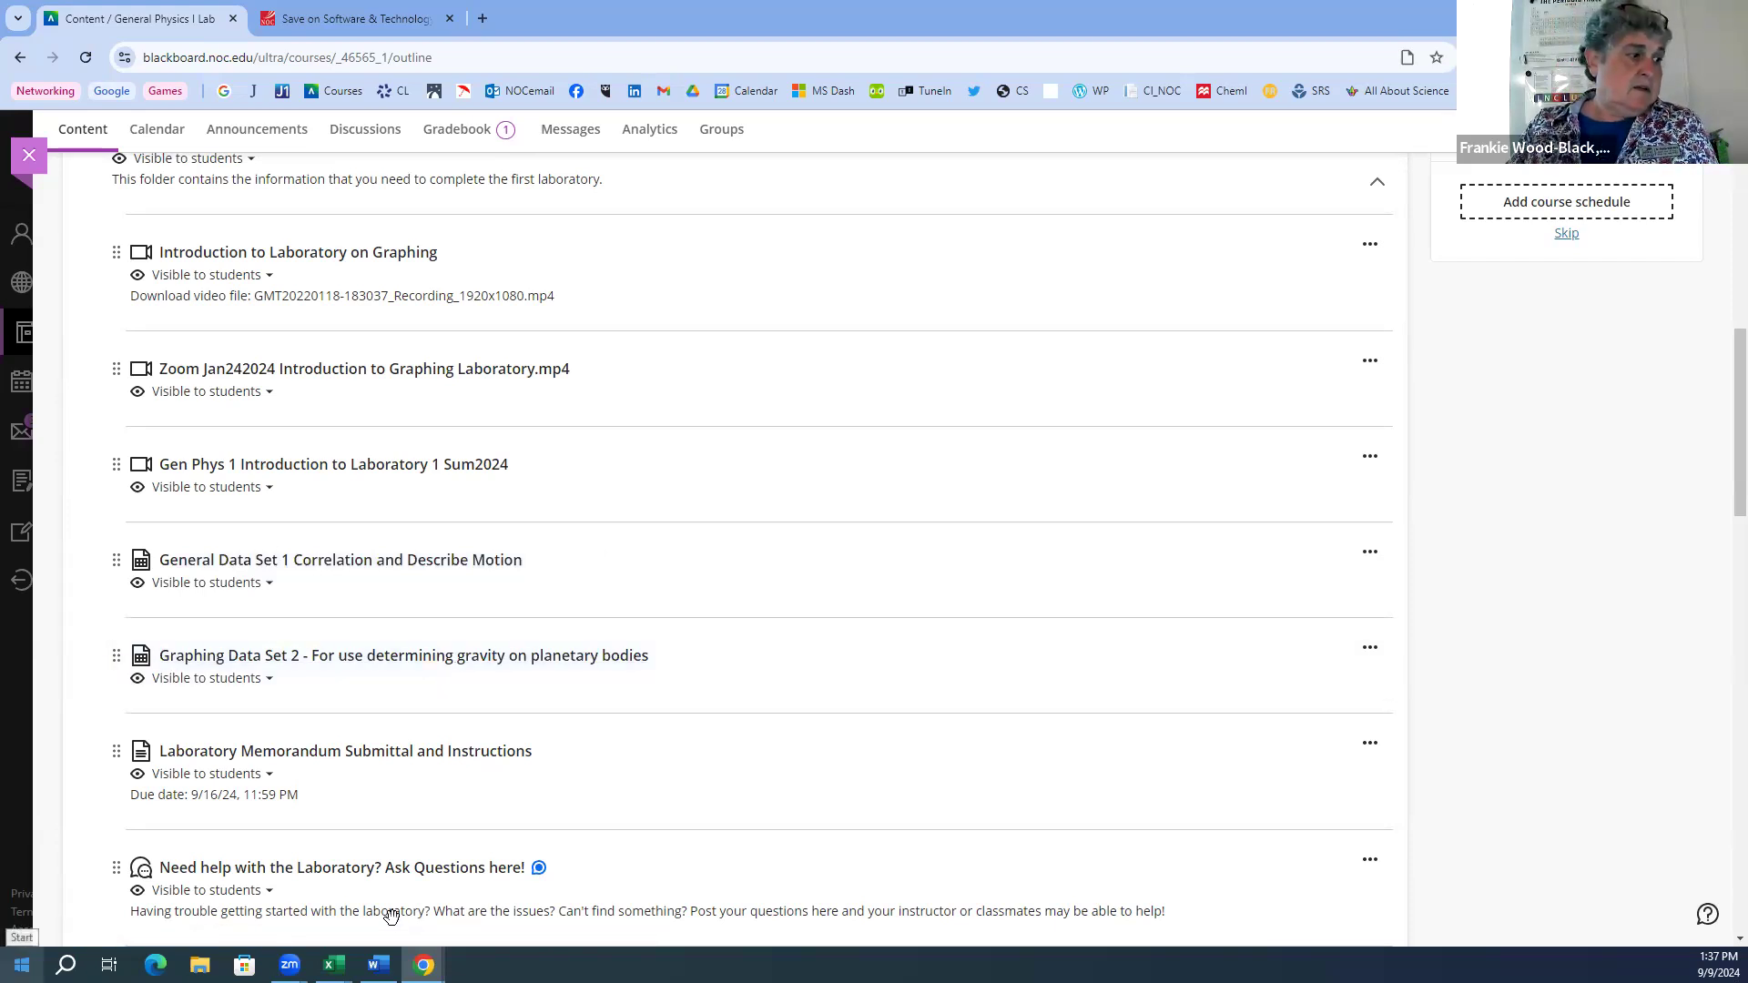
- Bring the General Data for graphing (3) workbook forward and delete its Force vs Position chart
mouse_move(333, 963)
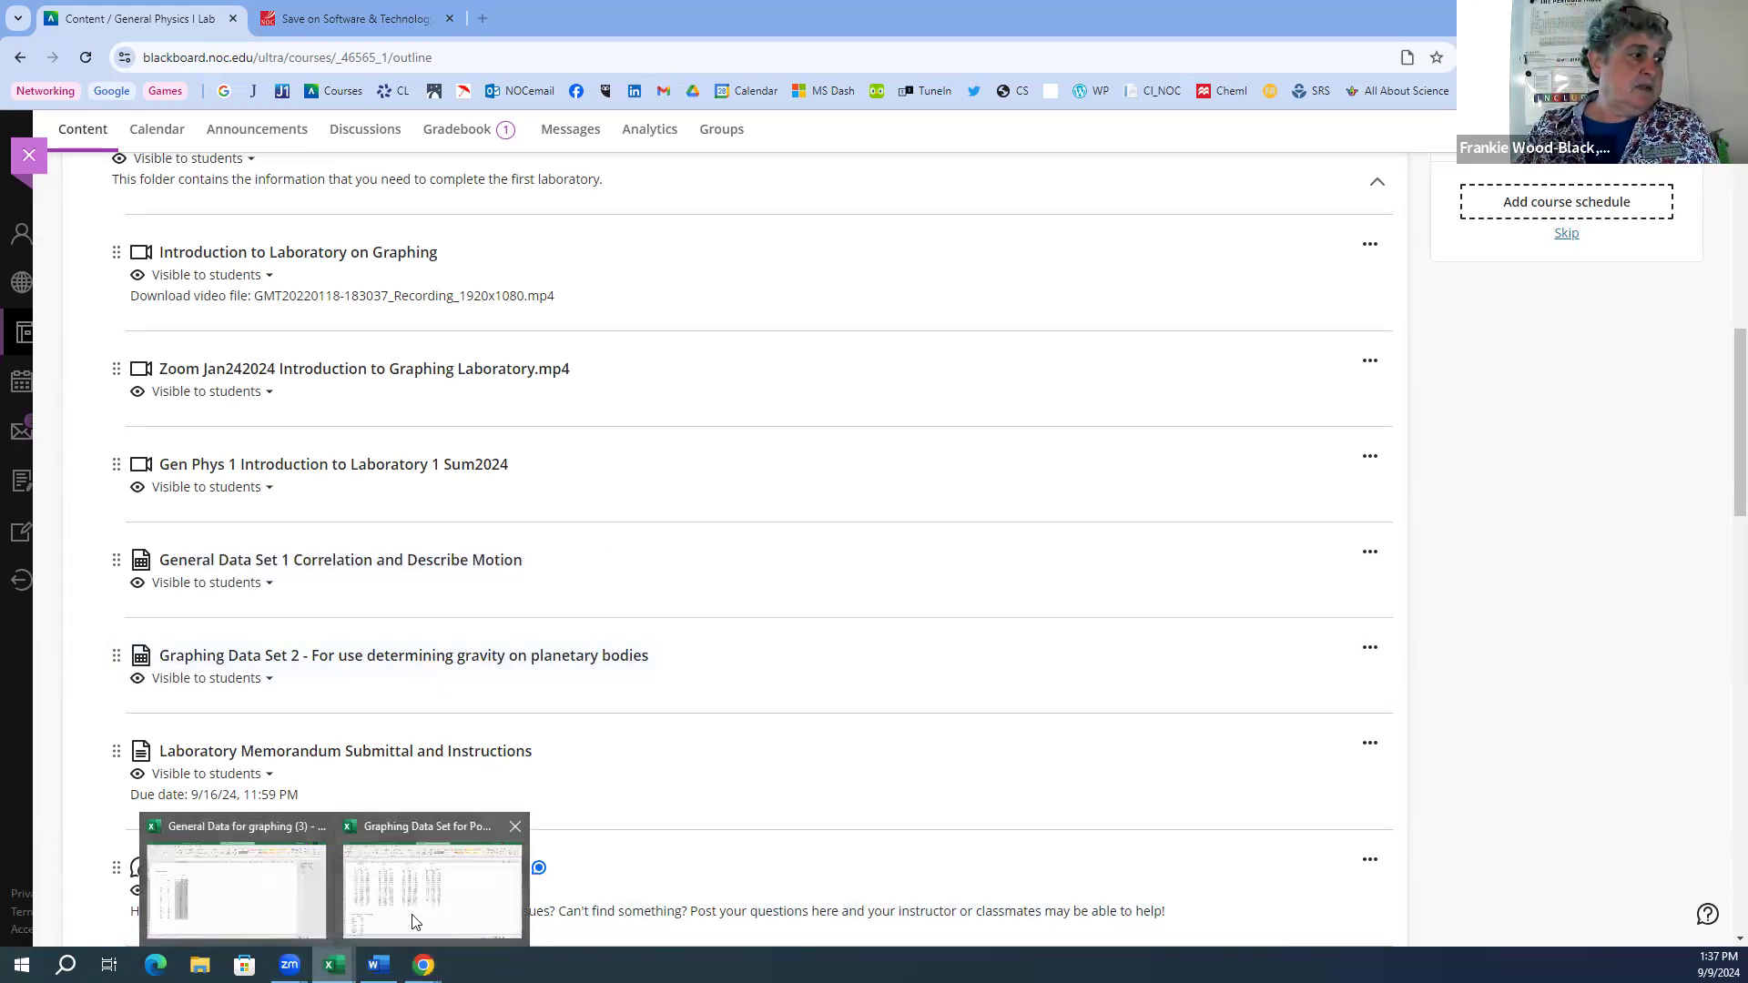
click(251, 902)
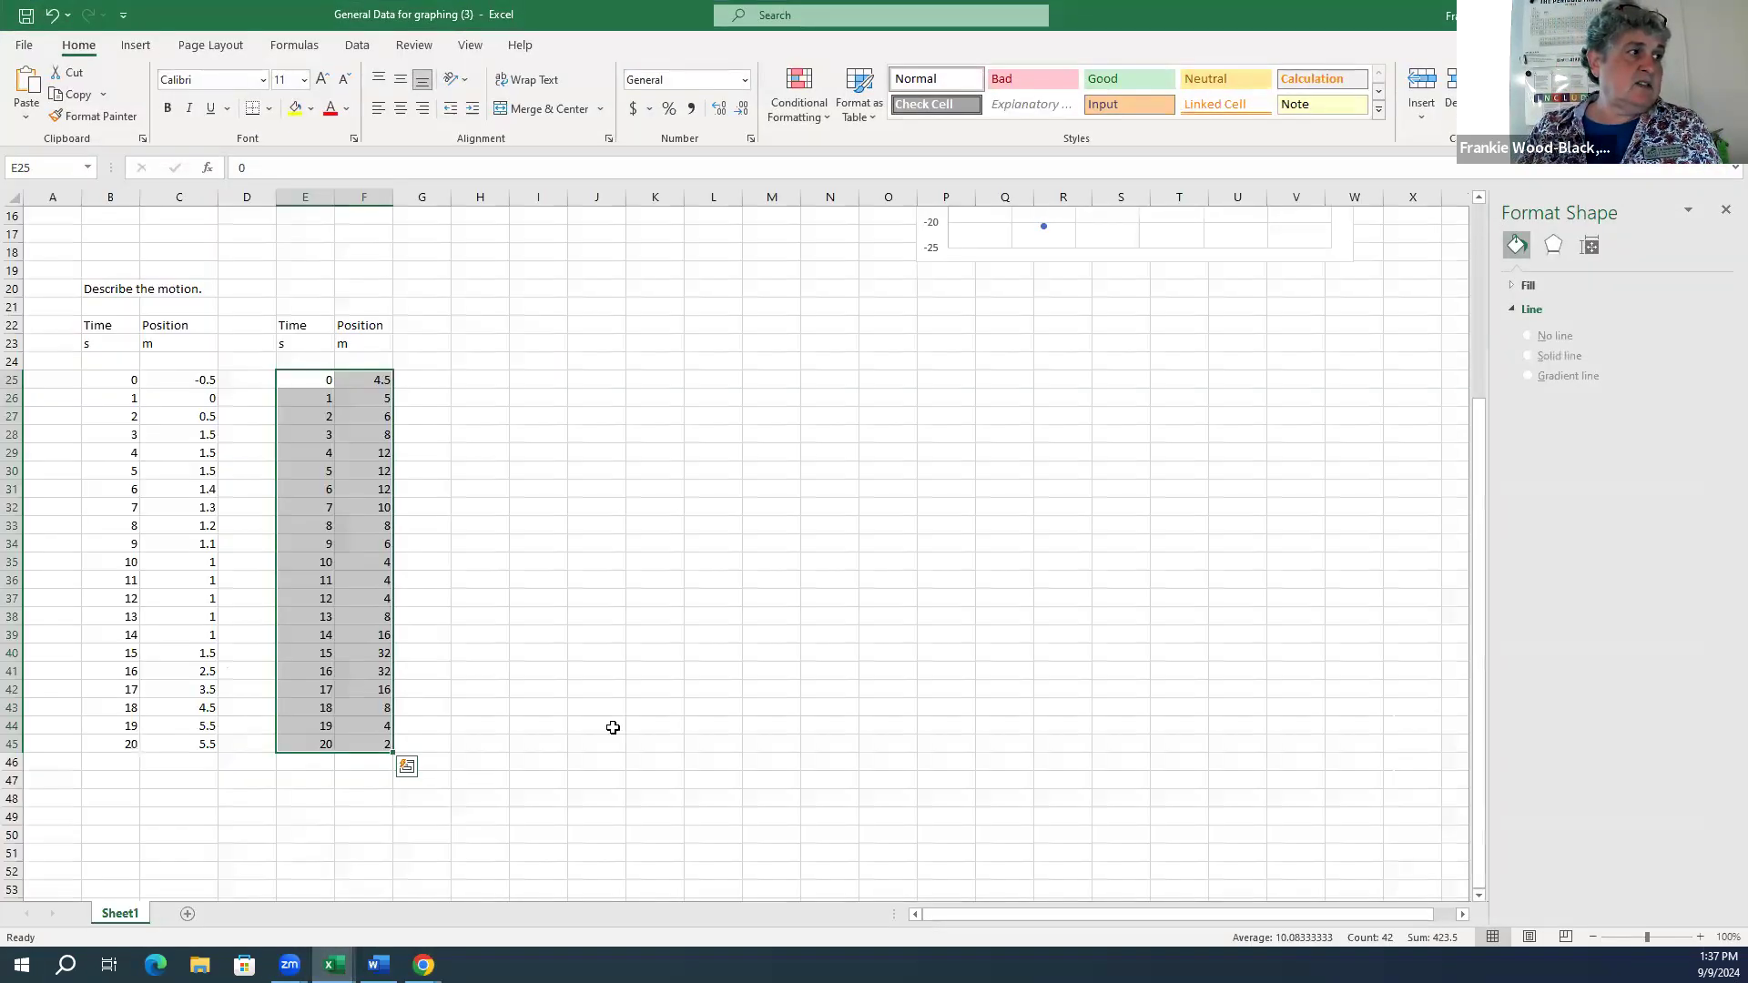
scroll(613, 728, up, 5)
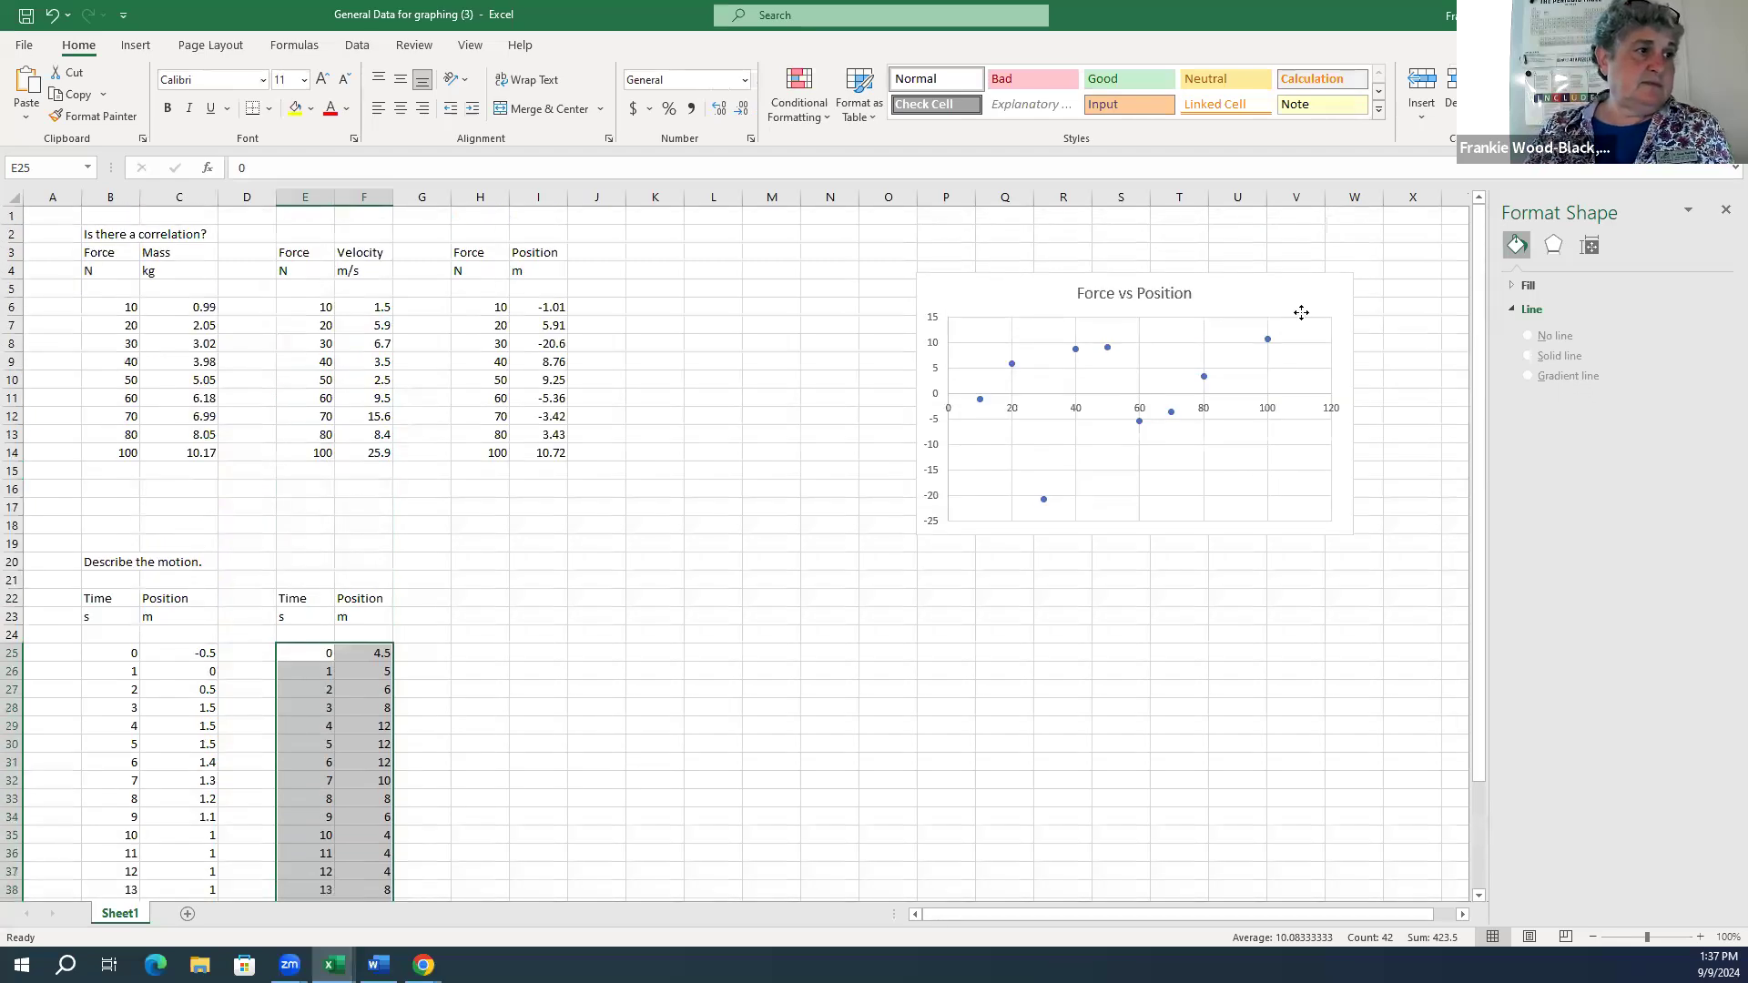
click(1300, 312)
key(Delete)
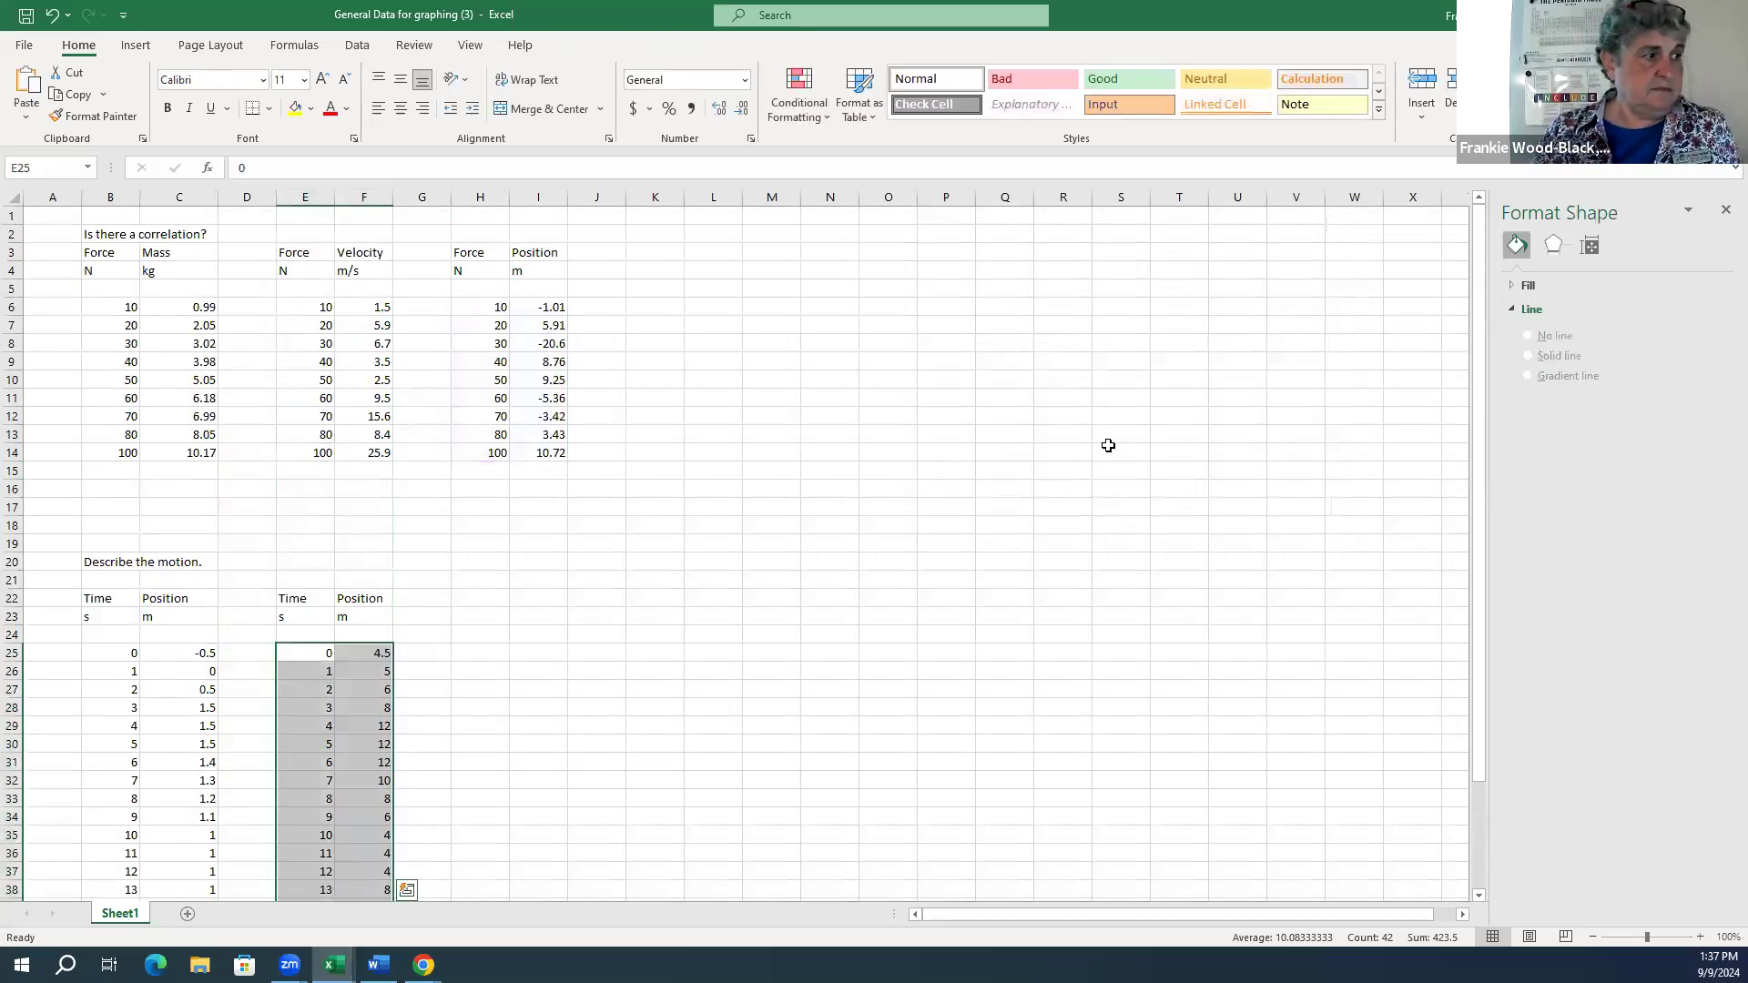
click(1107, 446)
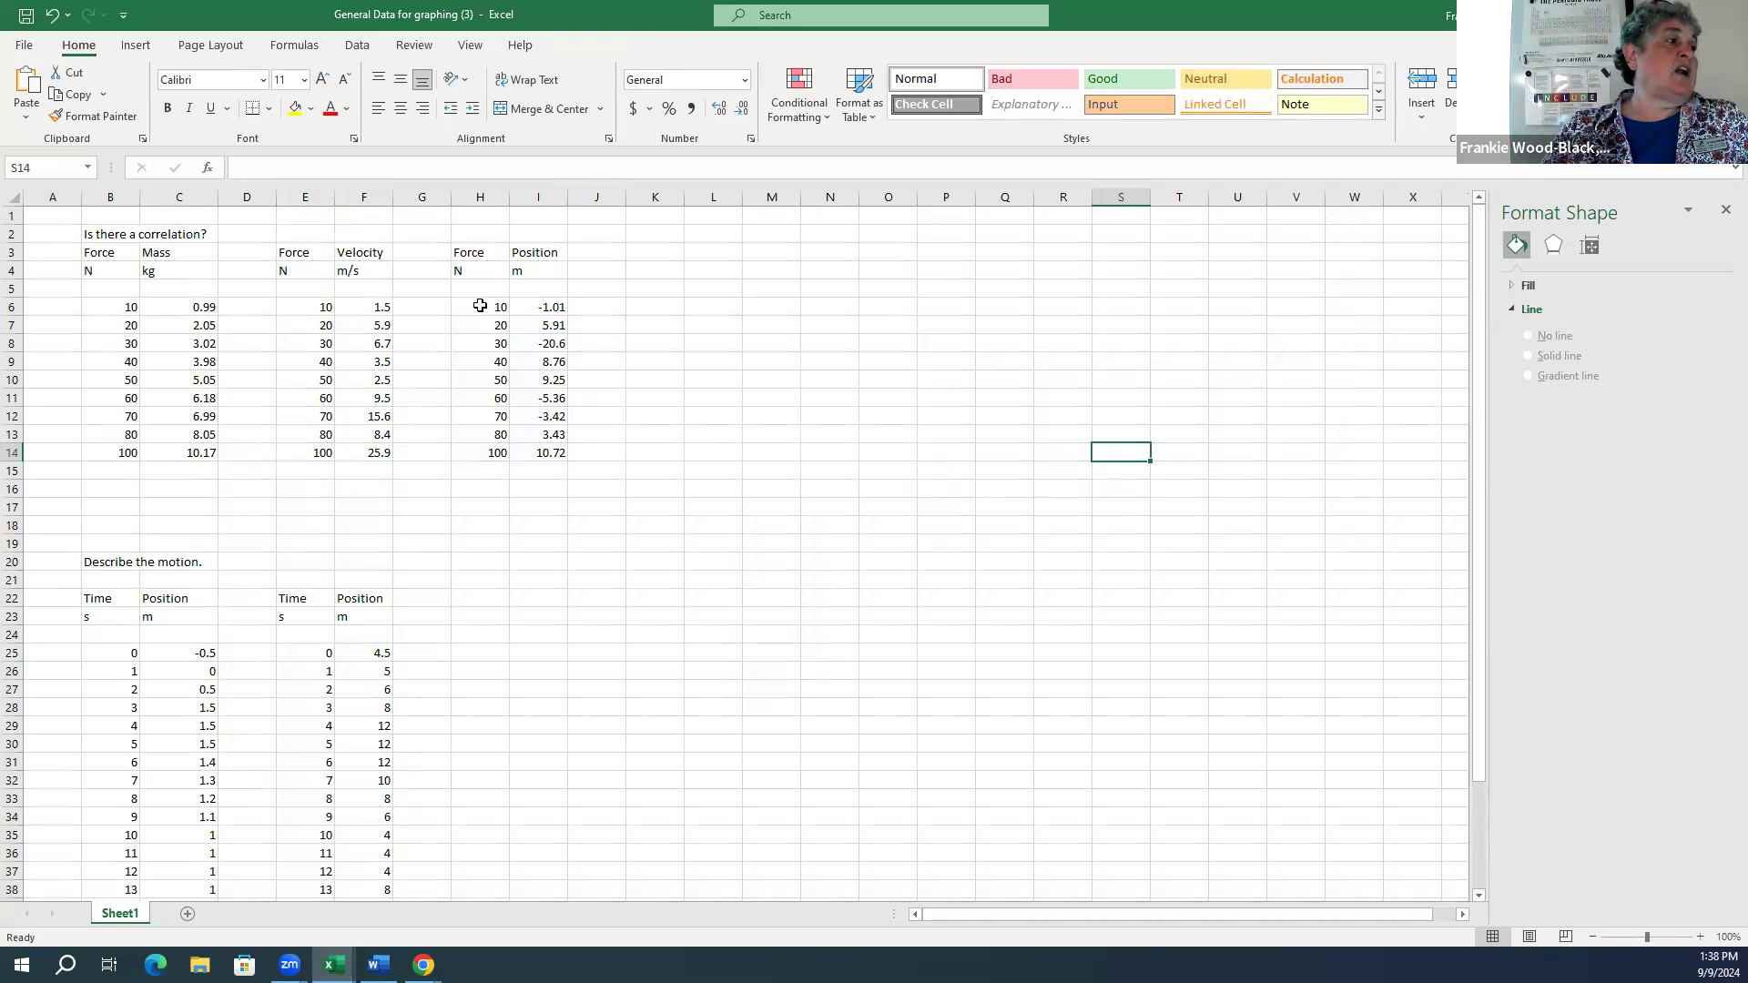
- Plot the Force and Position data in H6:I14 as a plain scatter chart beside the tables
drag(479, 306, 537, 456)
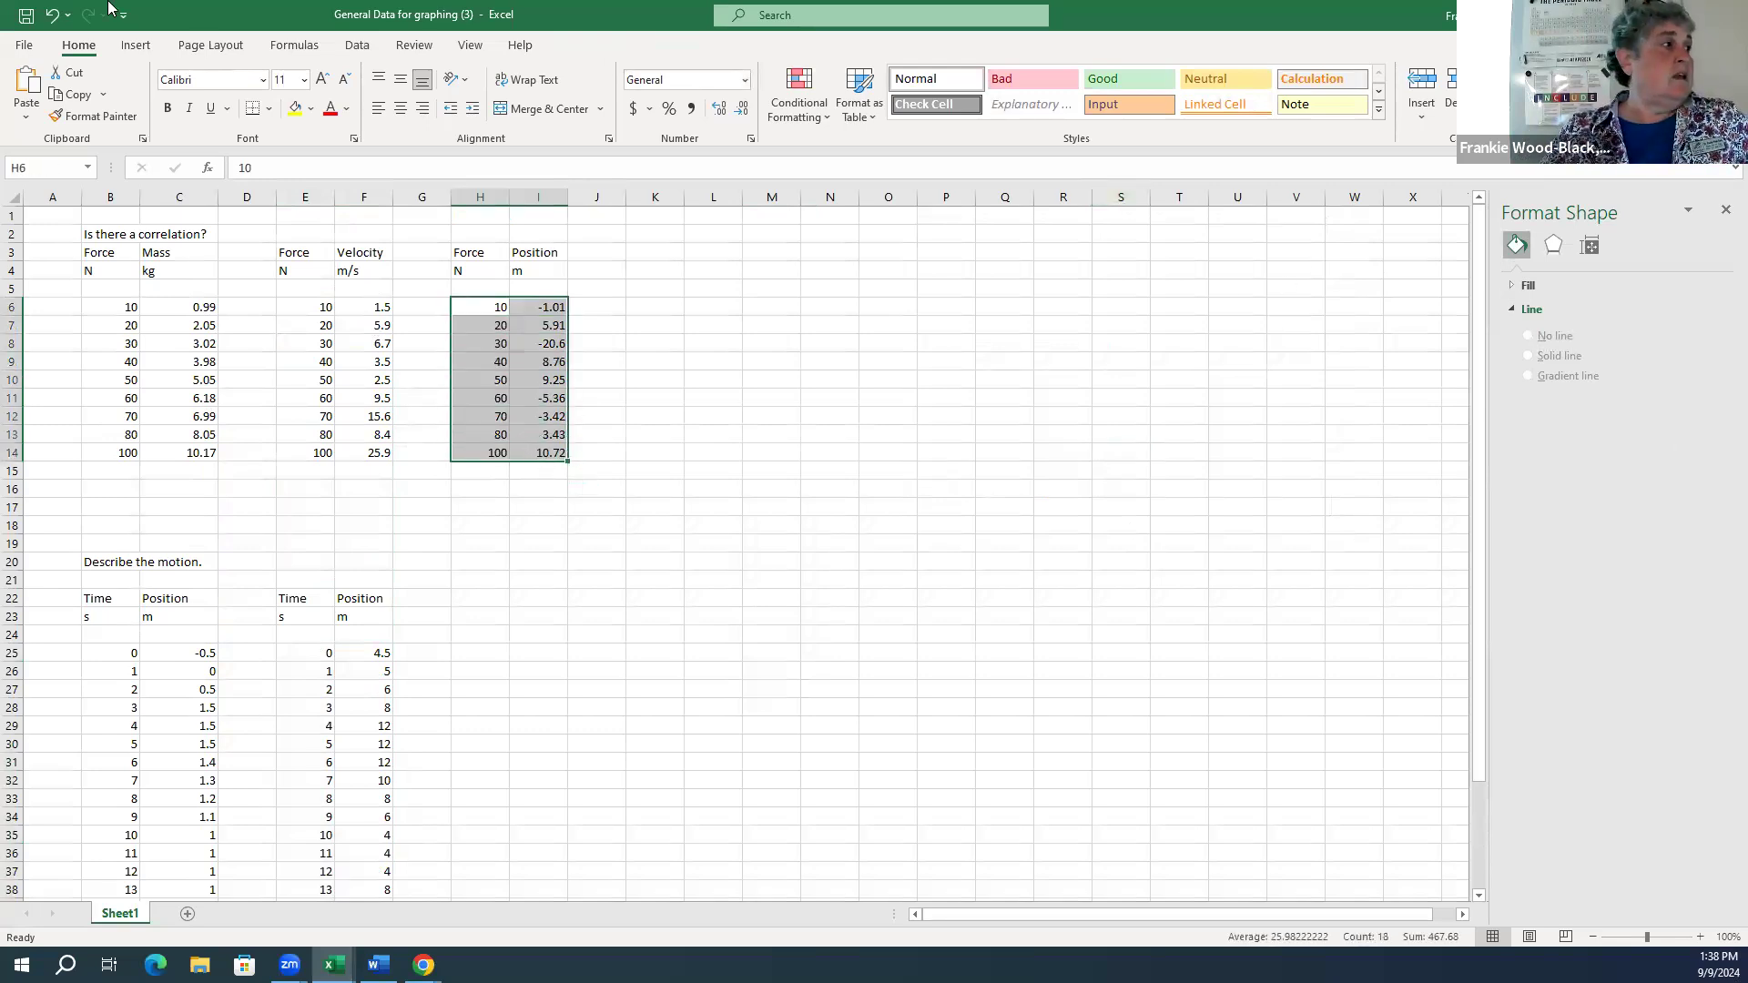
click(134, 46)
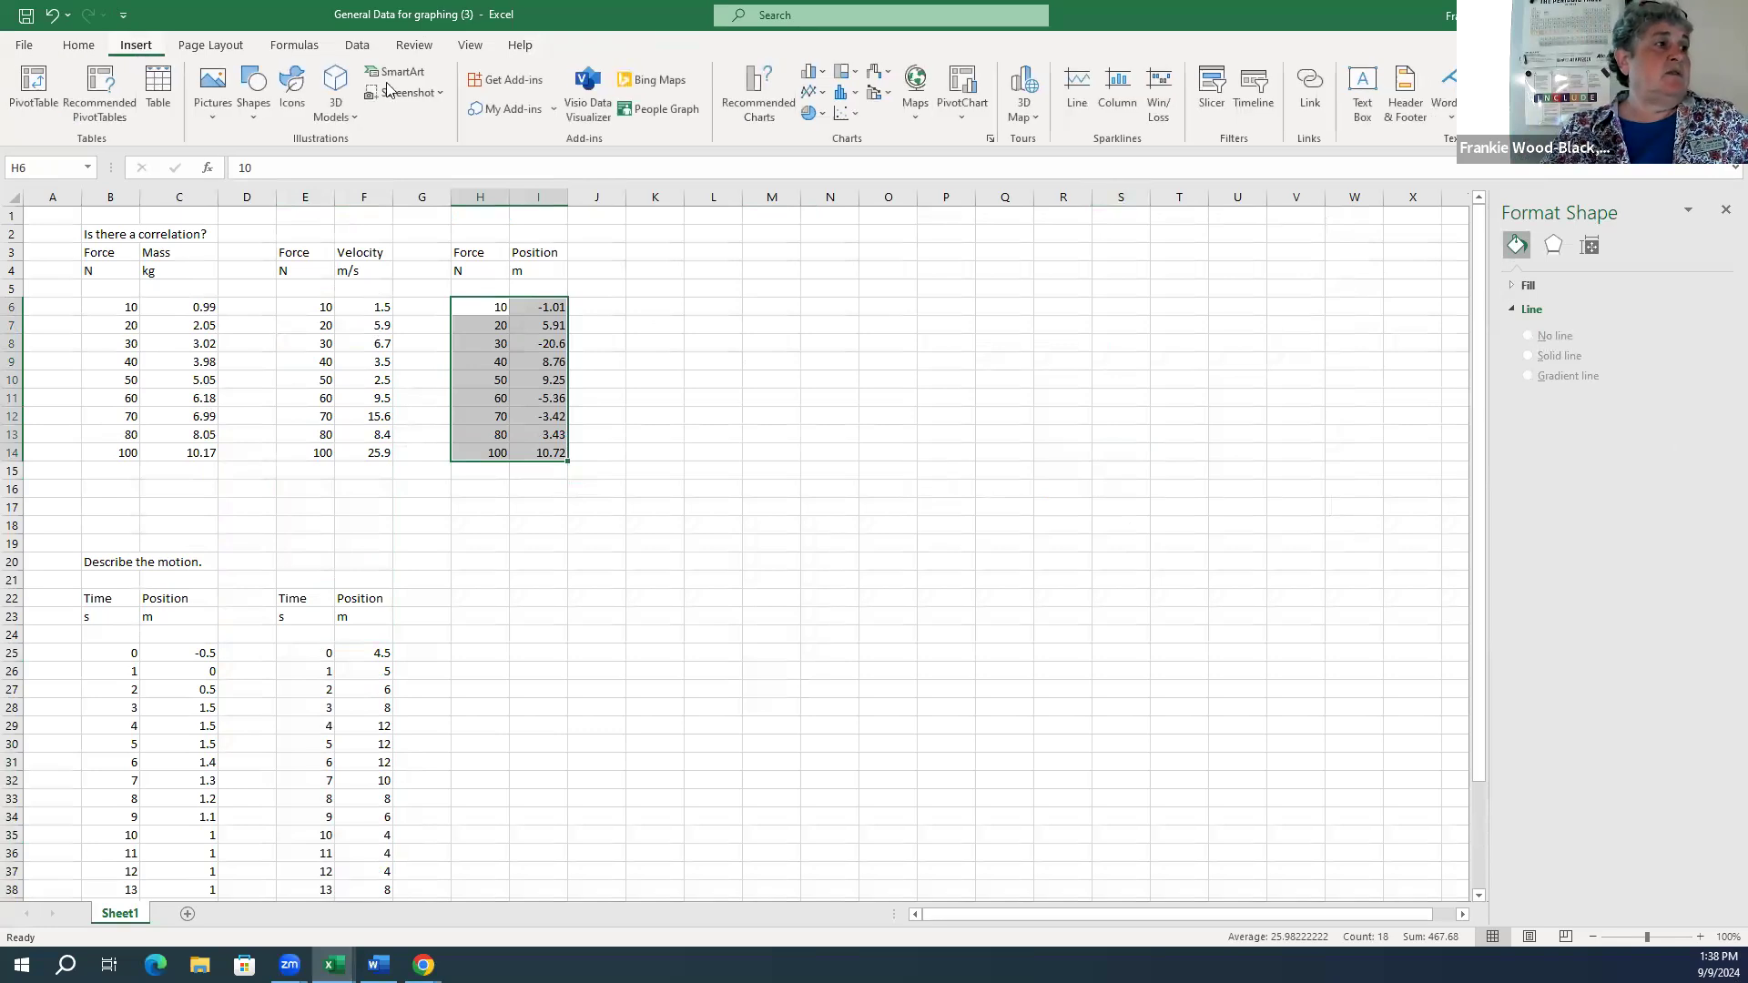
click(849, 114)
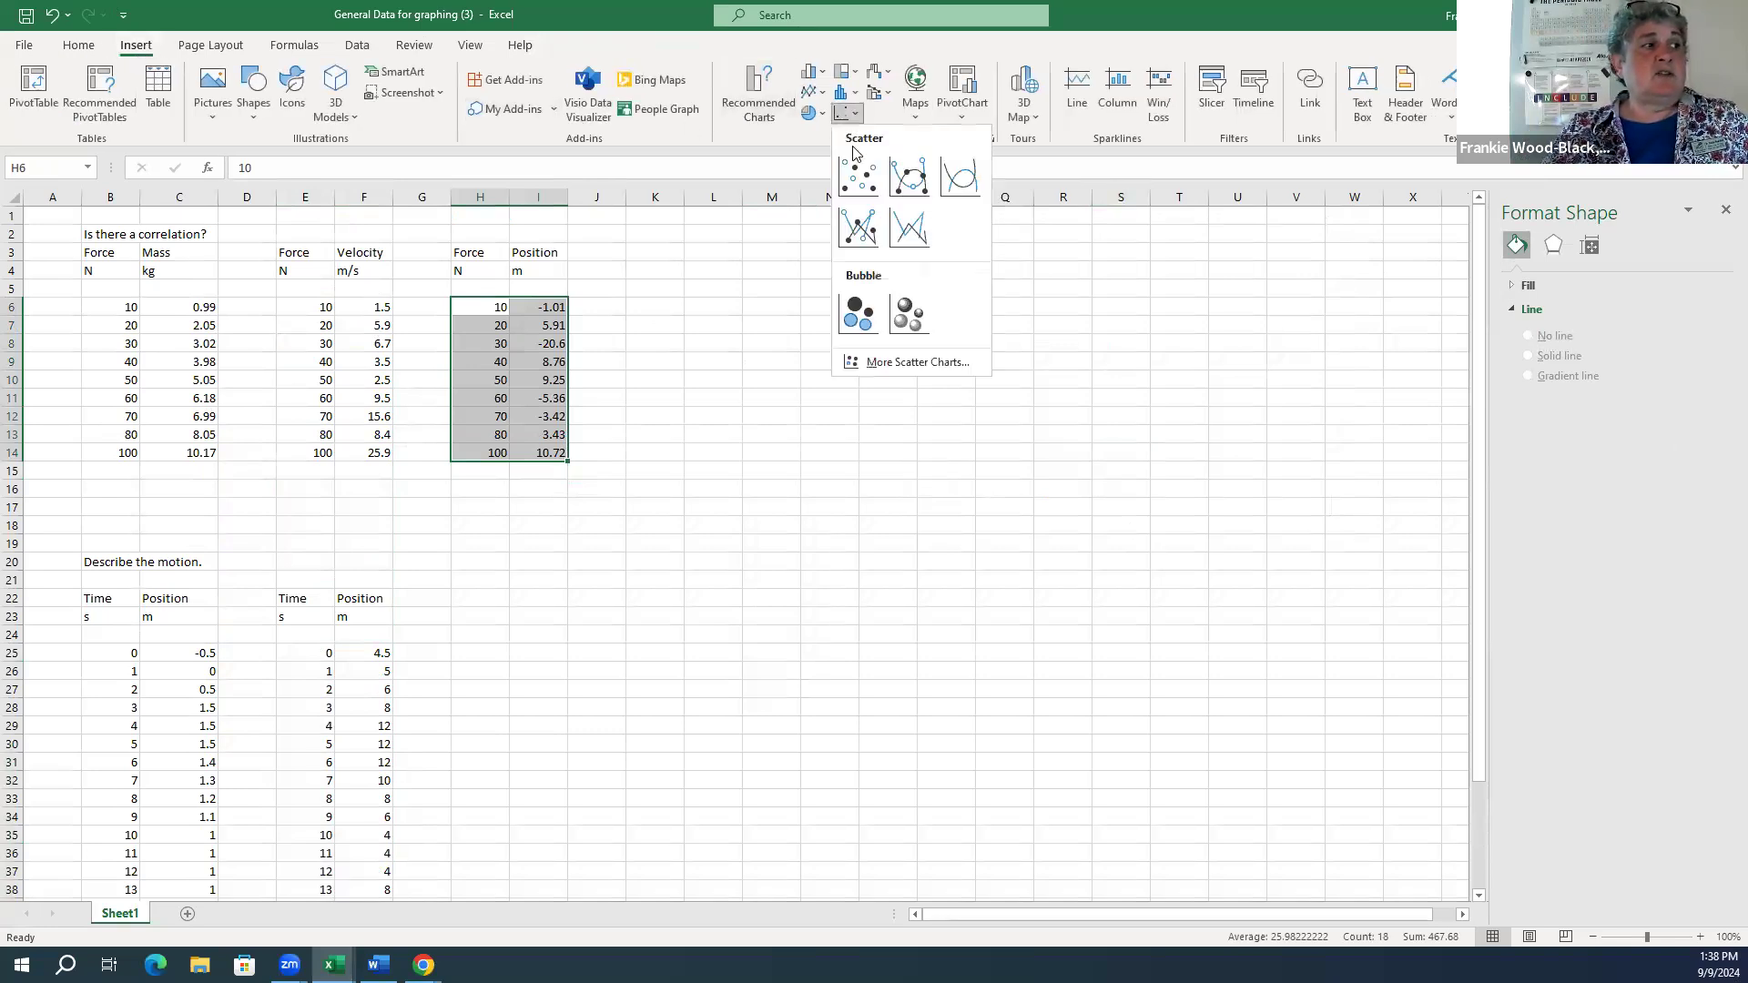
click(855, 185)
drag(878, 435, 1234, 294)
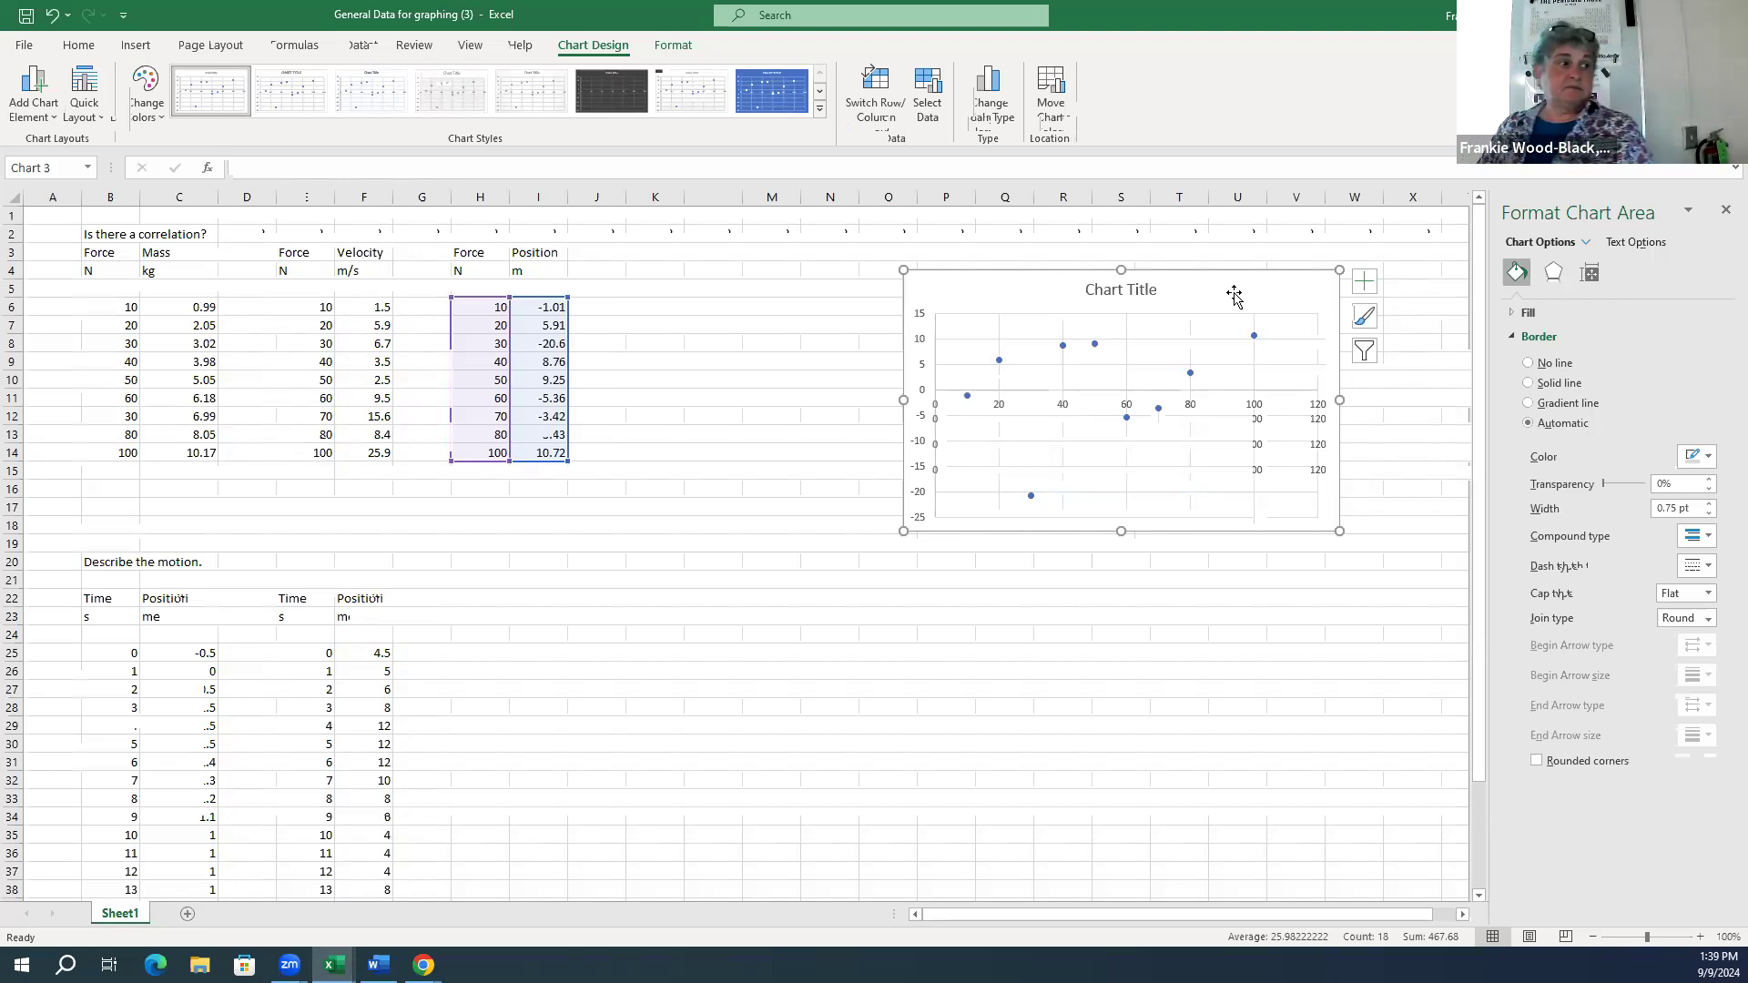
- Insert a scatter chart of the second Time–Position data set in E25:F45
click(560, 619)
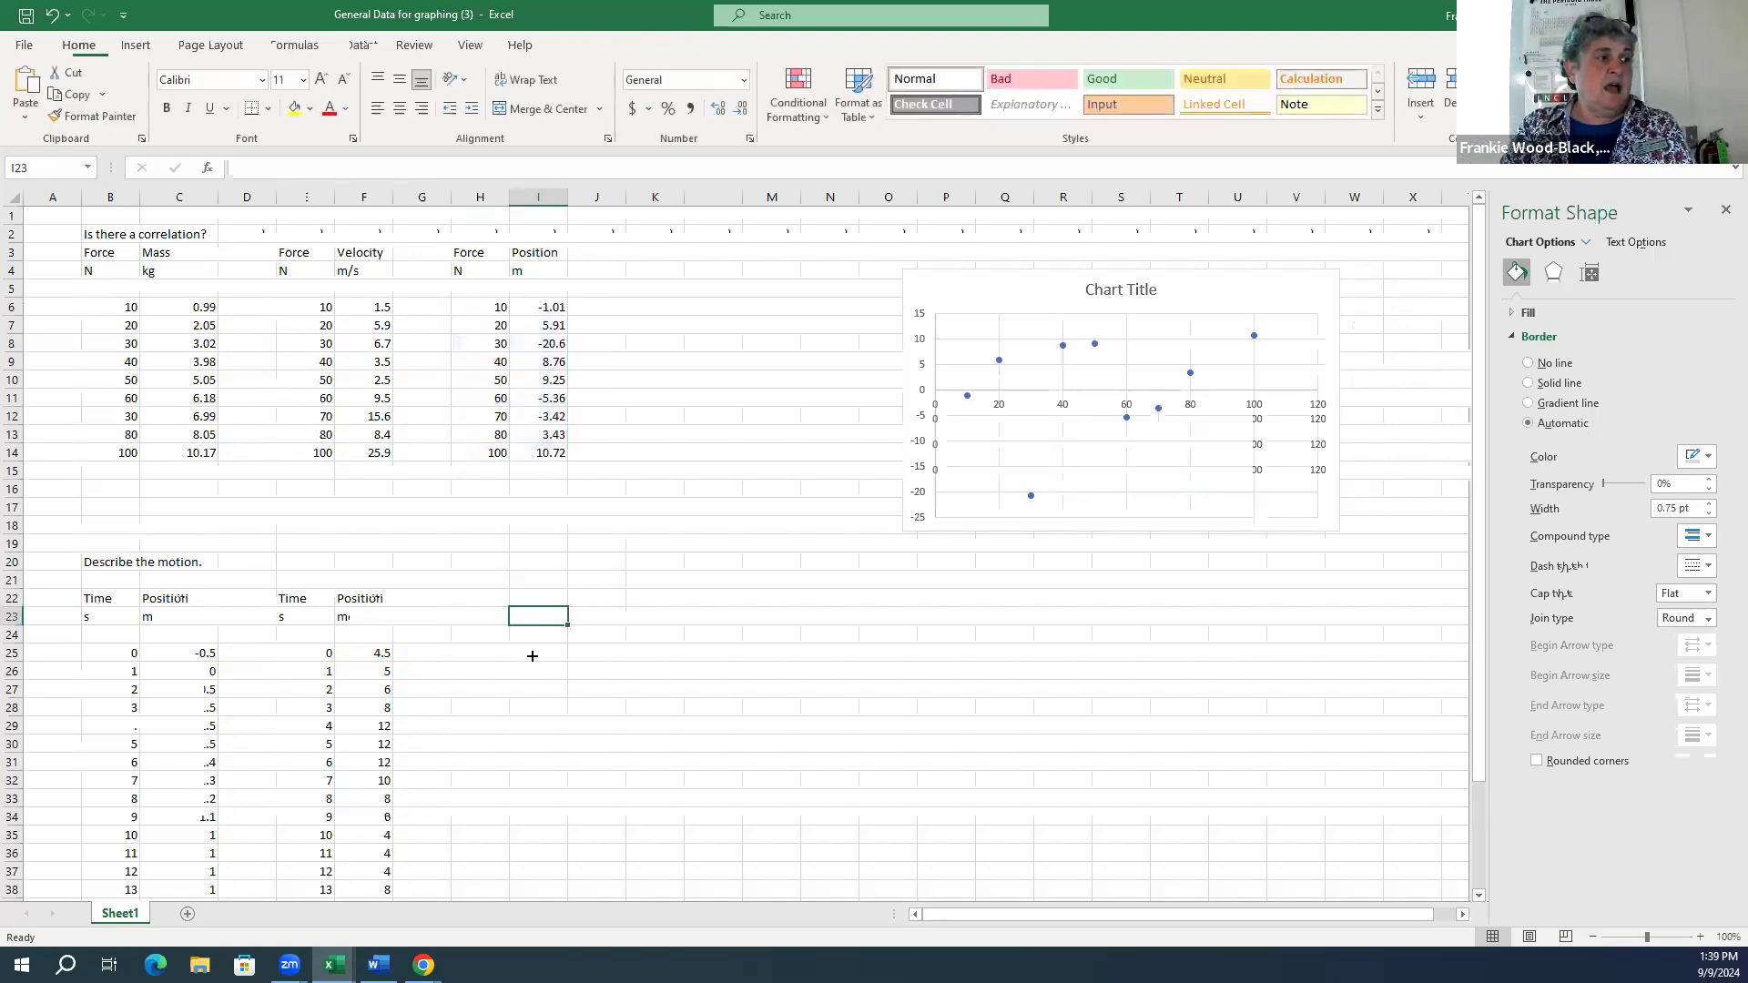
scroll(702, 682, down, 4)
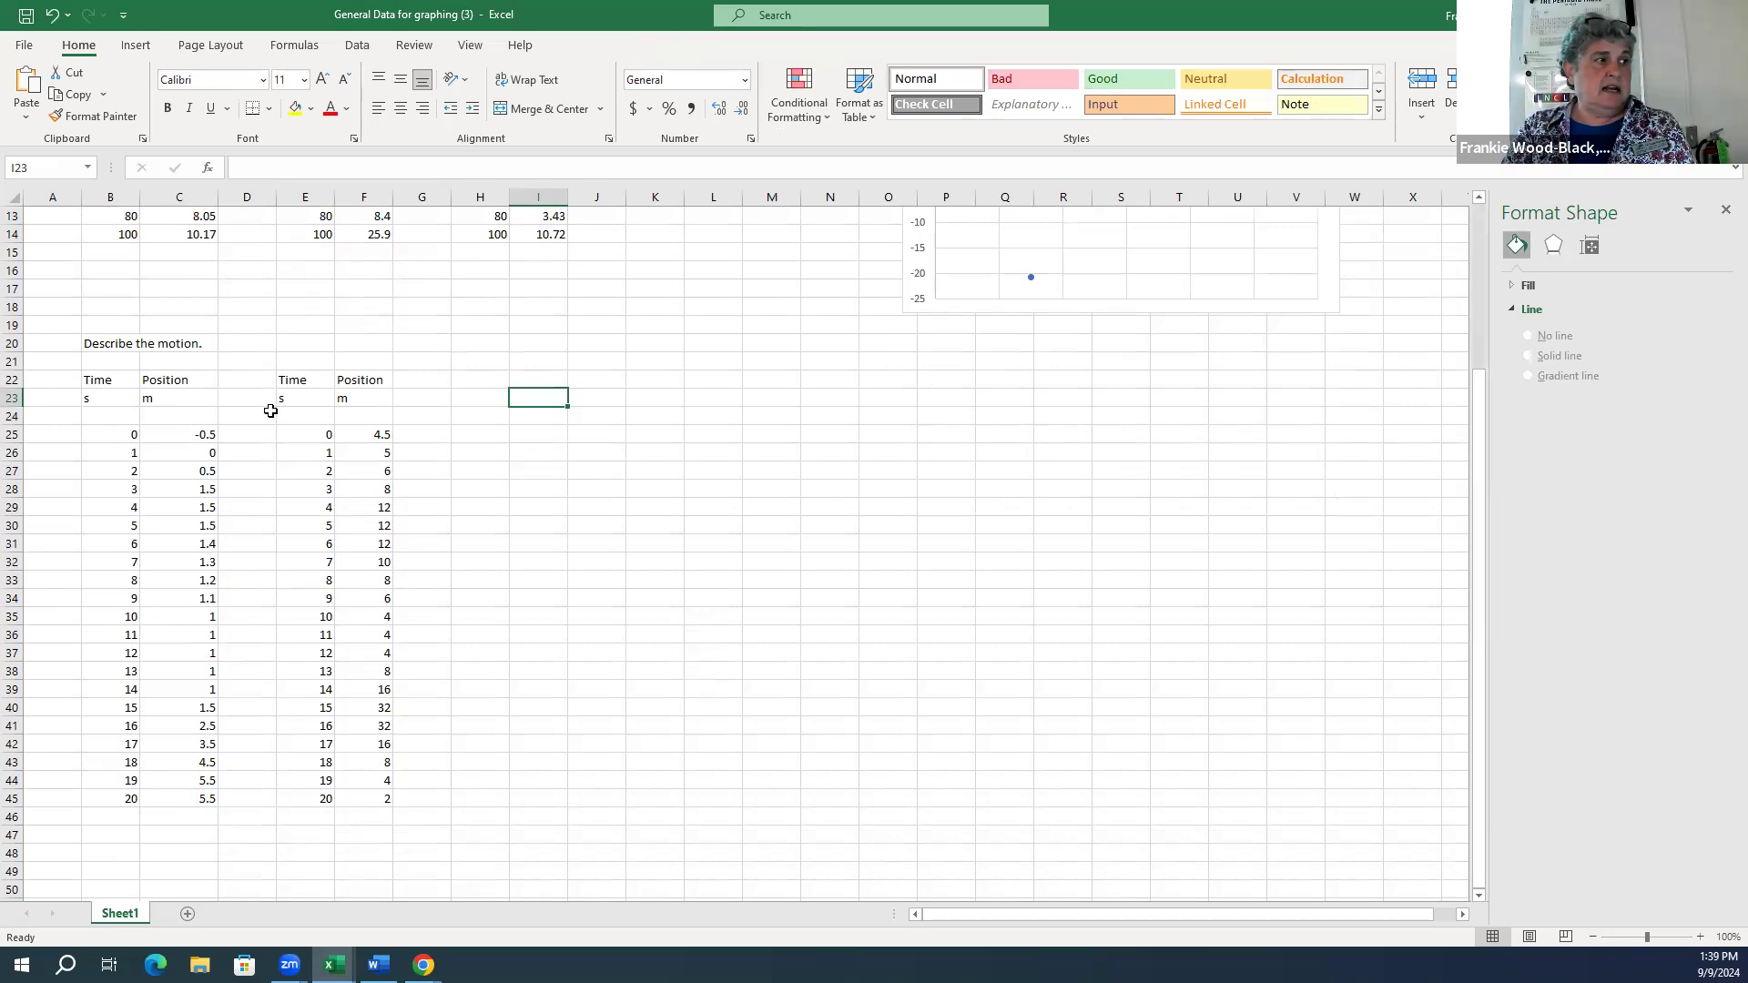
drag(270, 412, 370, 806)
click(446, 411)
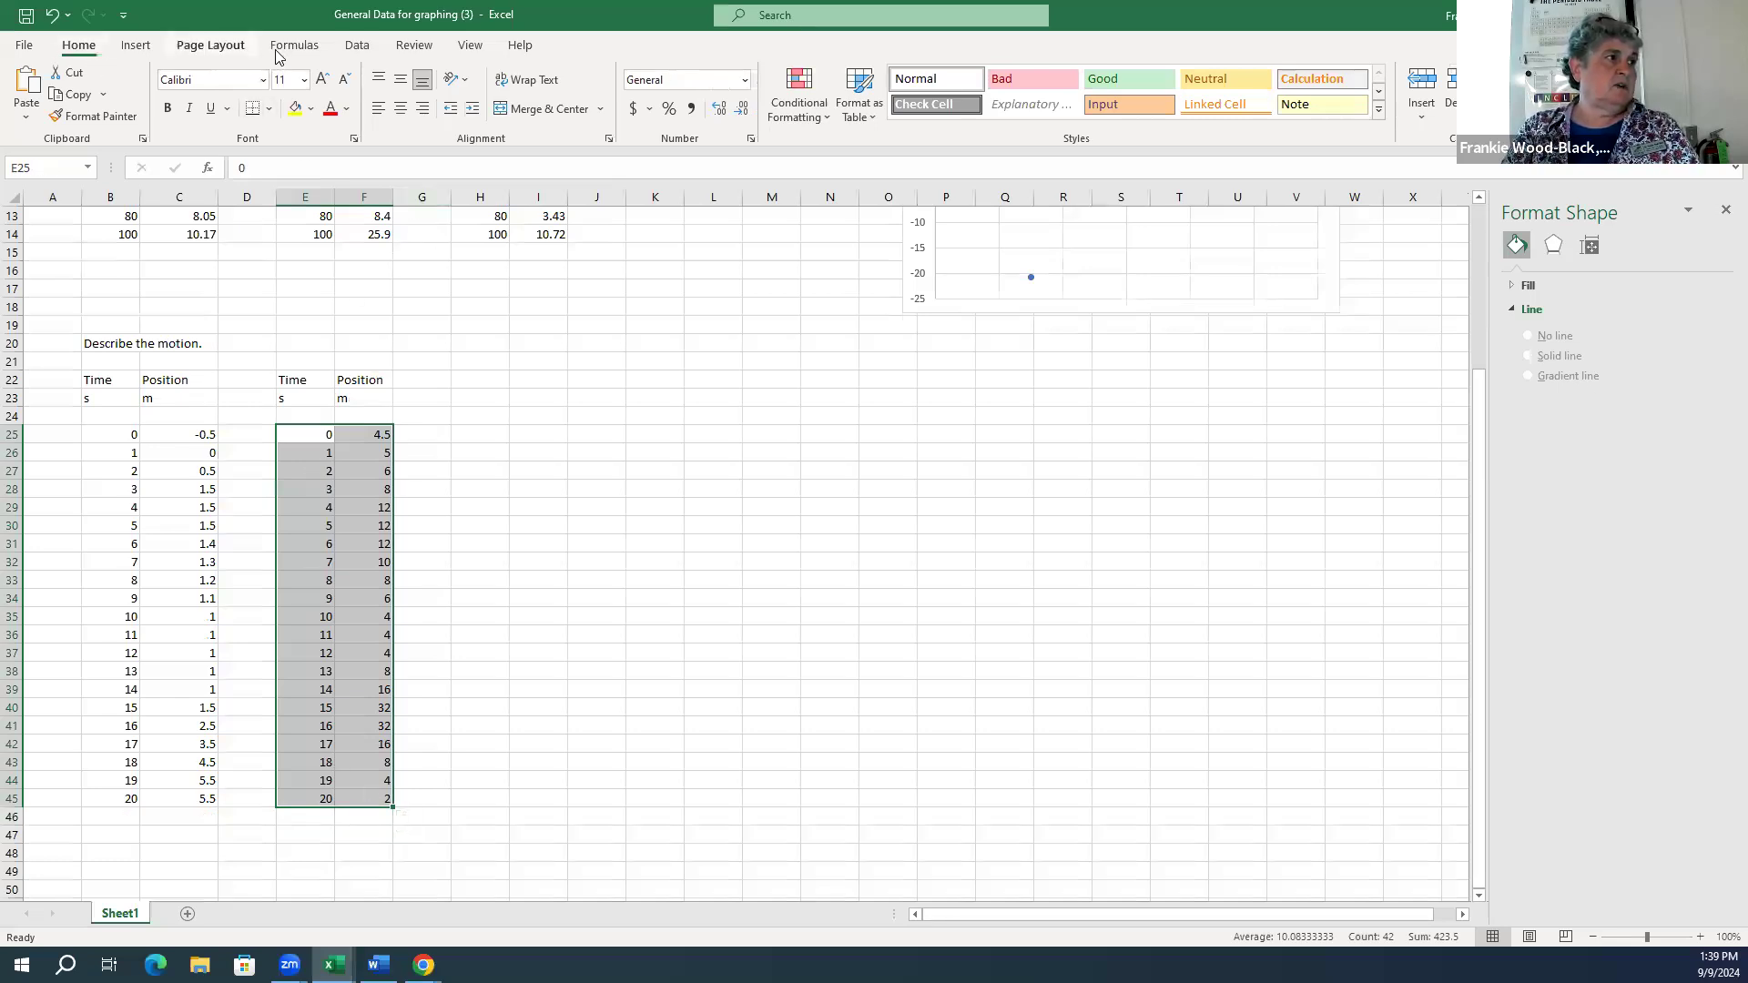
click(135, 45)
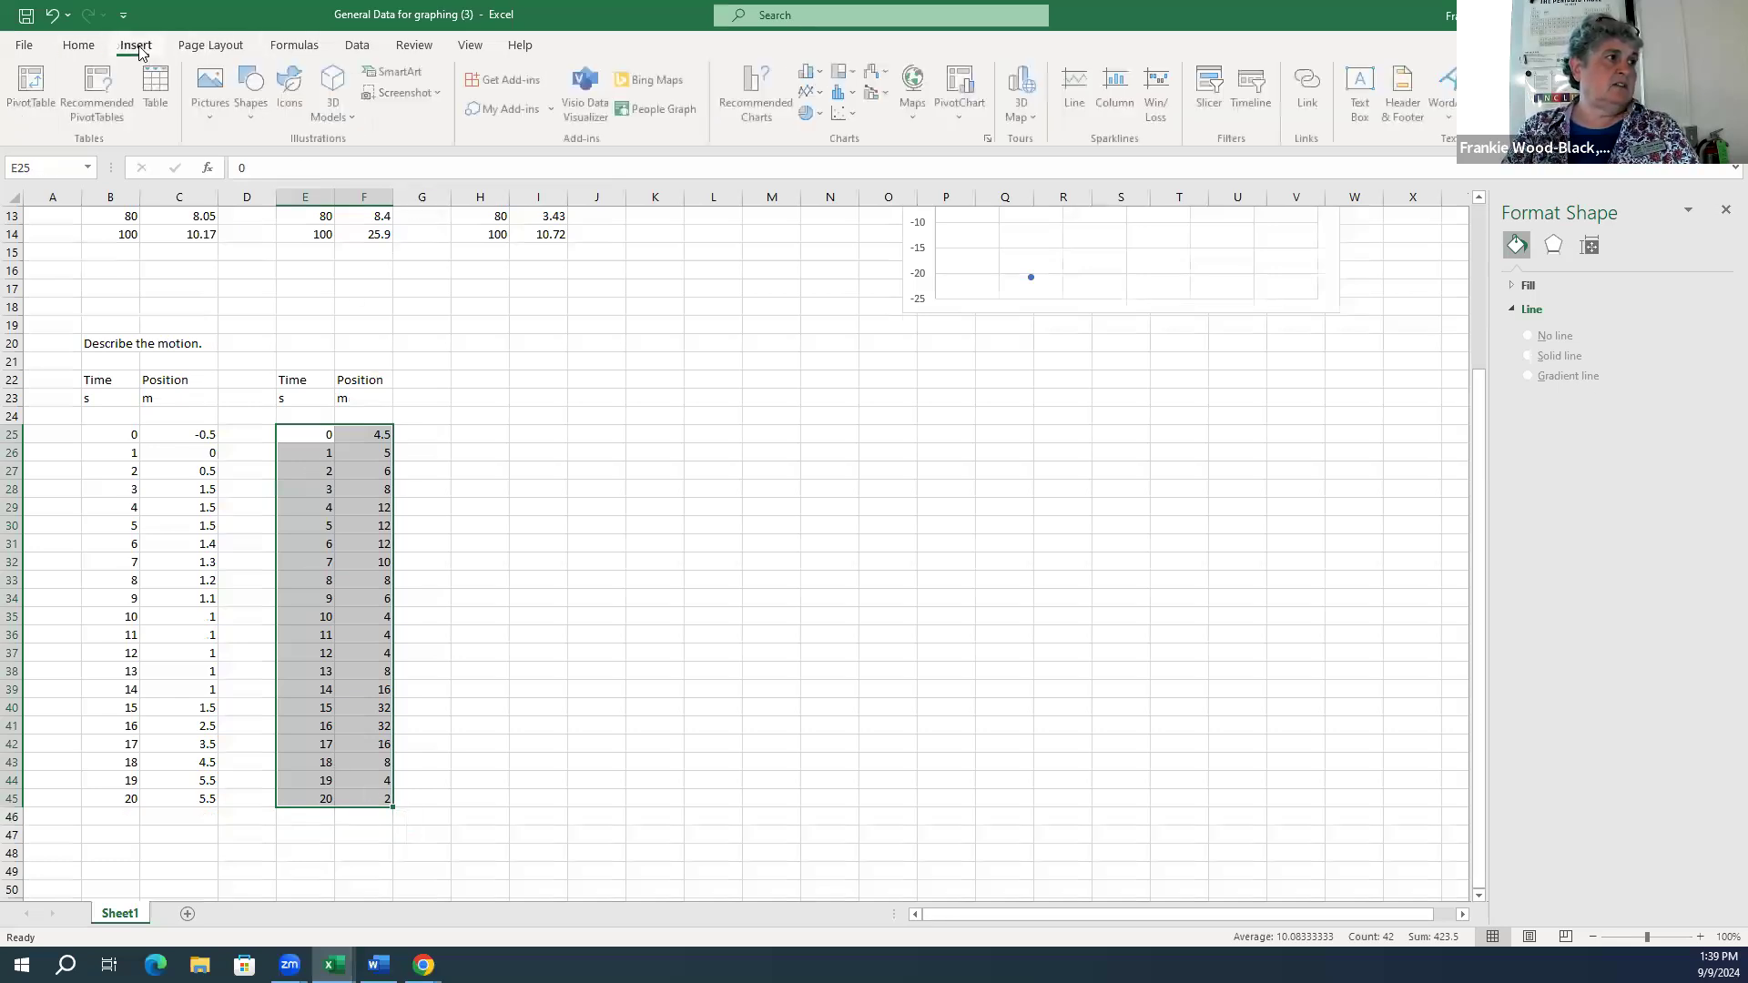
click(845, 113)
click(860, 175)
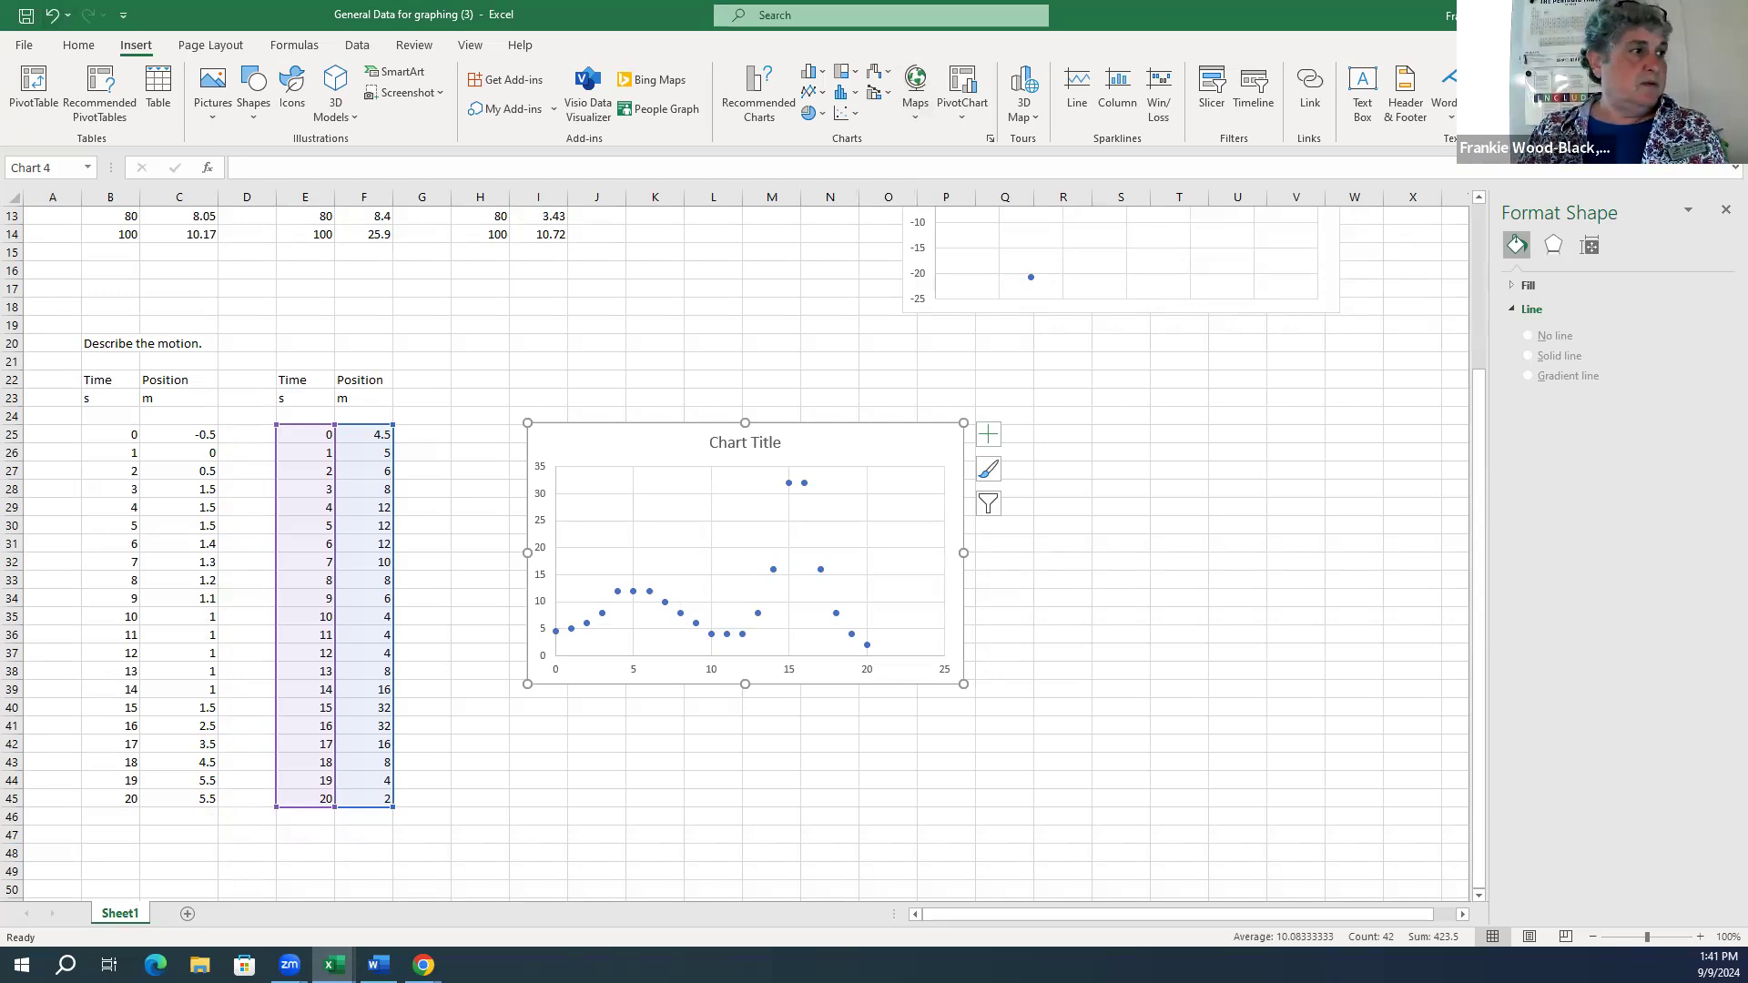
- Bring the Graphing Data Set for Posting (3) workbook to the front in Excel
key(alt+Tab)
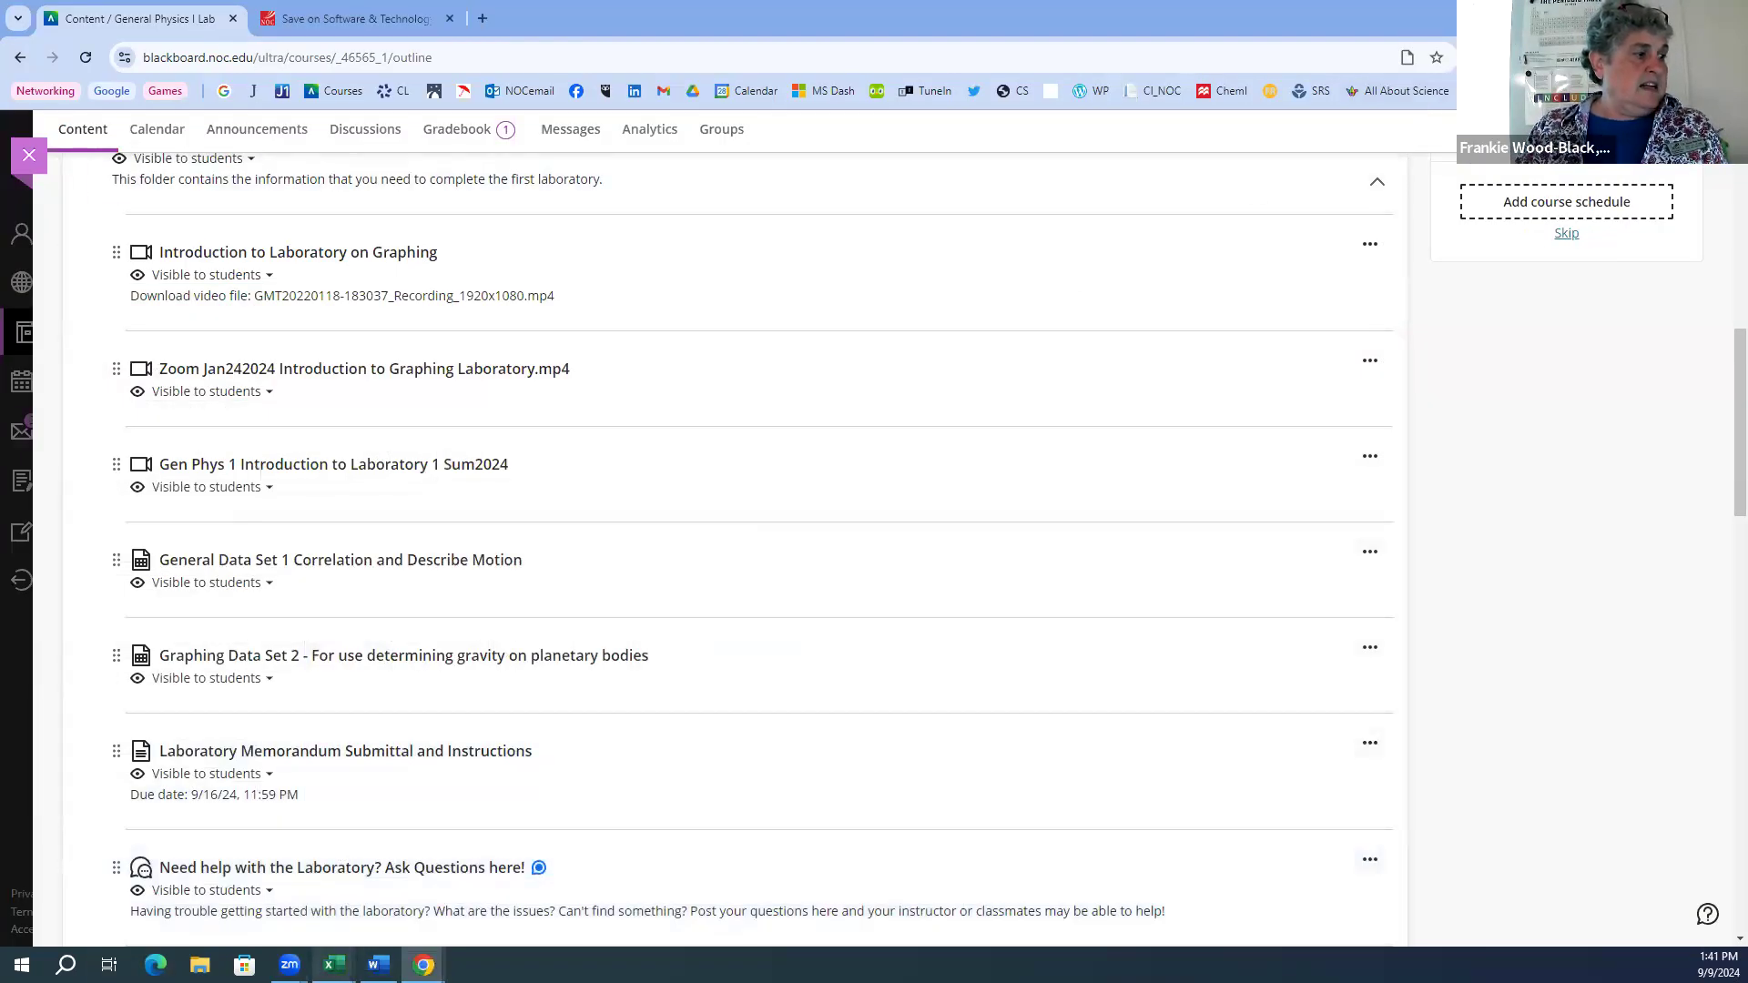
mouse_move(334, 963)
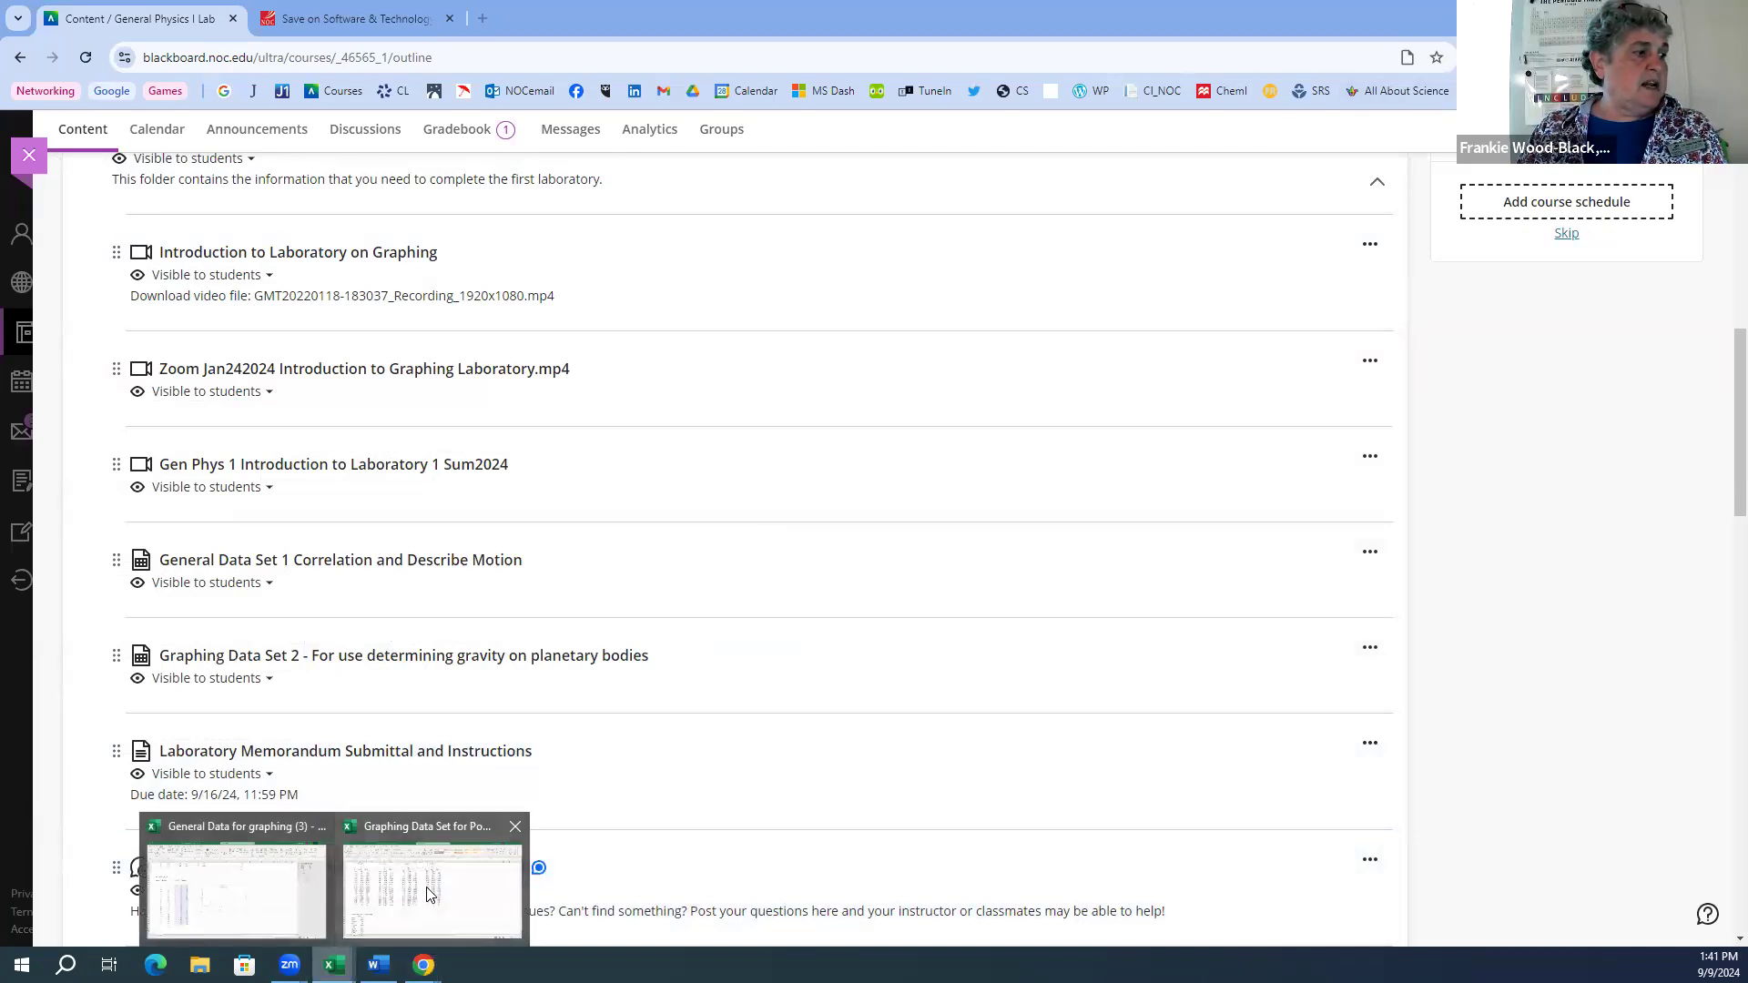
click(421, 890)
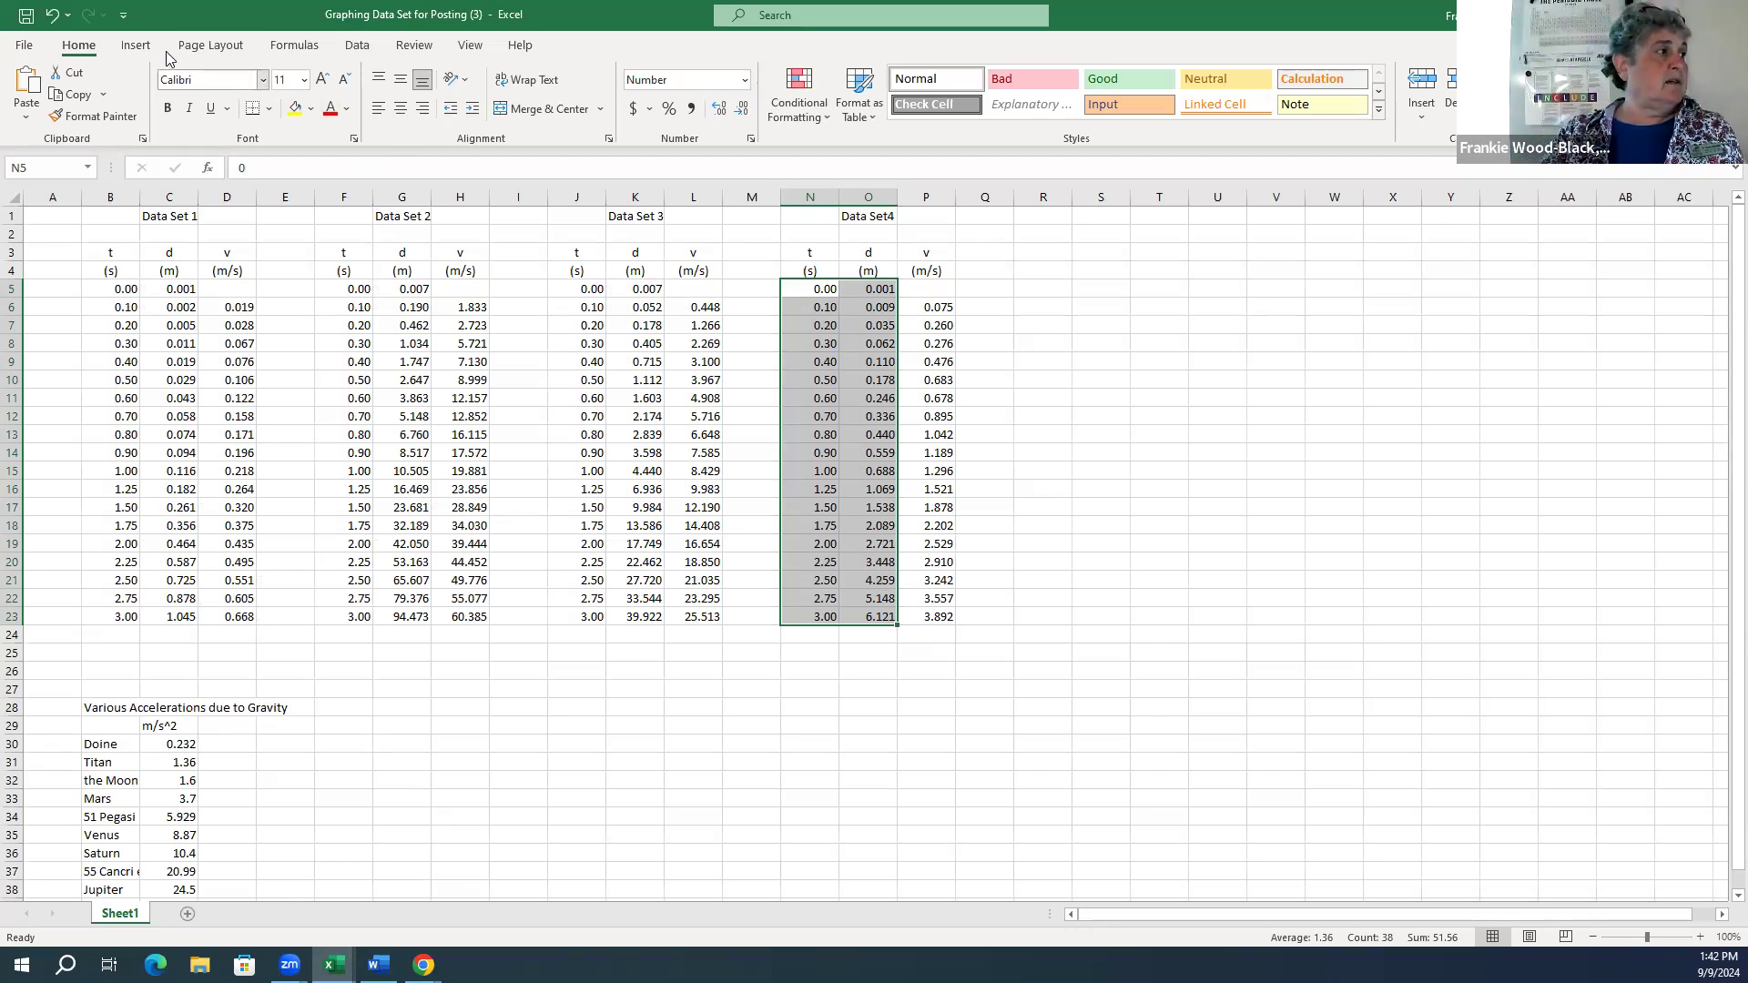
- Insert a plain scatter chart of Data Set4 and place it beside the data
click(136, 47)
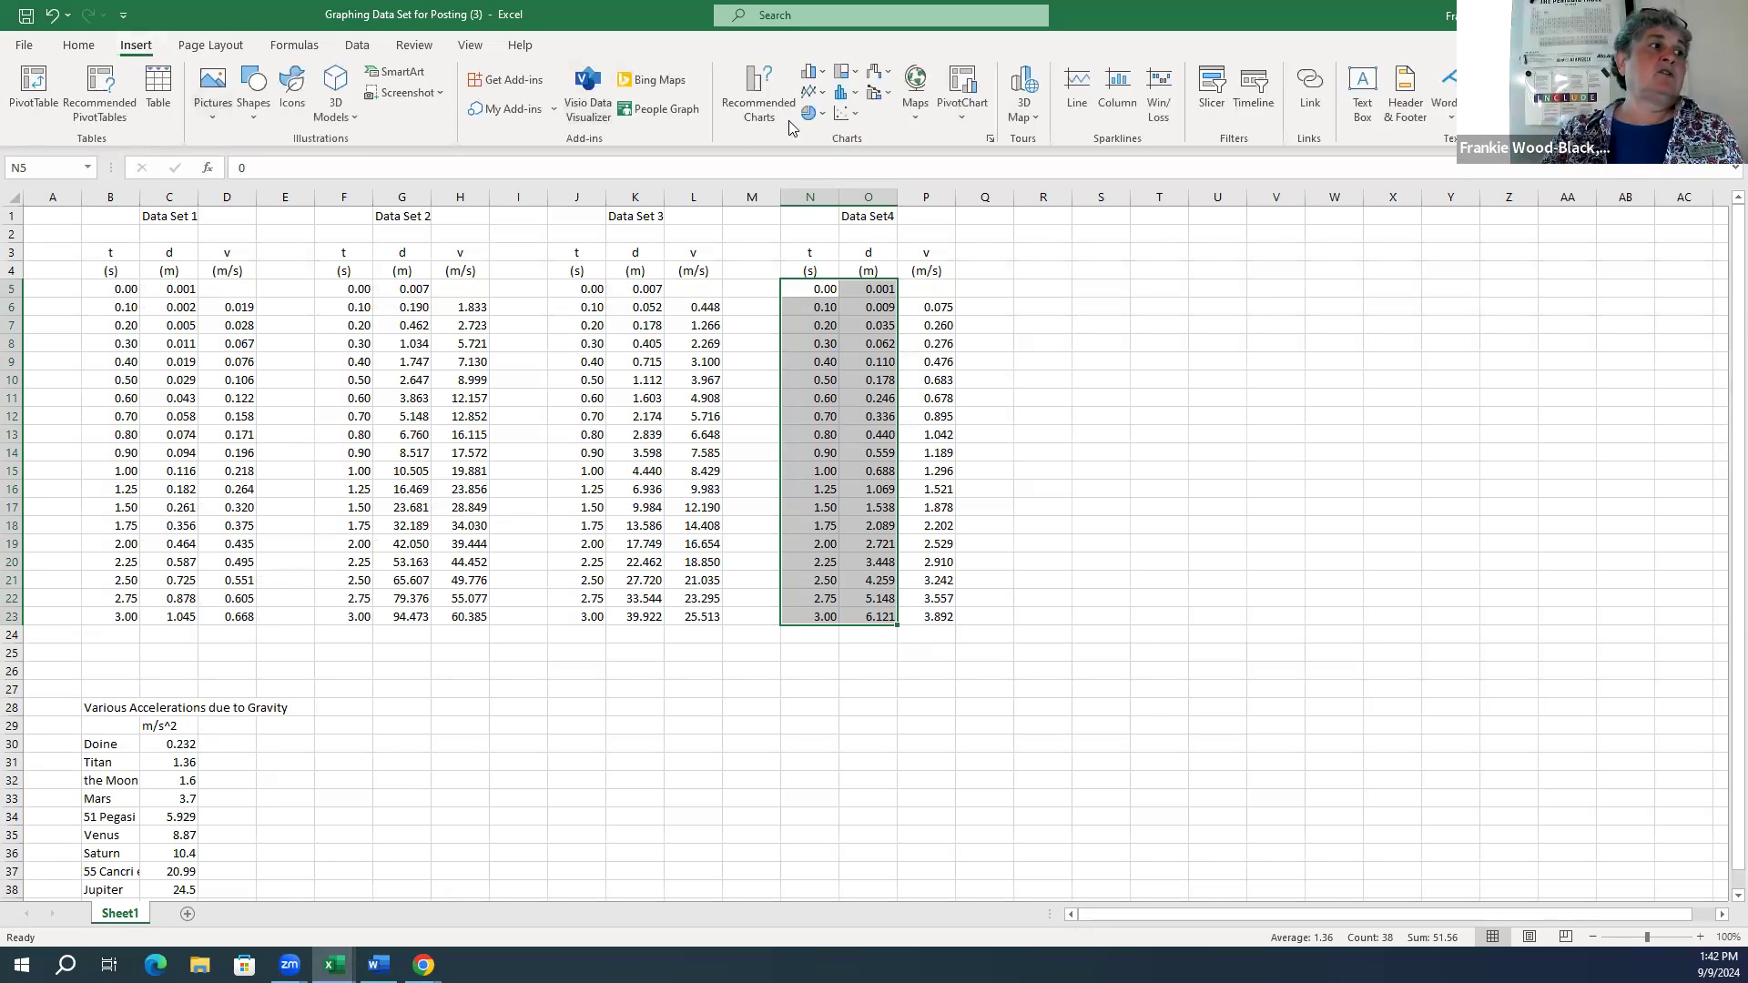
click(845, 112)
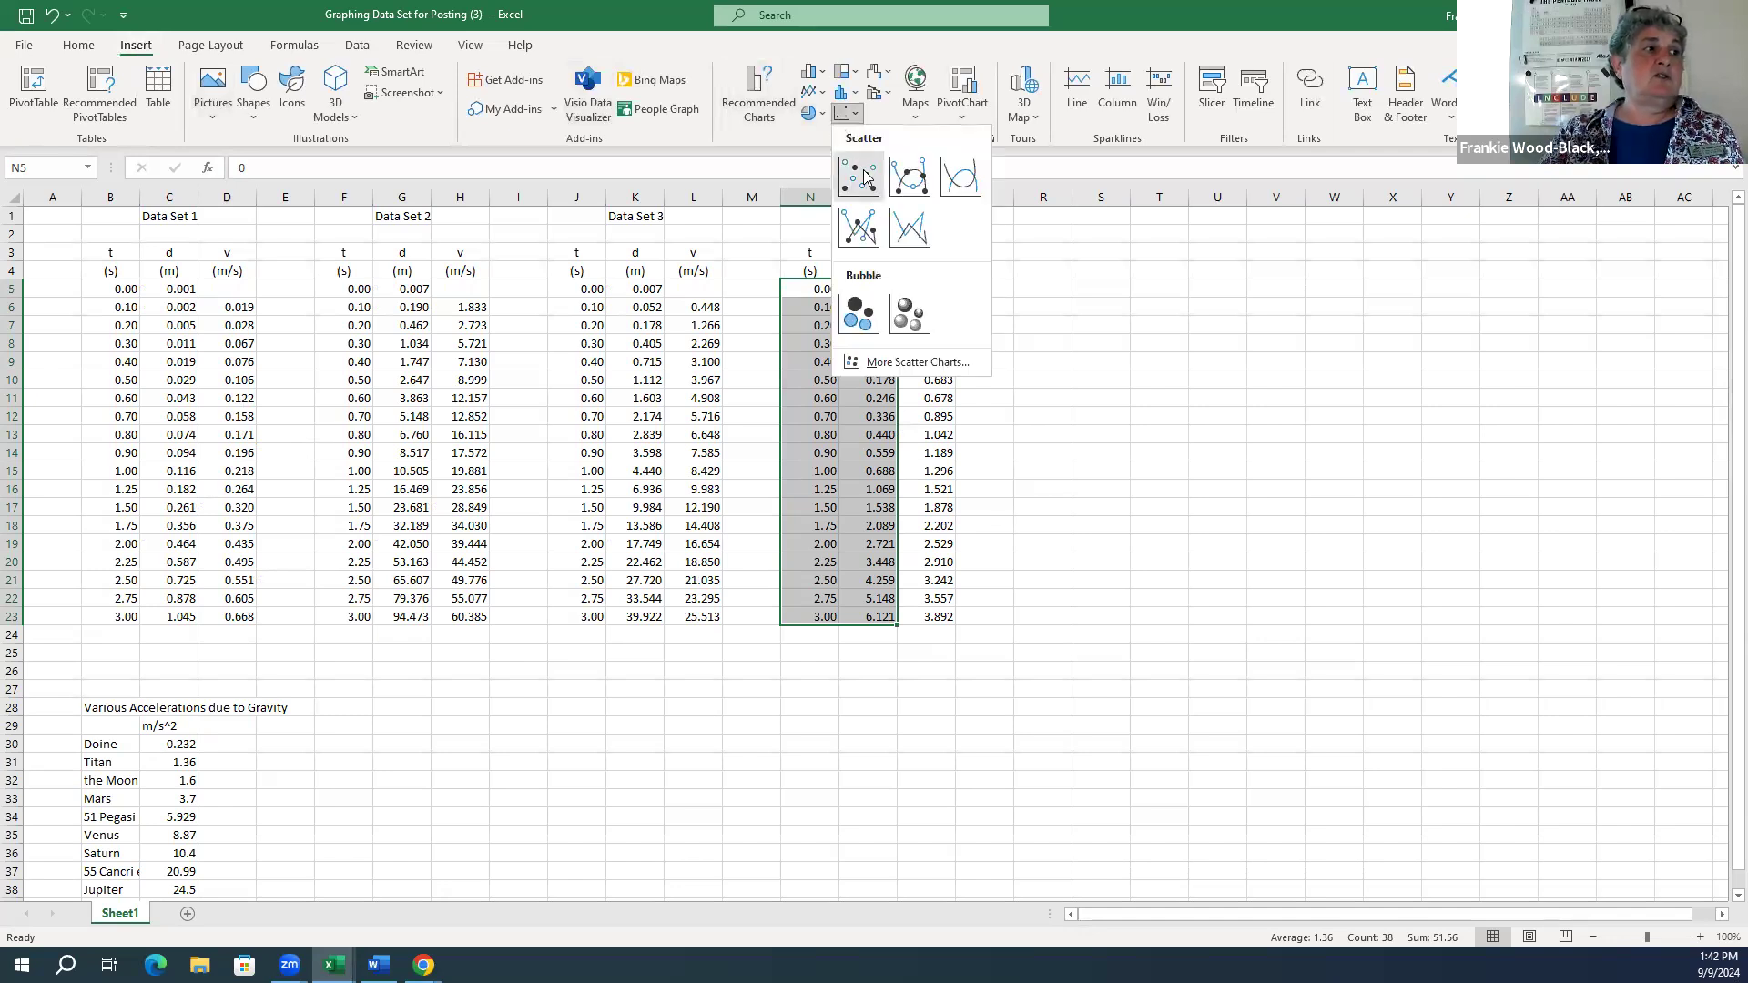
click(858, 175)
drag(1002, 433, 1426, 328)
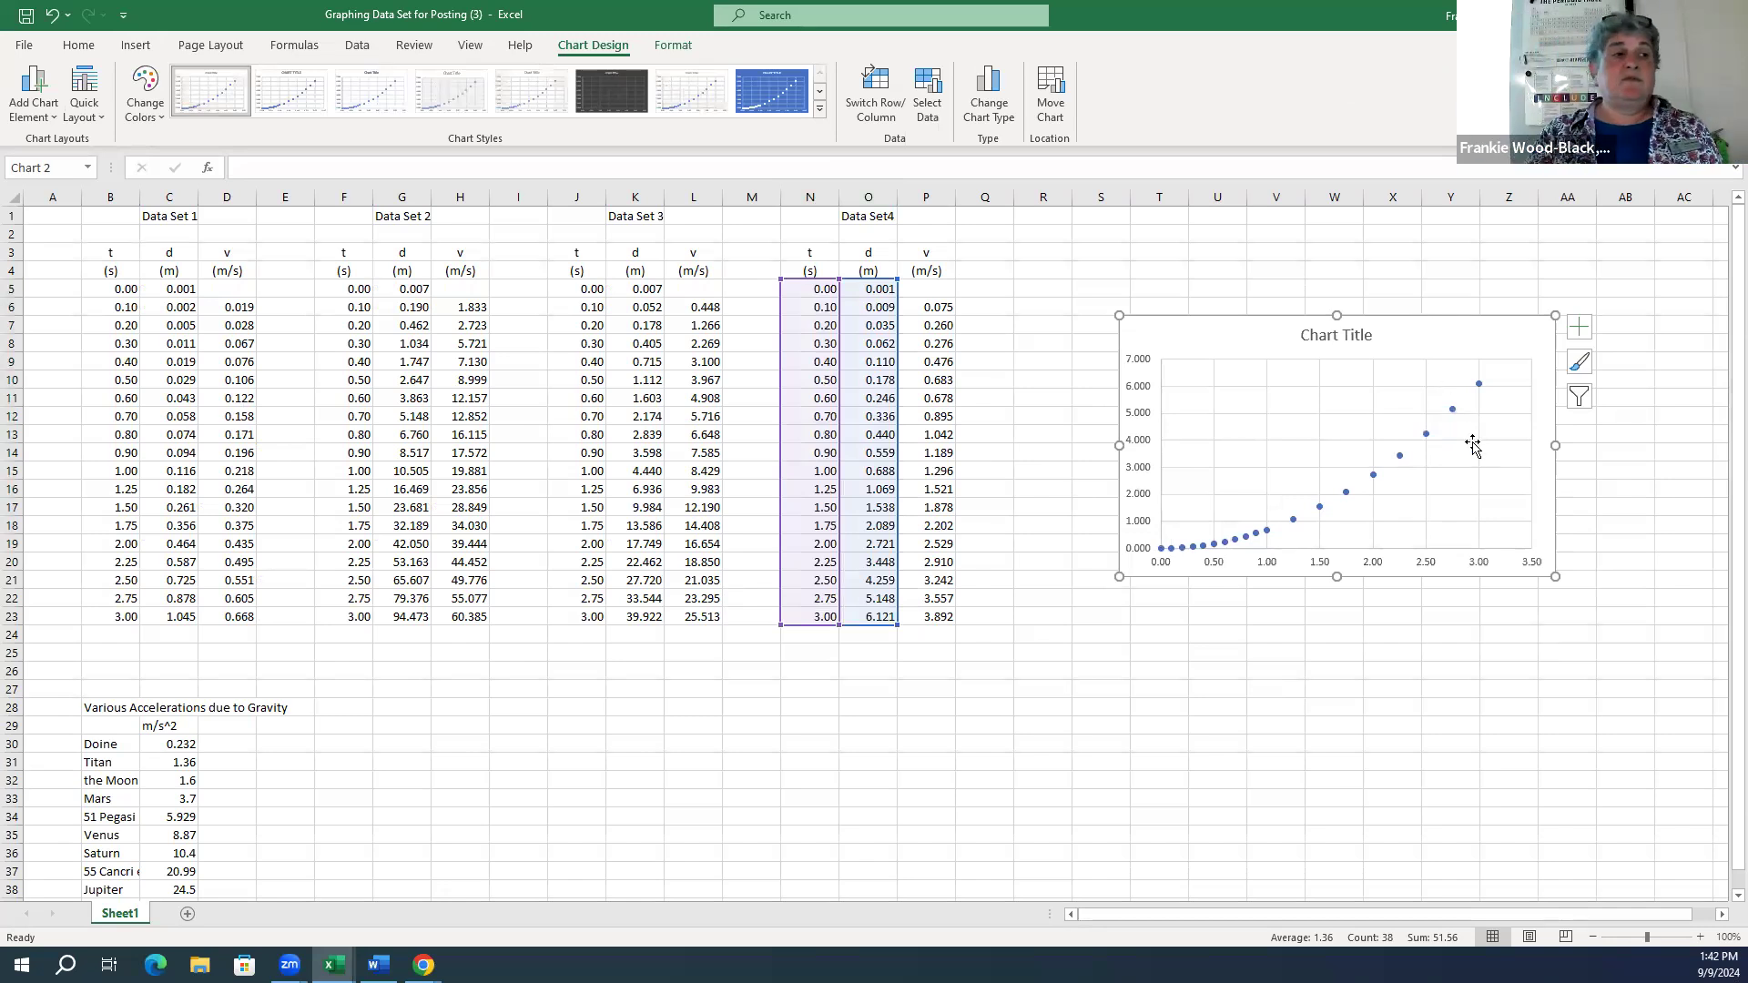
- Add an order-2 polynomial trendline with its equation, y = 0.6782x² + 0.0057x + 0.002, displayed
right_click(1400, 464)
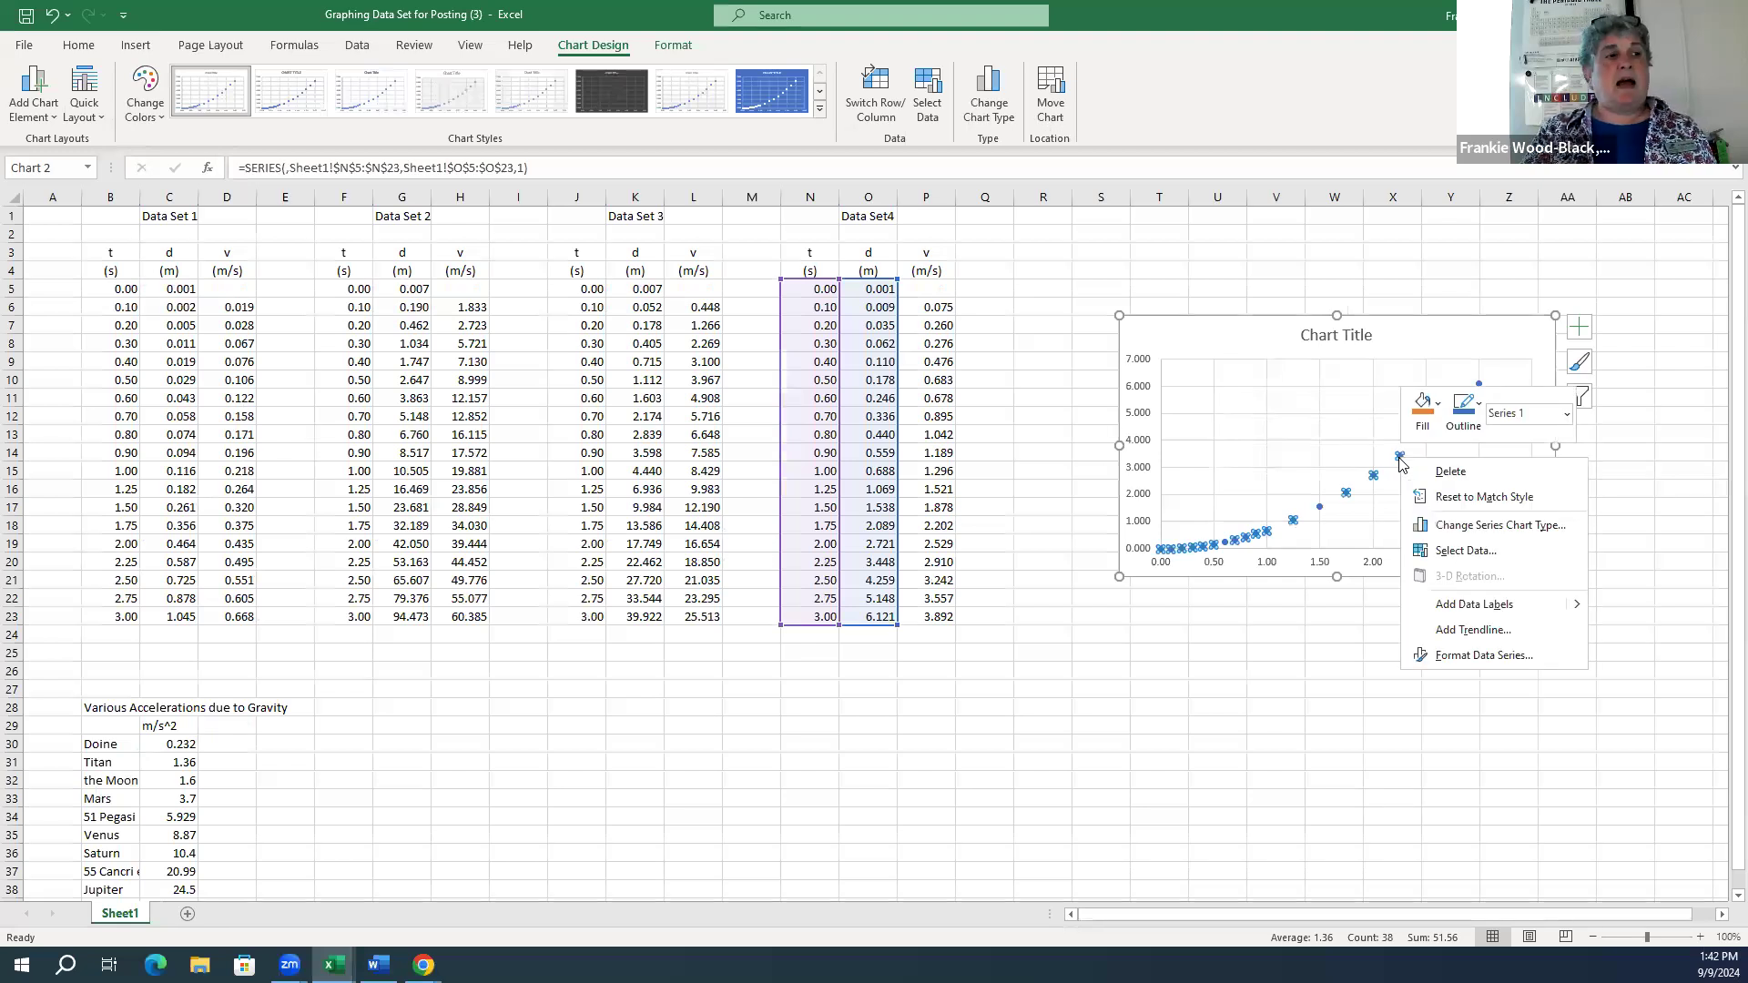
click(1454, 630)
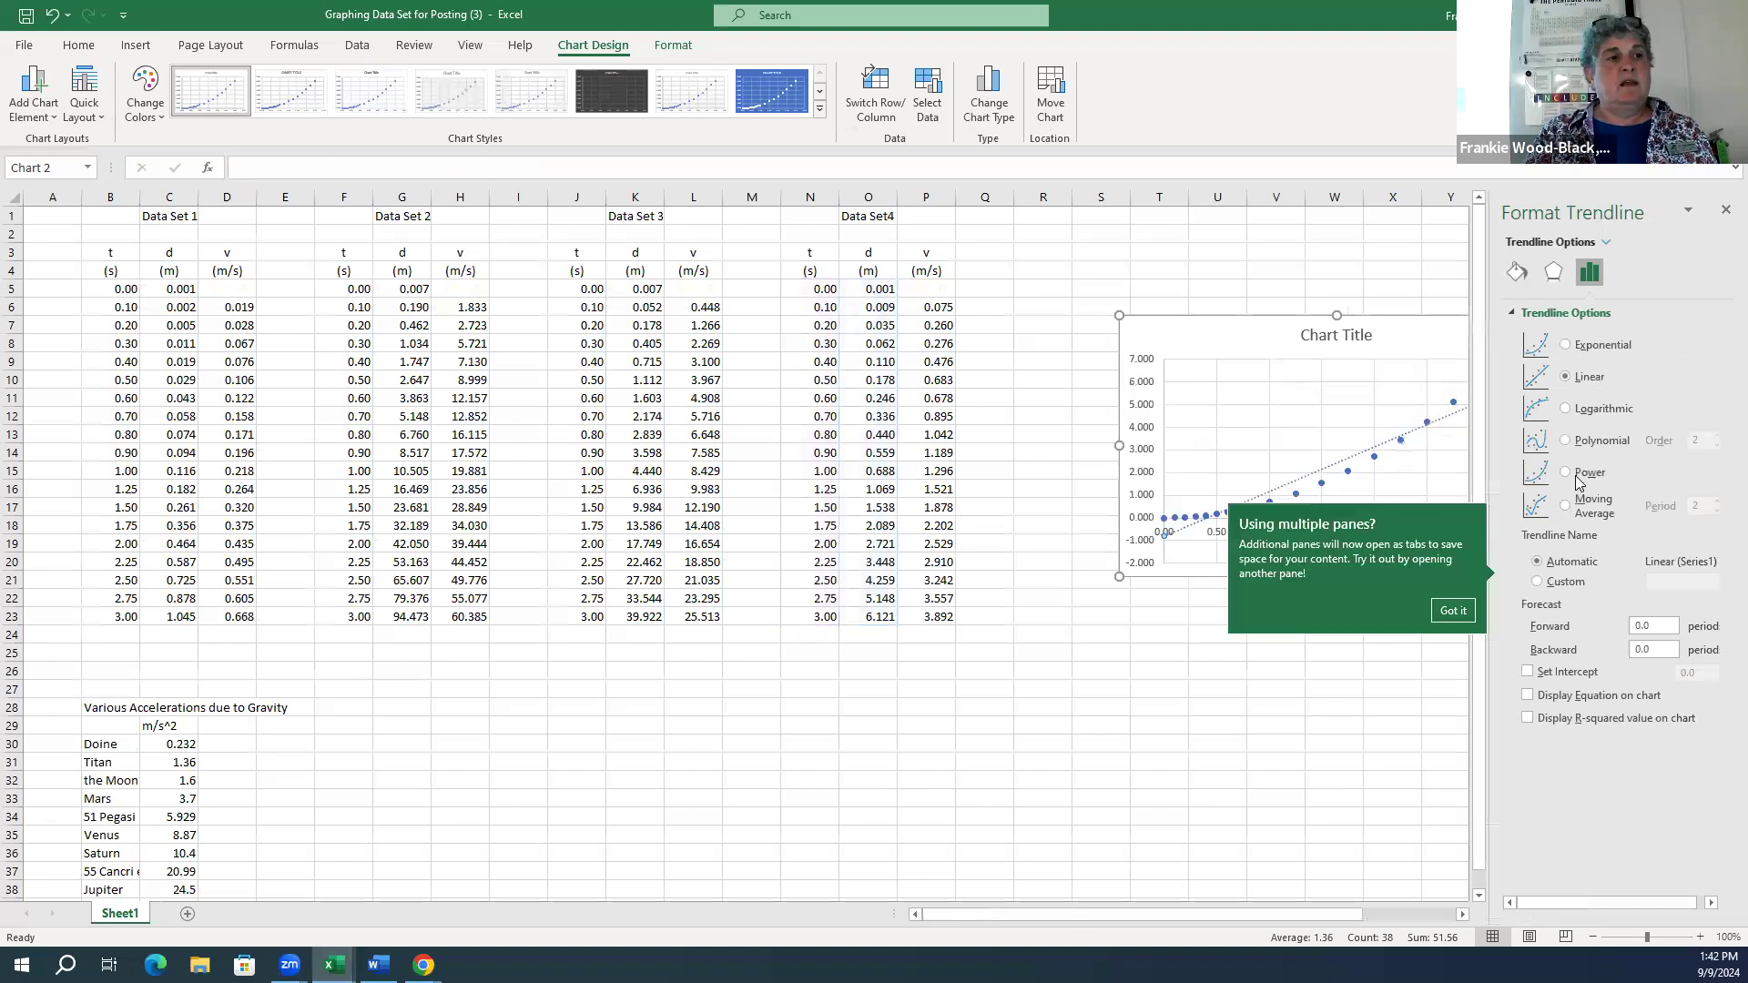
click(1595, 444)
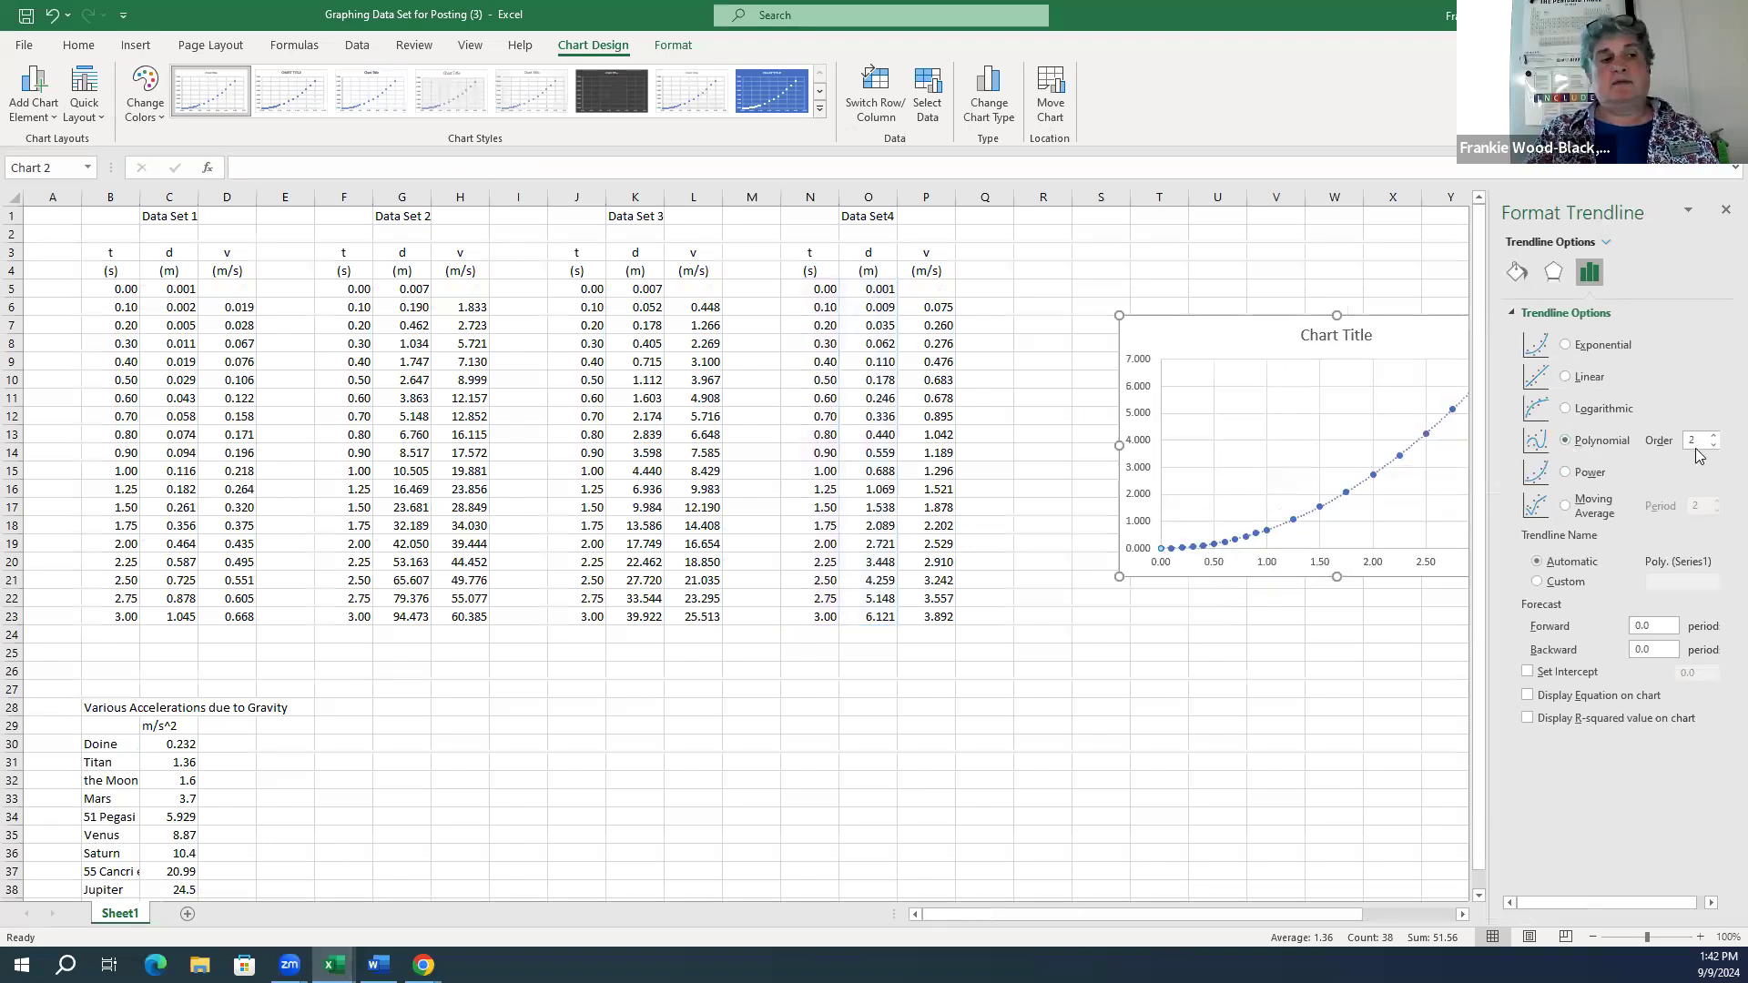
click(1529, 695)
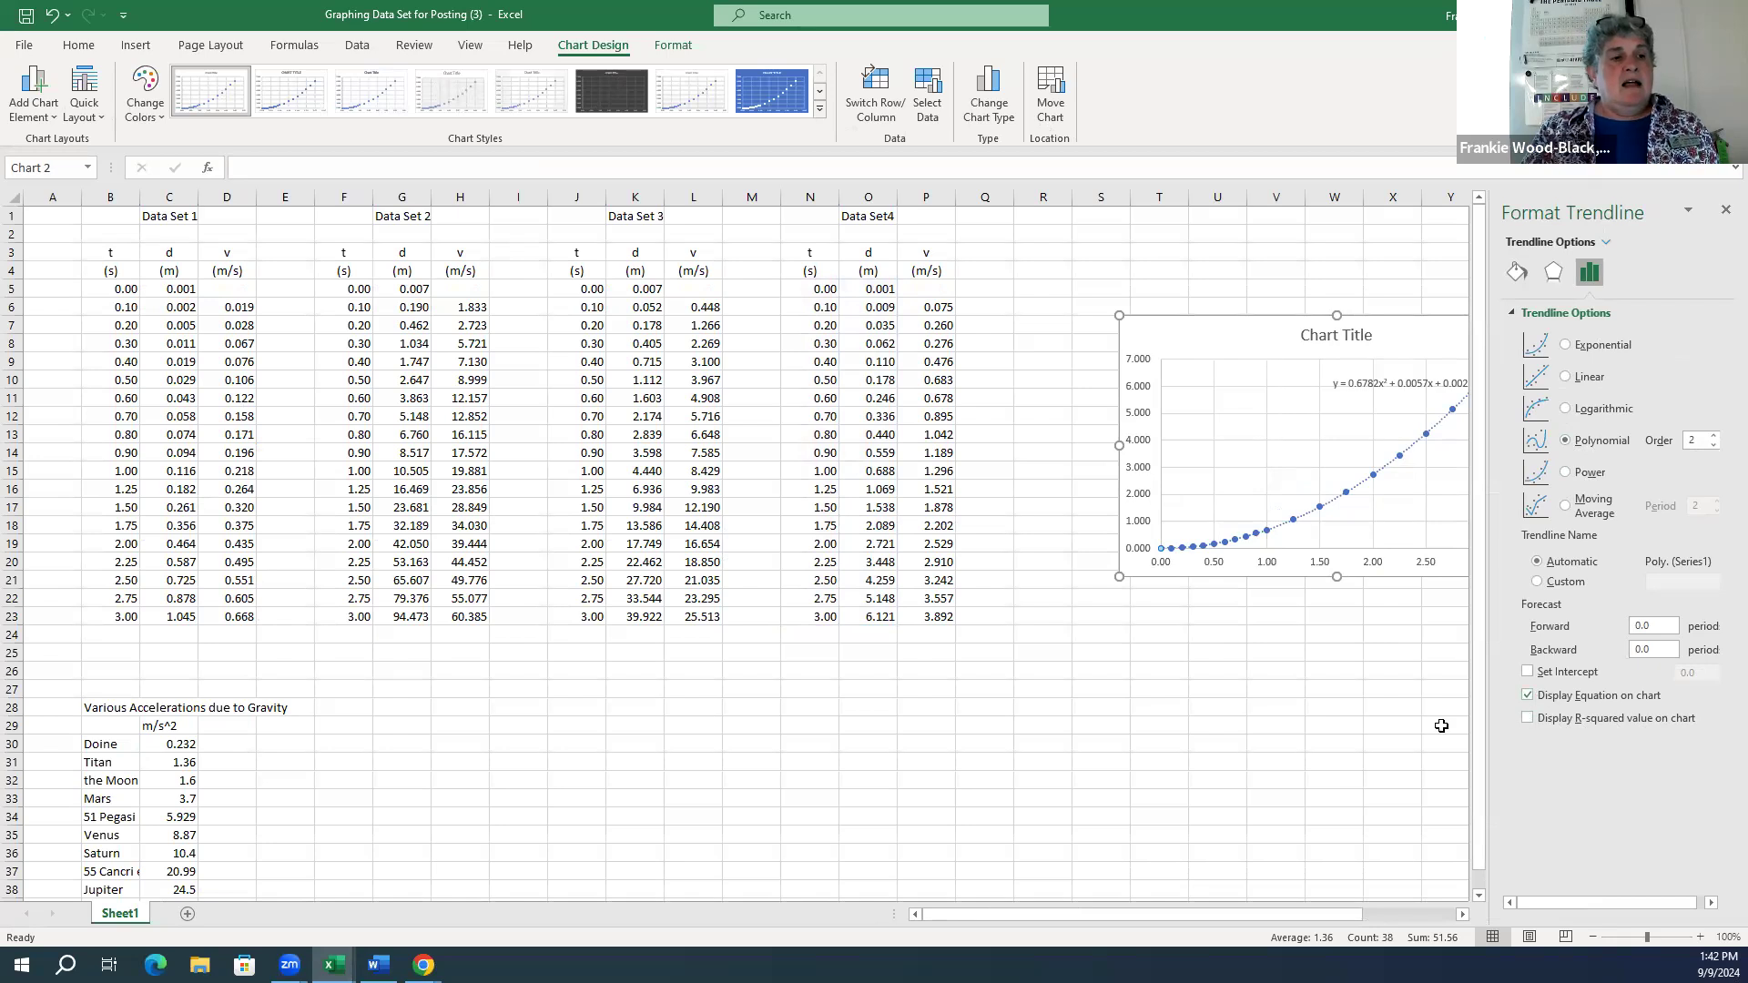
click(1387, 722)
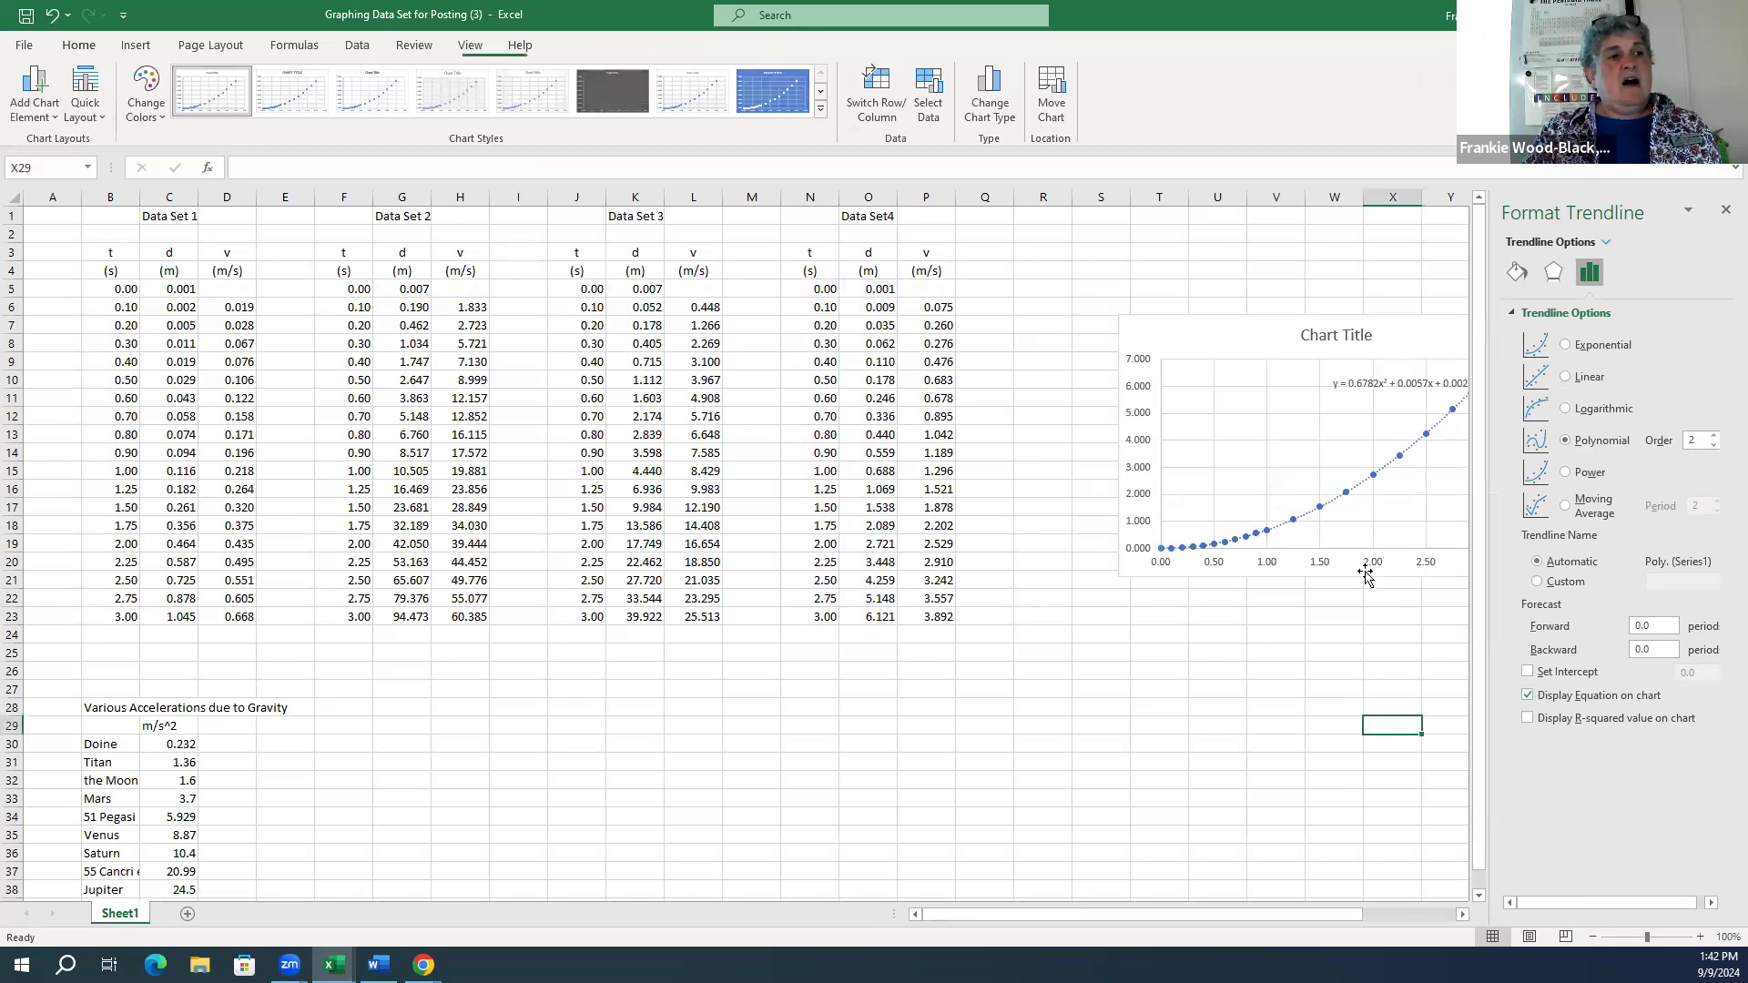
click(1353, 415)
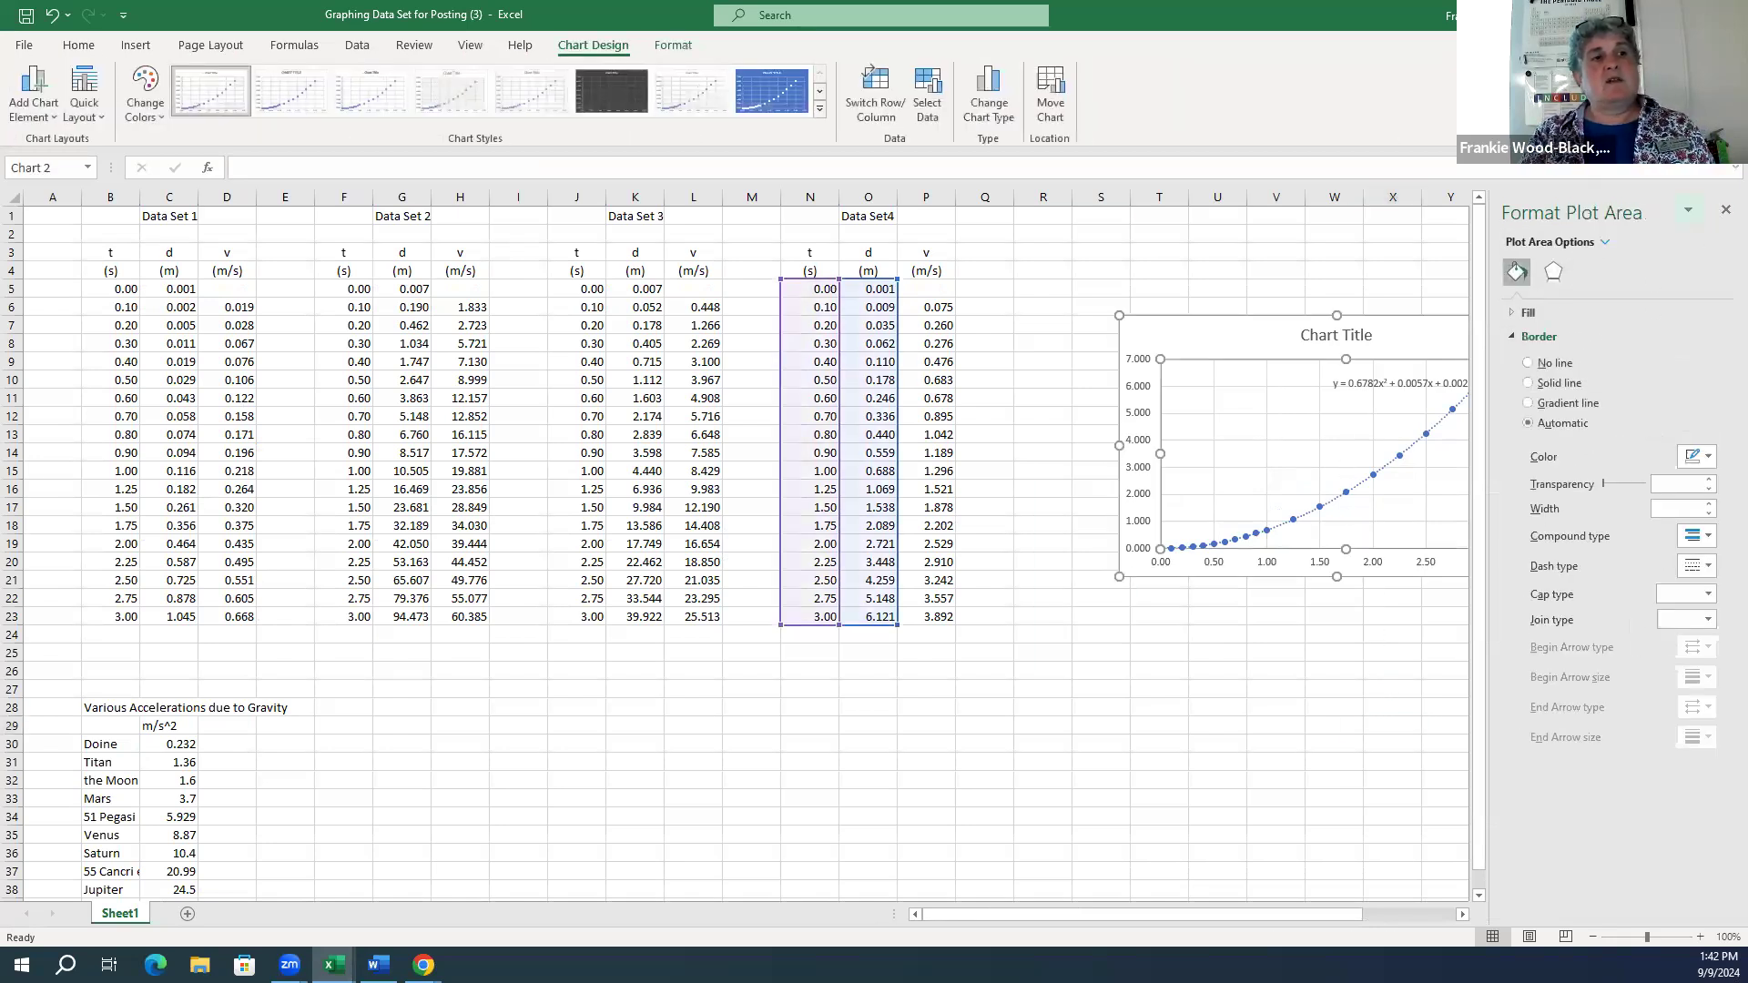
click(1723, 213)
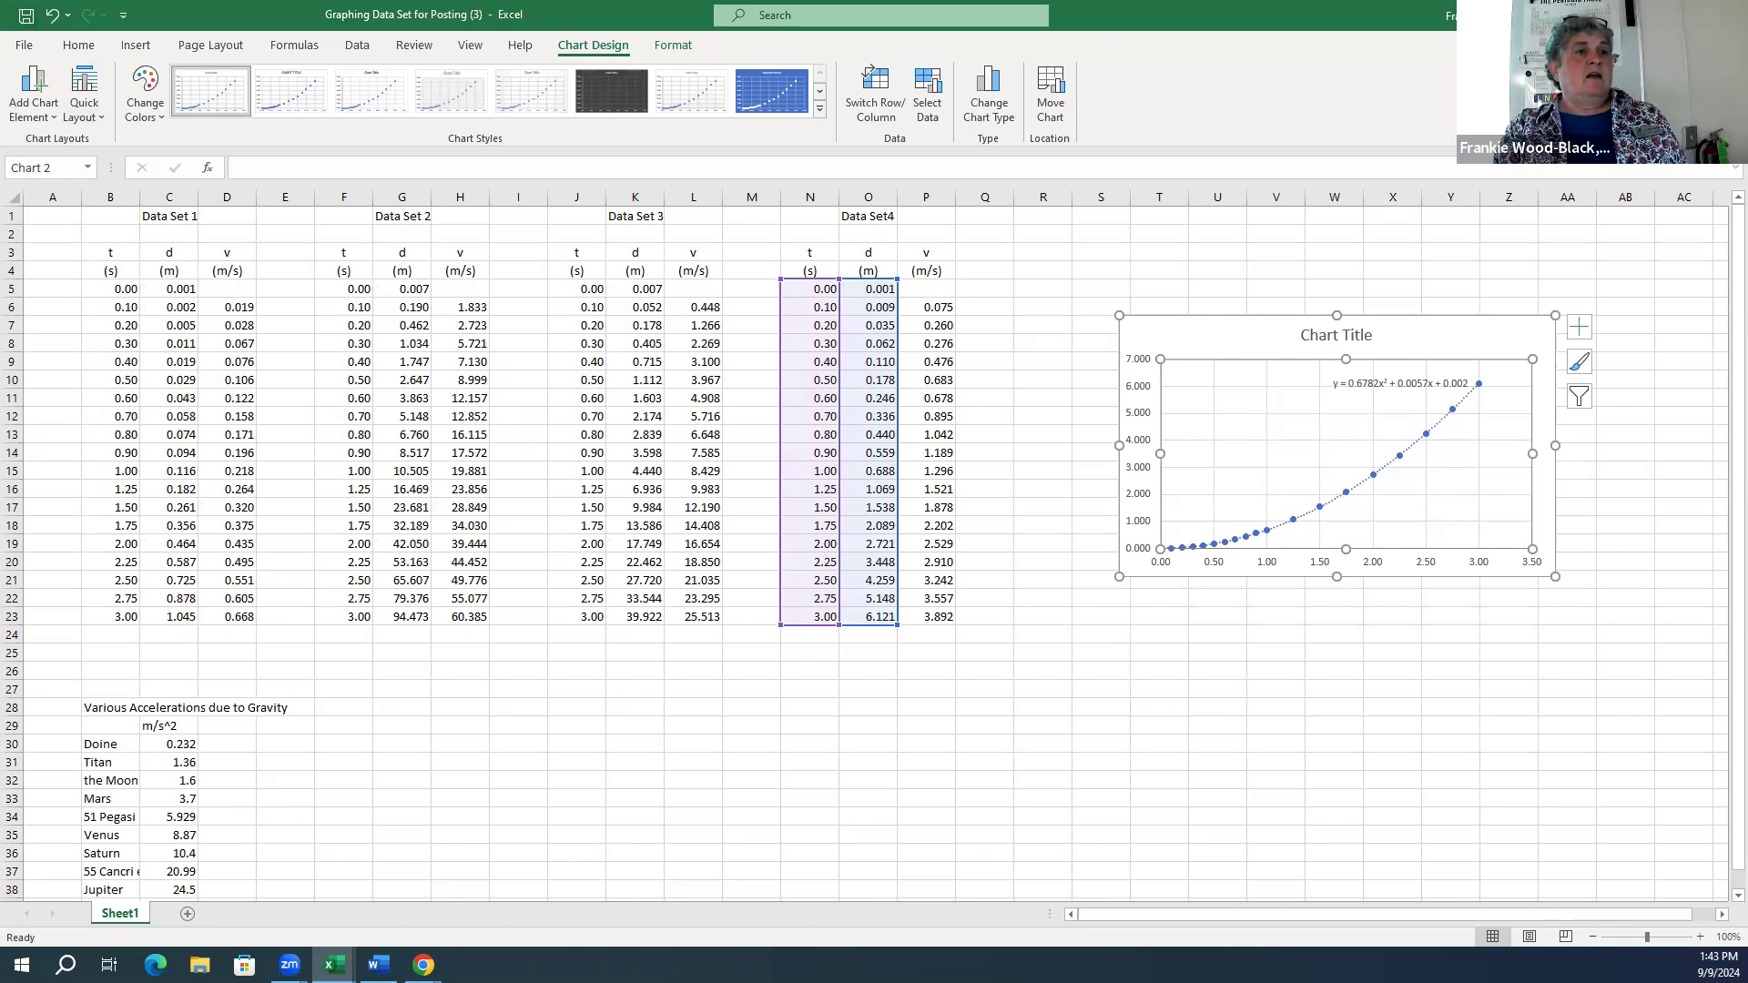
- Open the Video Analysis Tool from Blackboard's Learning Resources > Laboratory Resources folder
key(alt+Tab)
scroll(302, 491, down, 8)
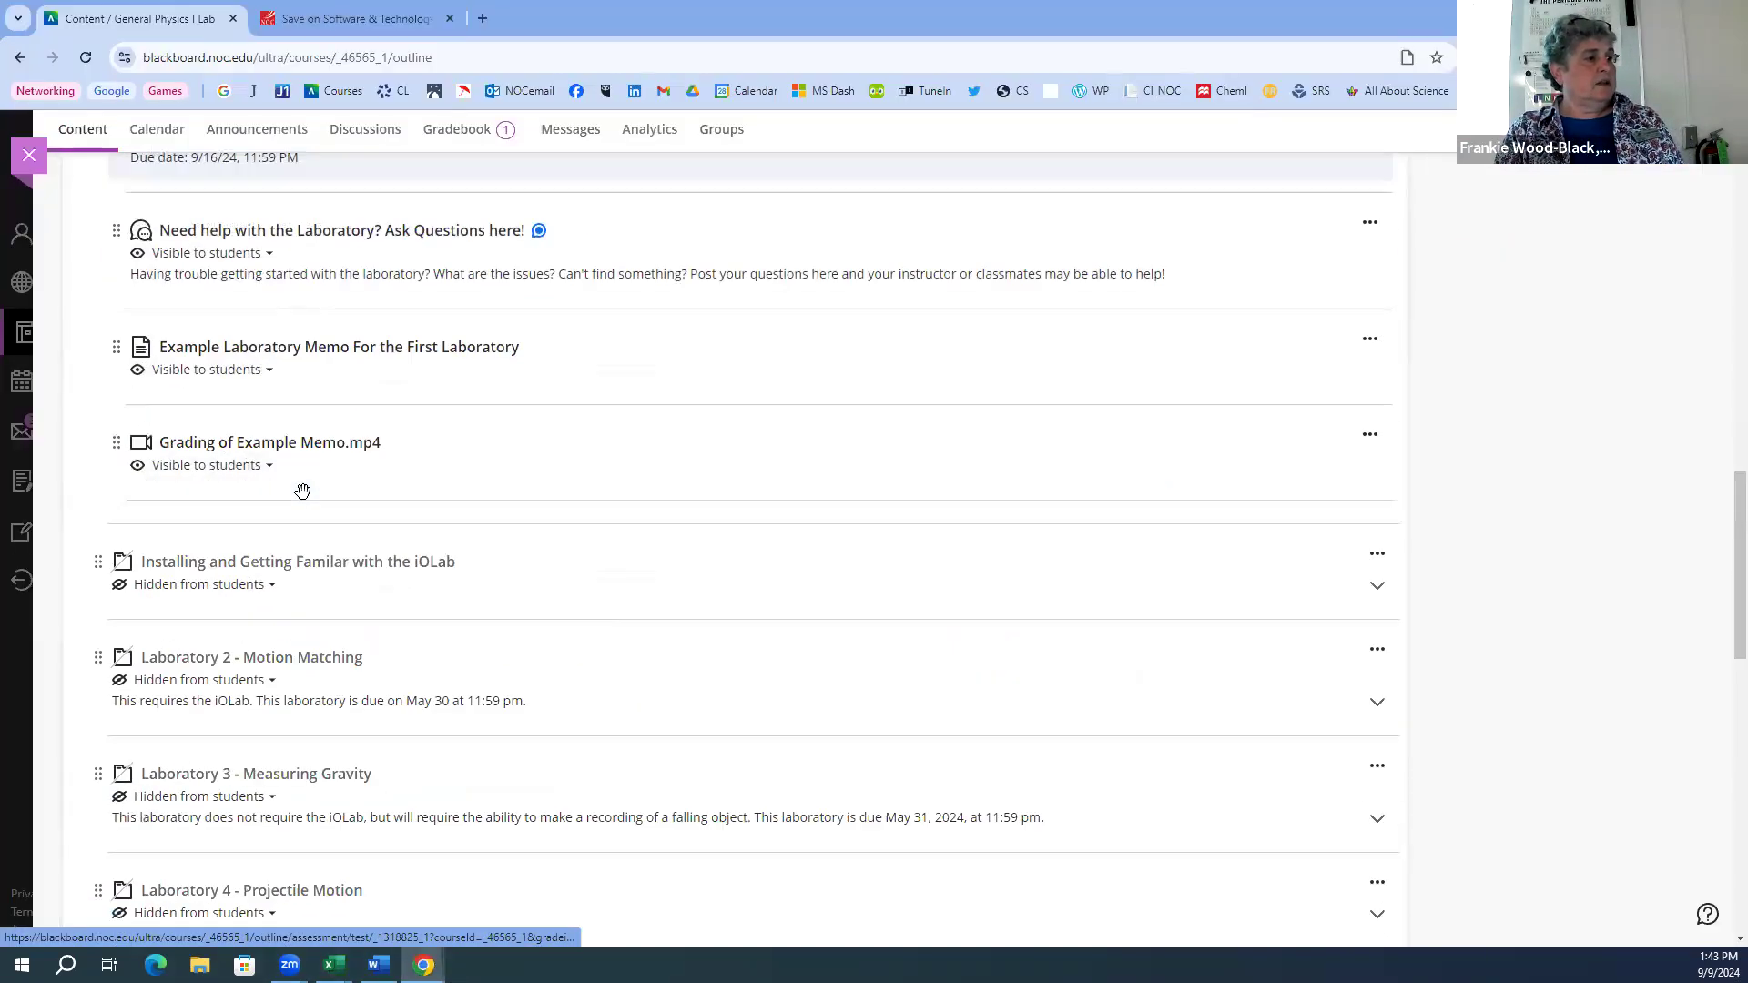
scroll(302, 492, down, 10)
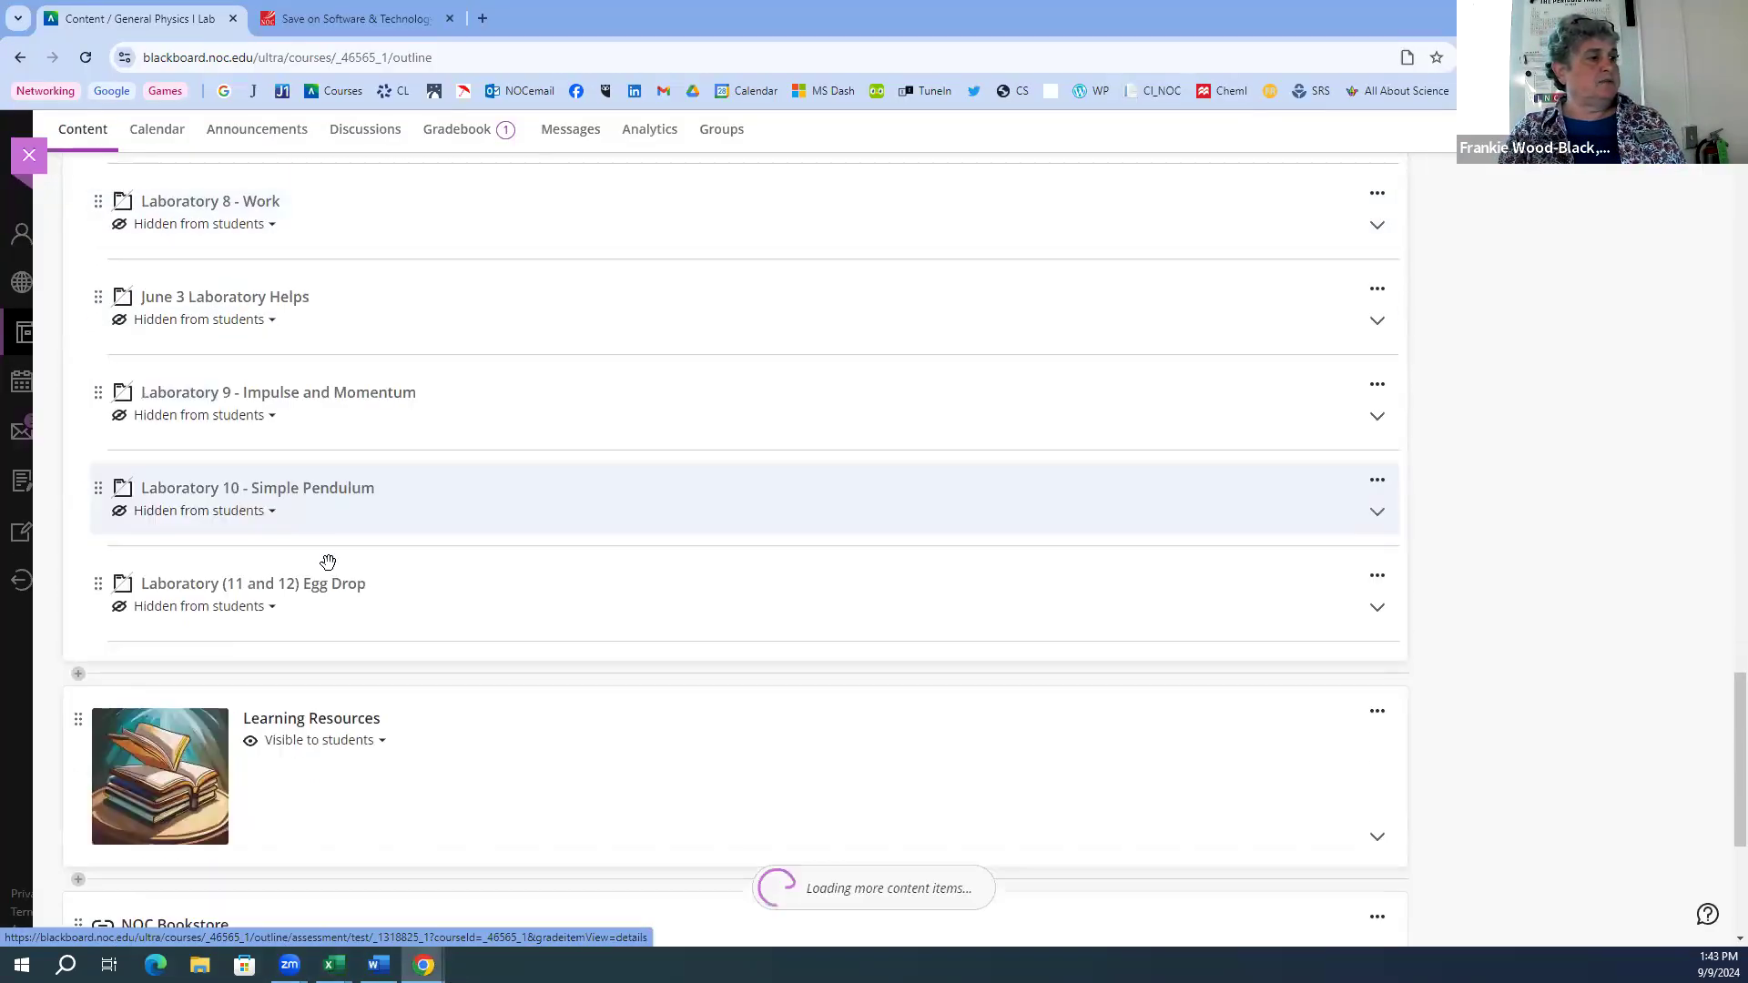
scroll(387, 751, down, 2)
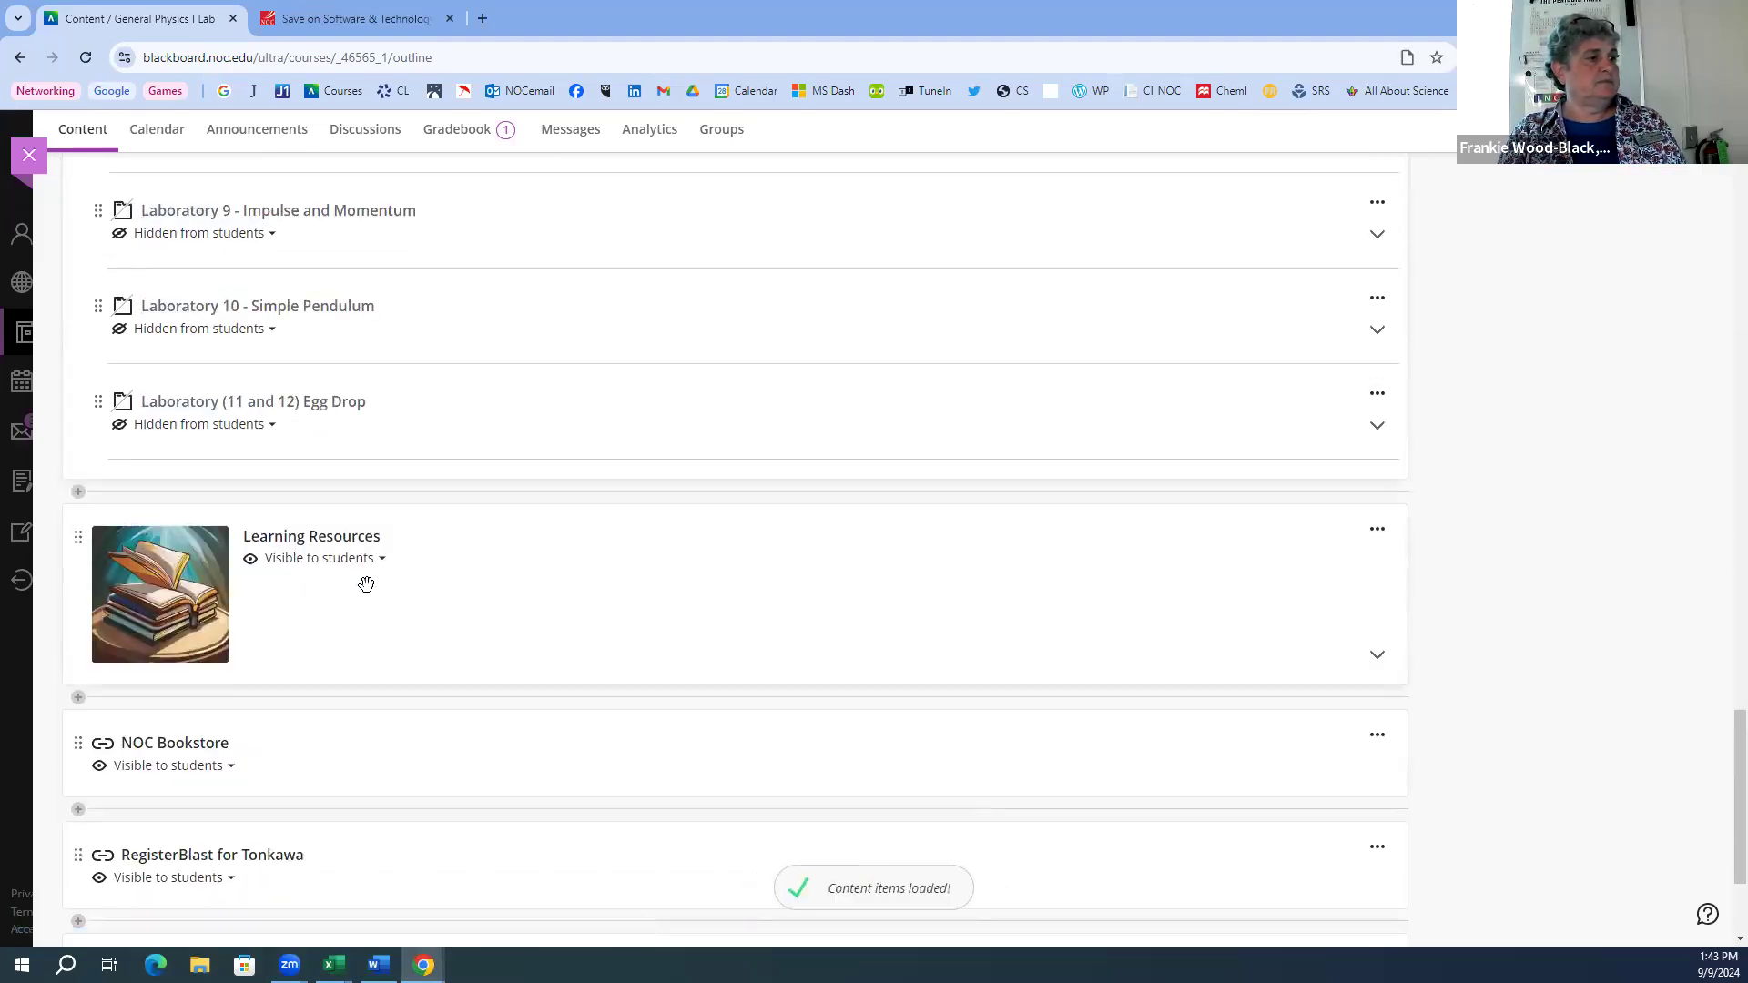
click(332, 537)
click(336, 542)
scroll(460, 597, down, 2)
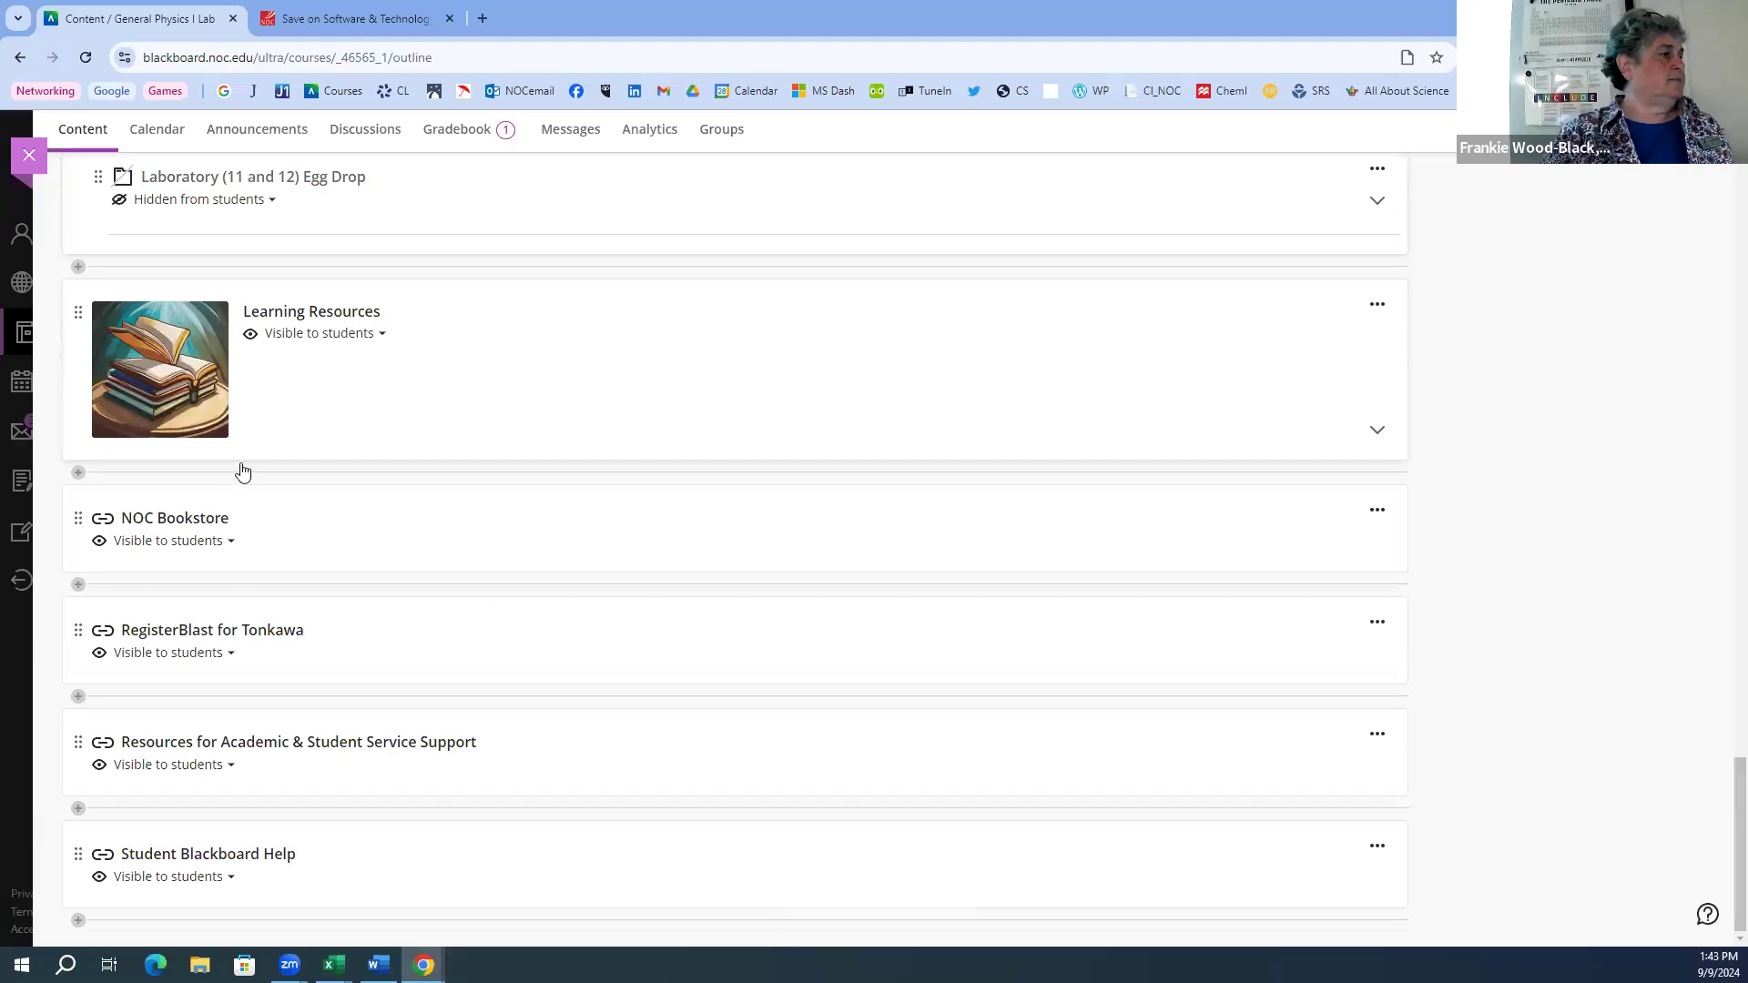
scroll(250, 466, up, 3)
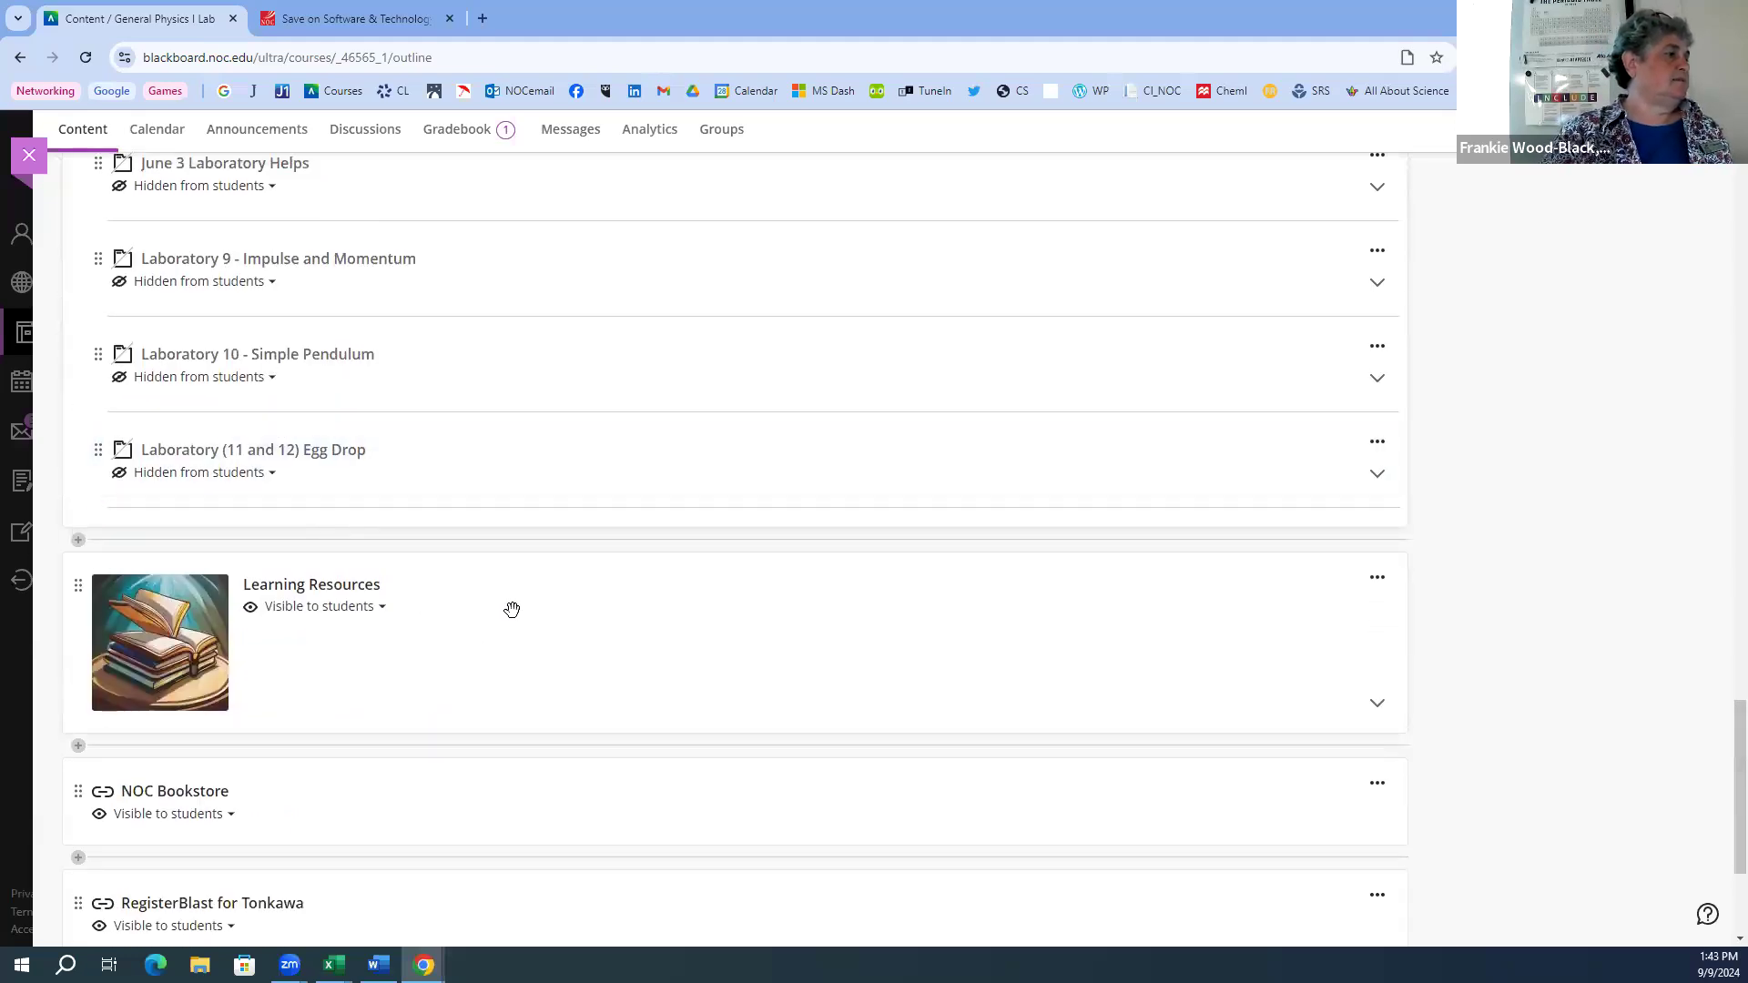
click(264, 592)
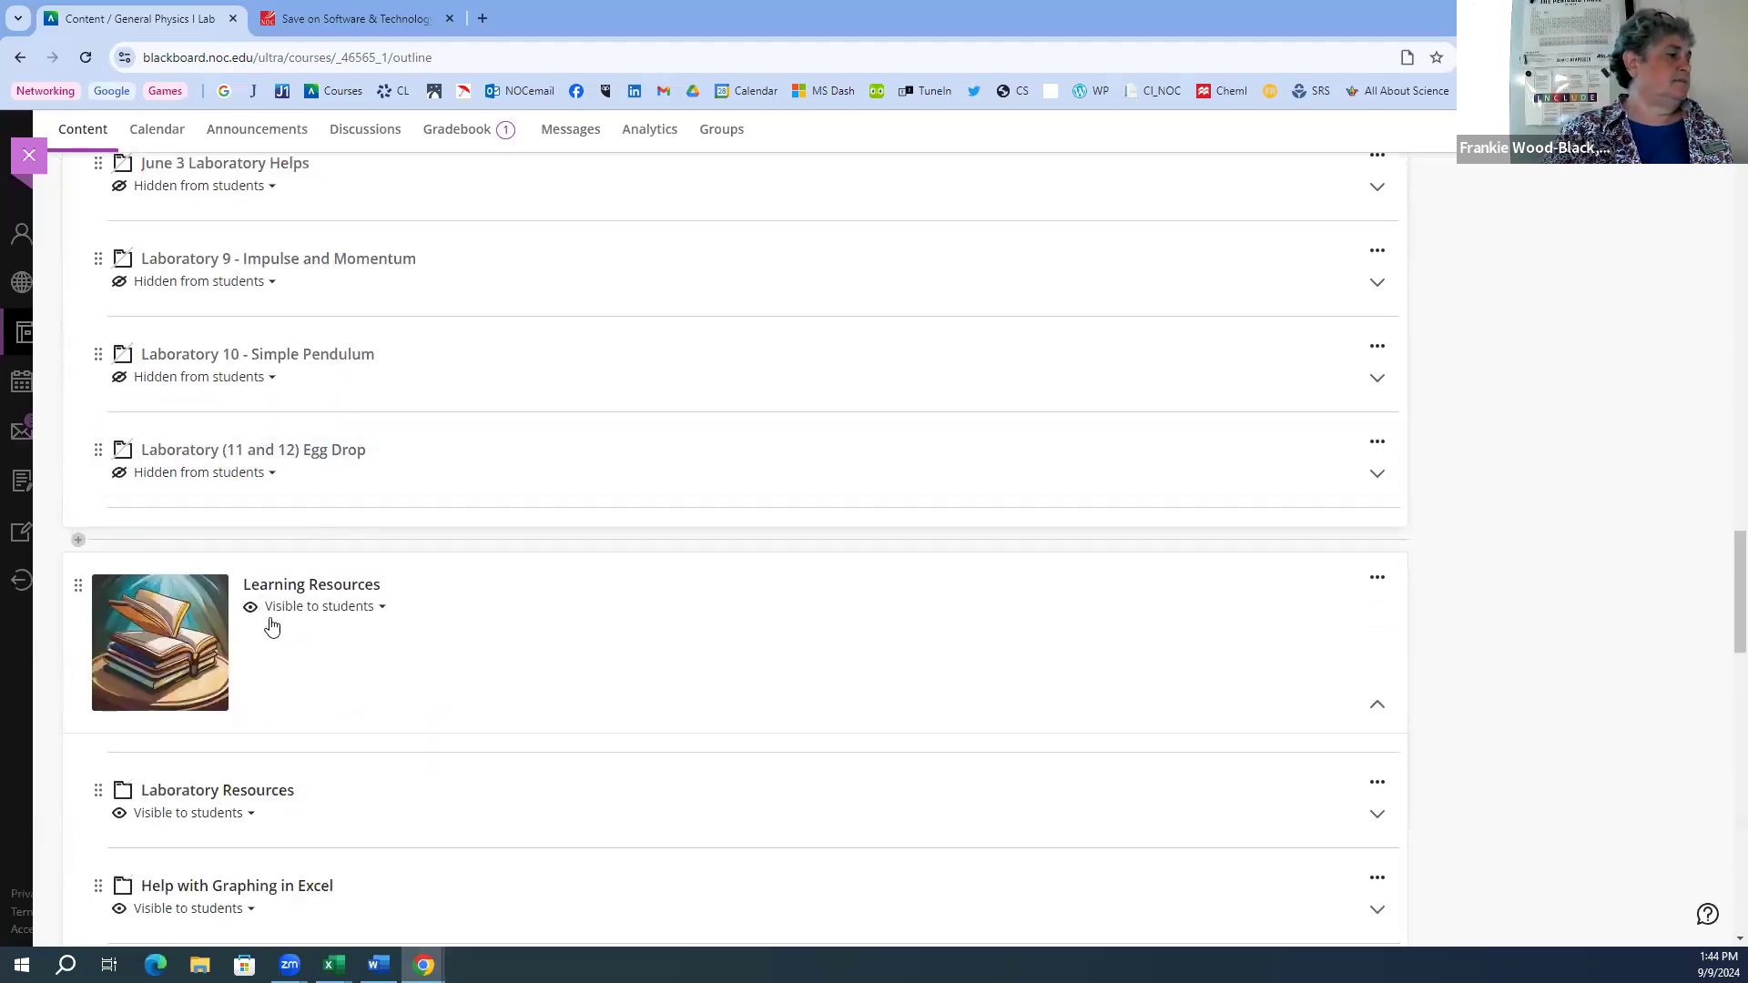
click(262, 799)
scroll(531, 745, down, 7)
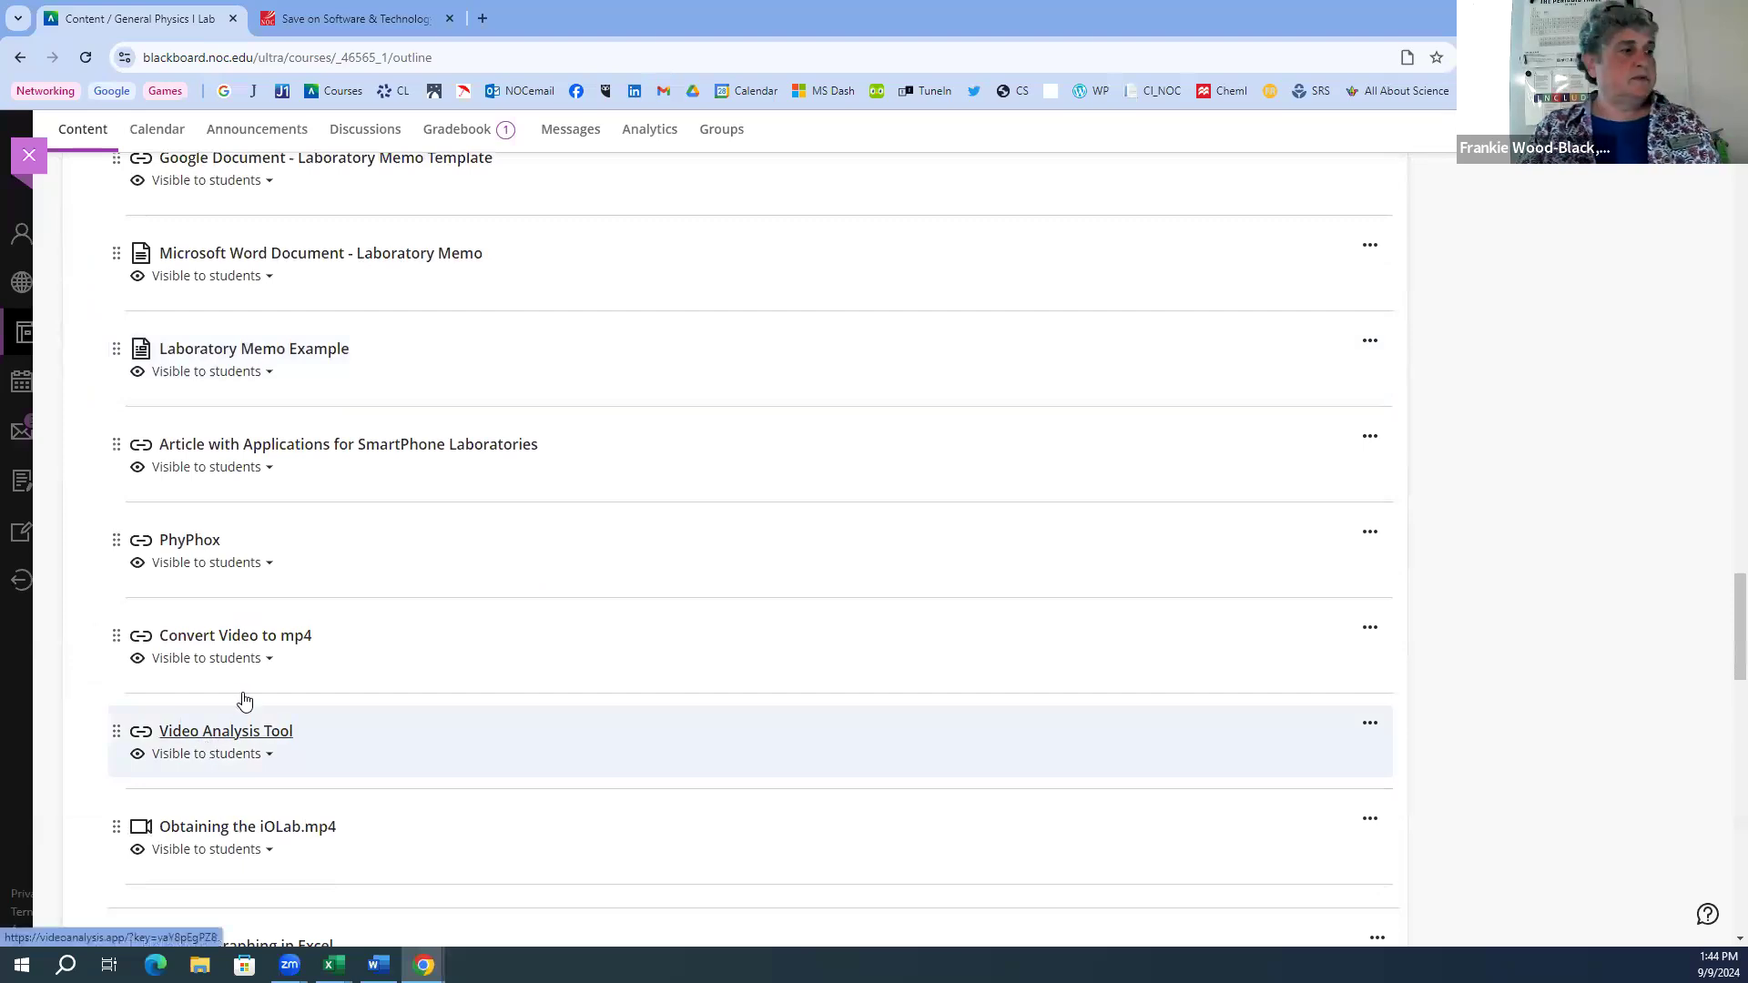
click(234, 734)
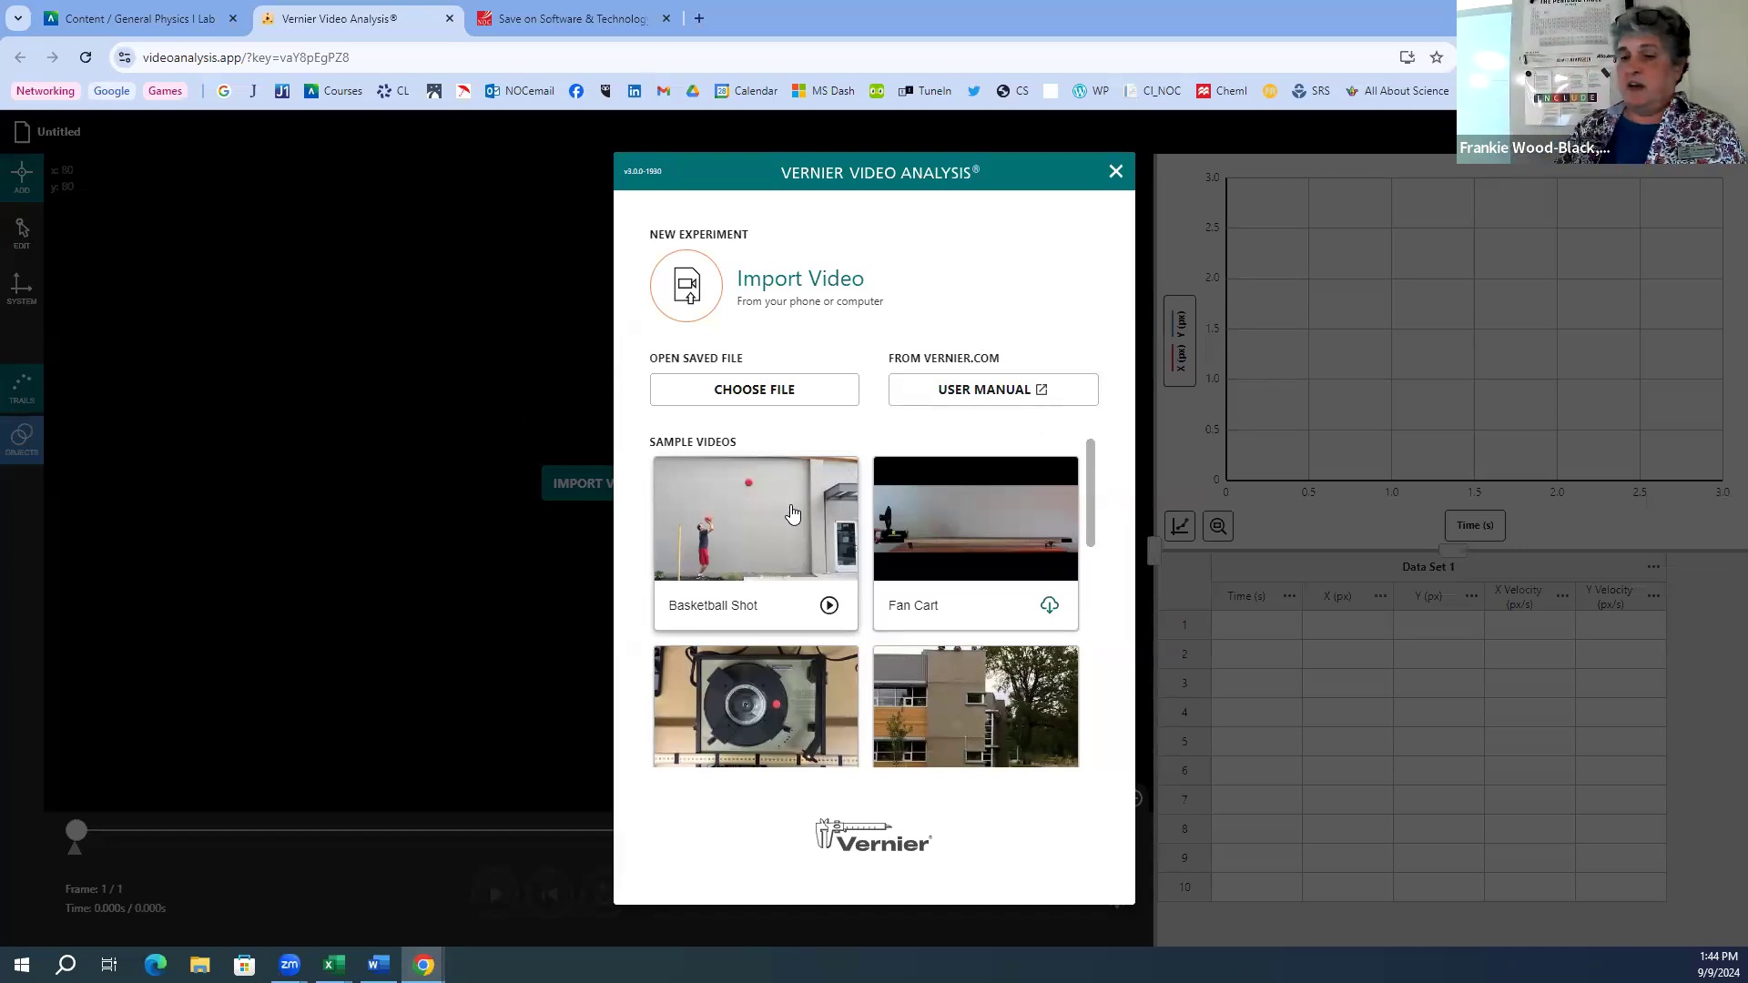
- Load the Basketball Shot sample video from the startup screen
click(763, 523)
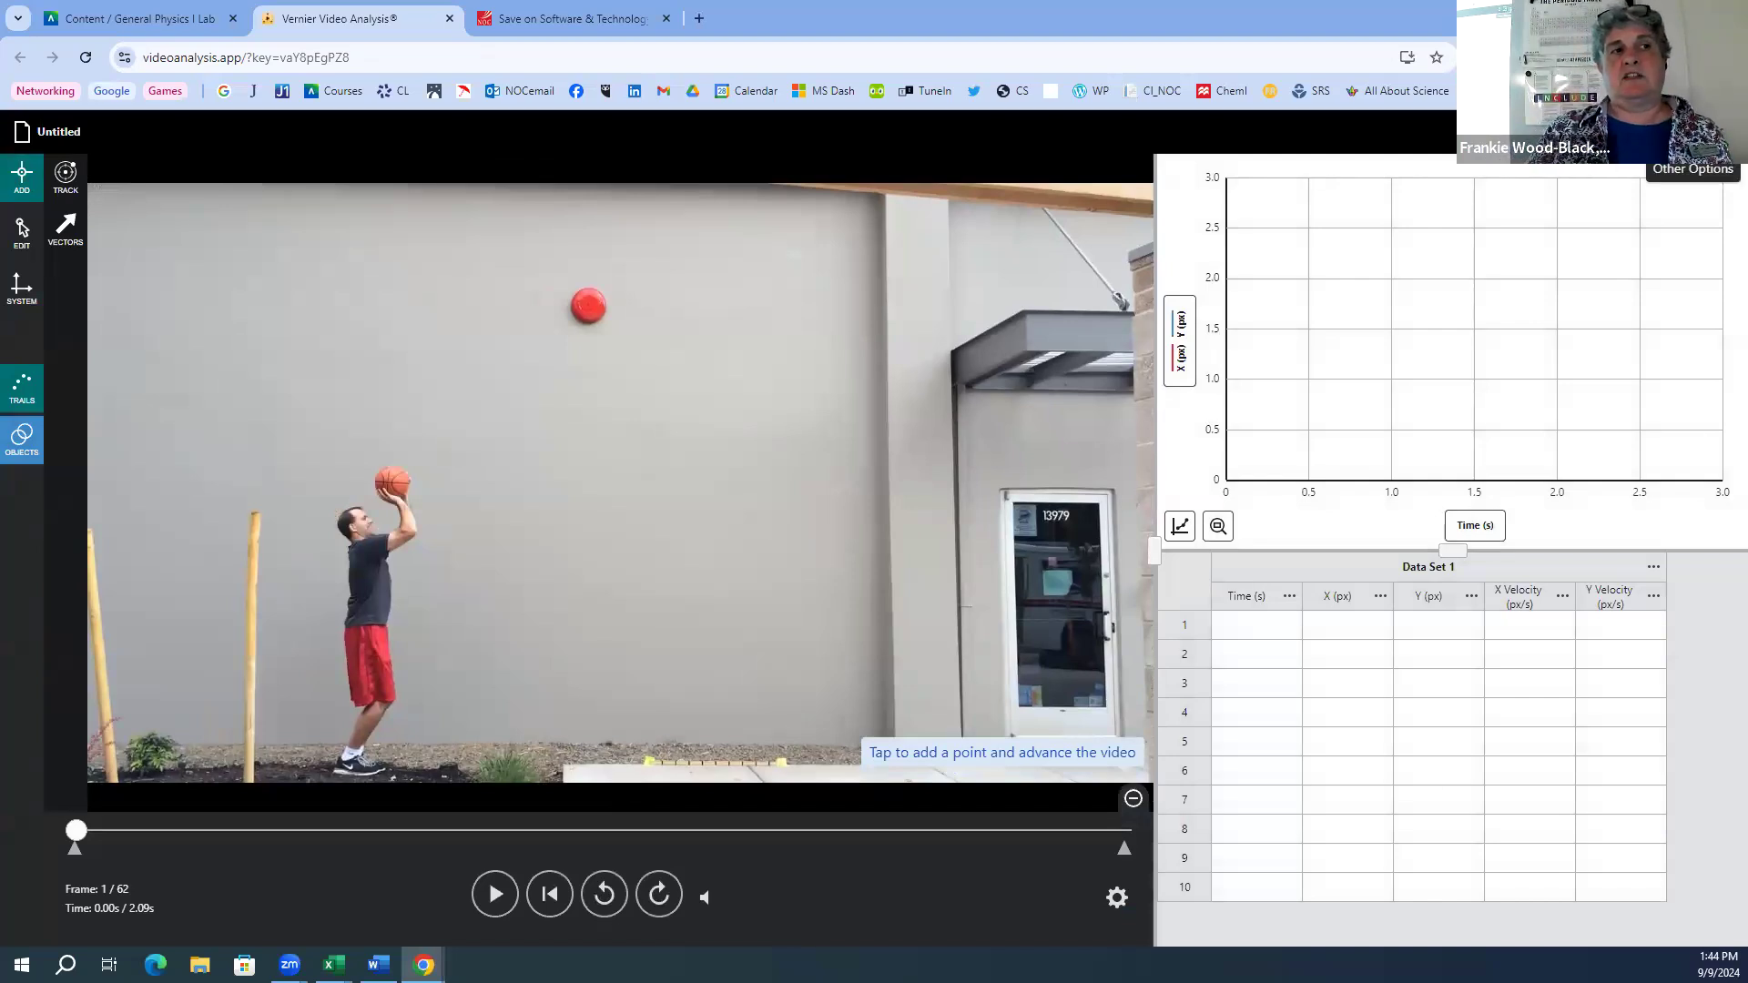
click(1711, 132)
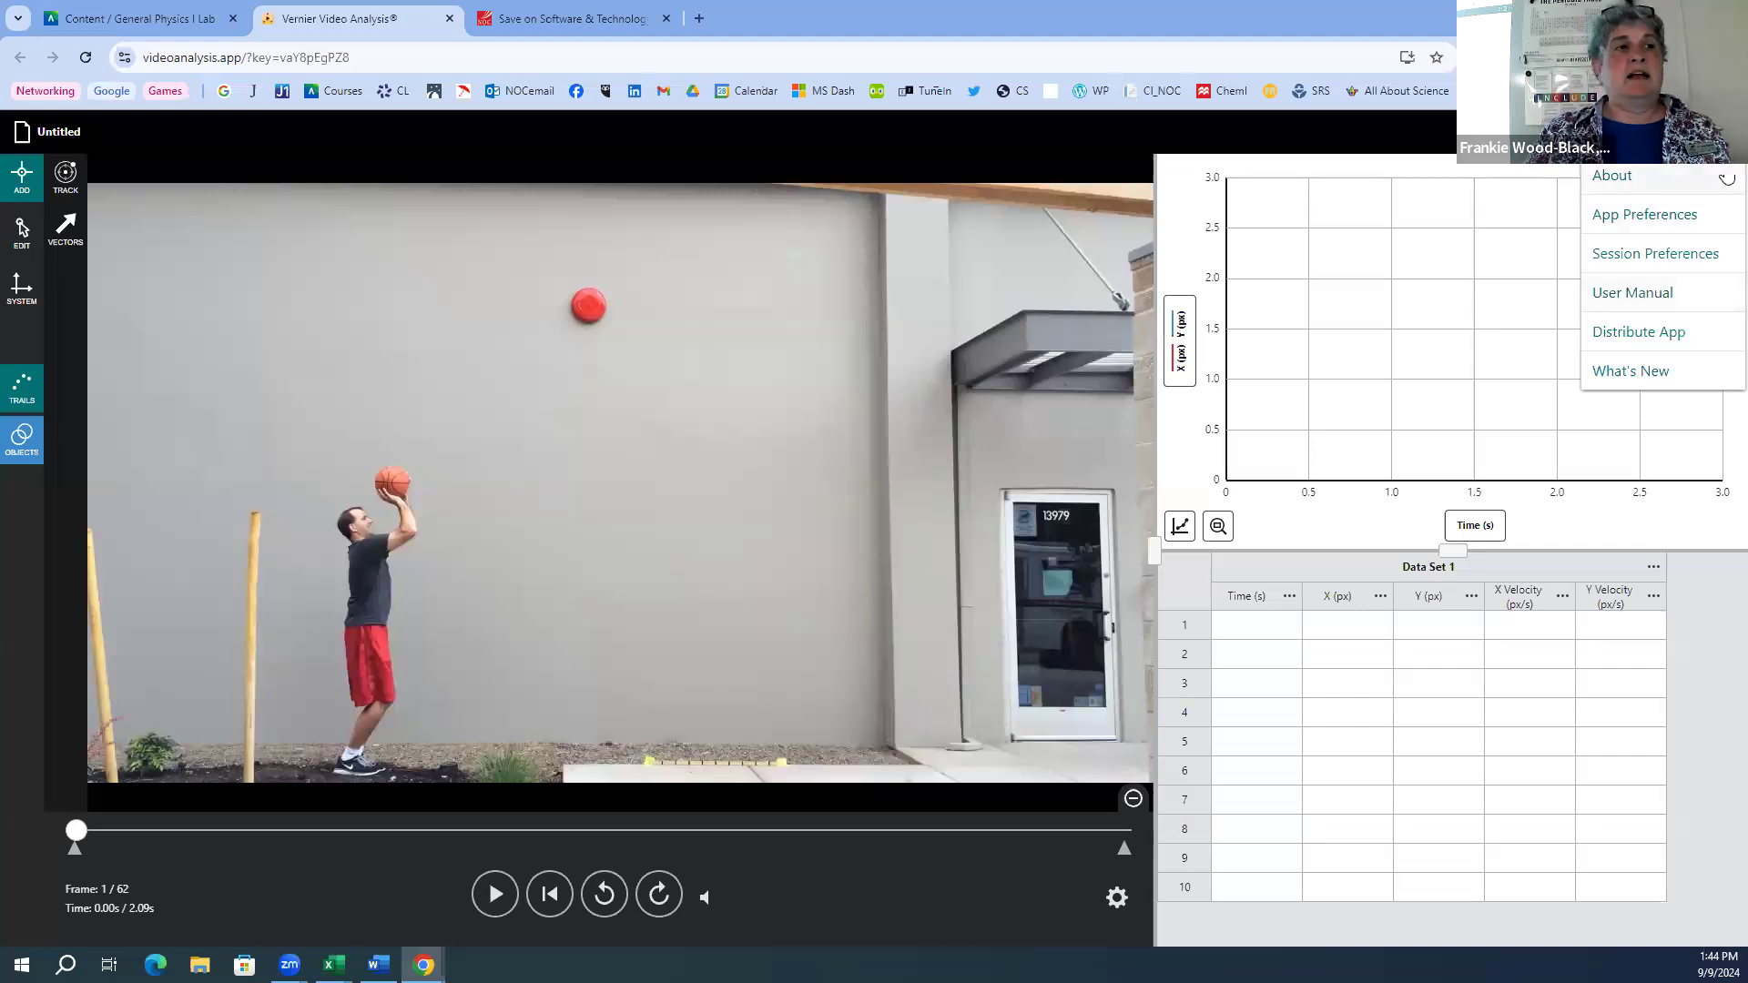
key(Escape)
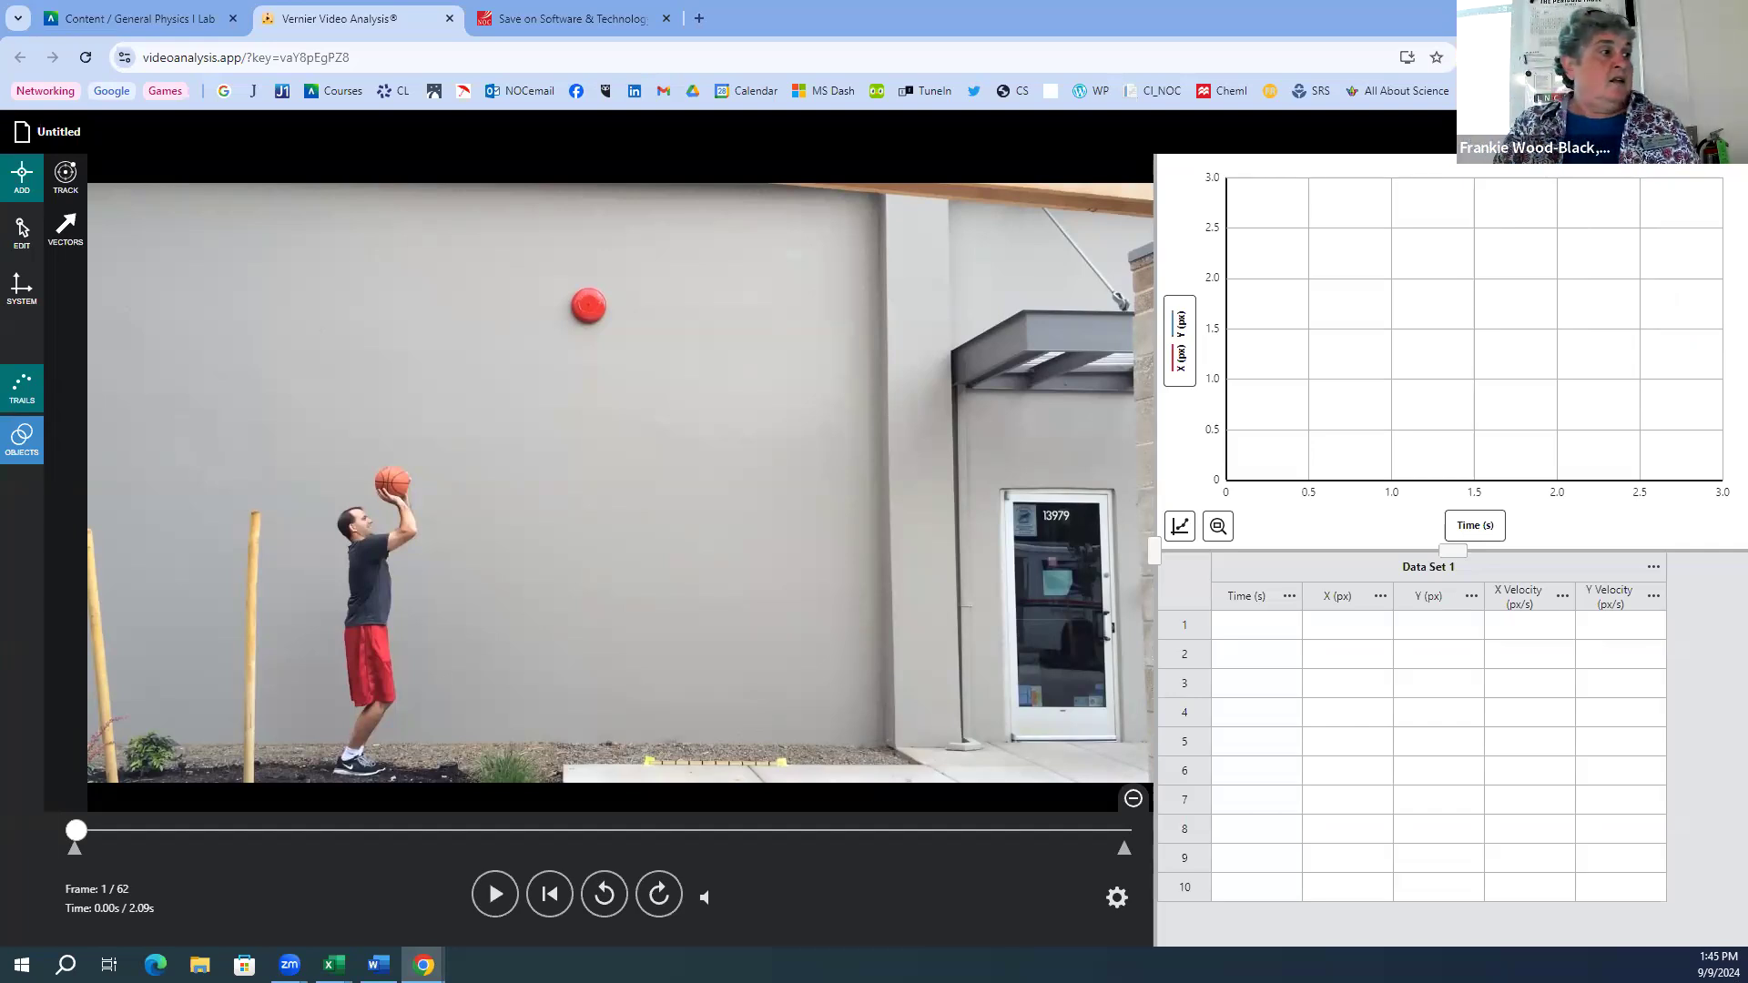
- Set the video scale by drawing a line along the door and entering 2.2 m
click(17, 300)
drag(351, 418, 987, 768)
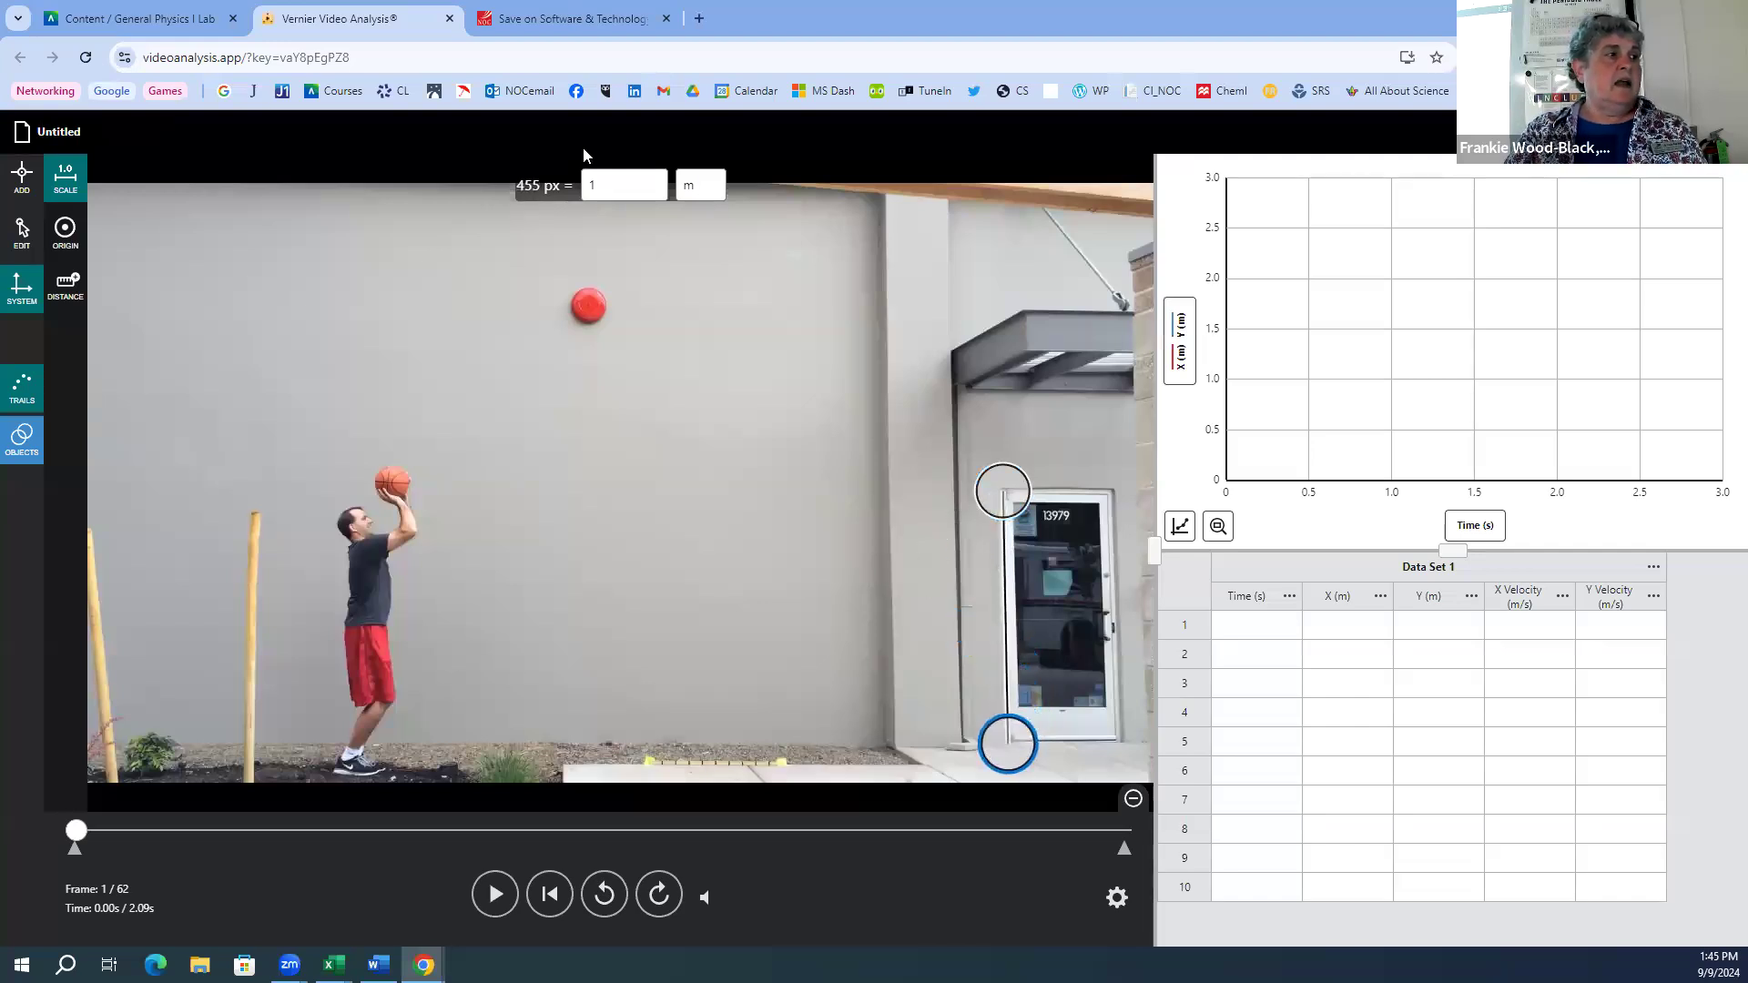
click(596, 190)
text(2.2)
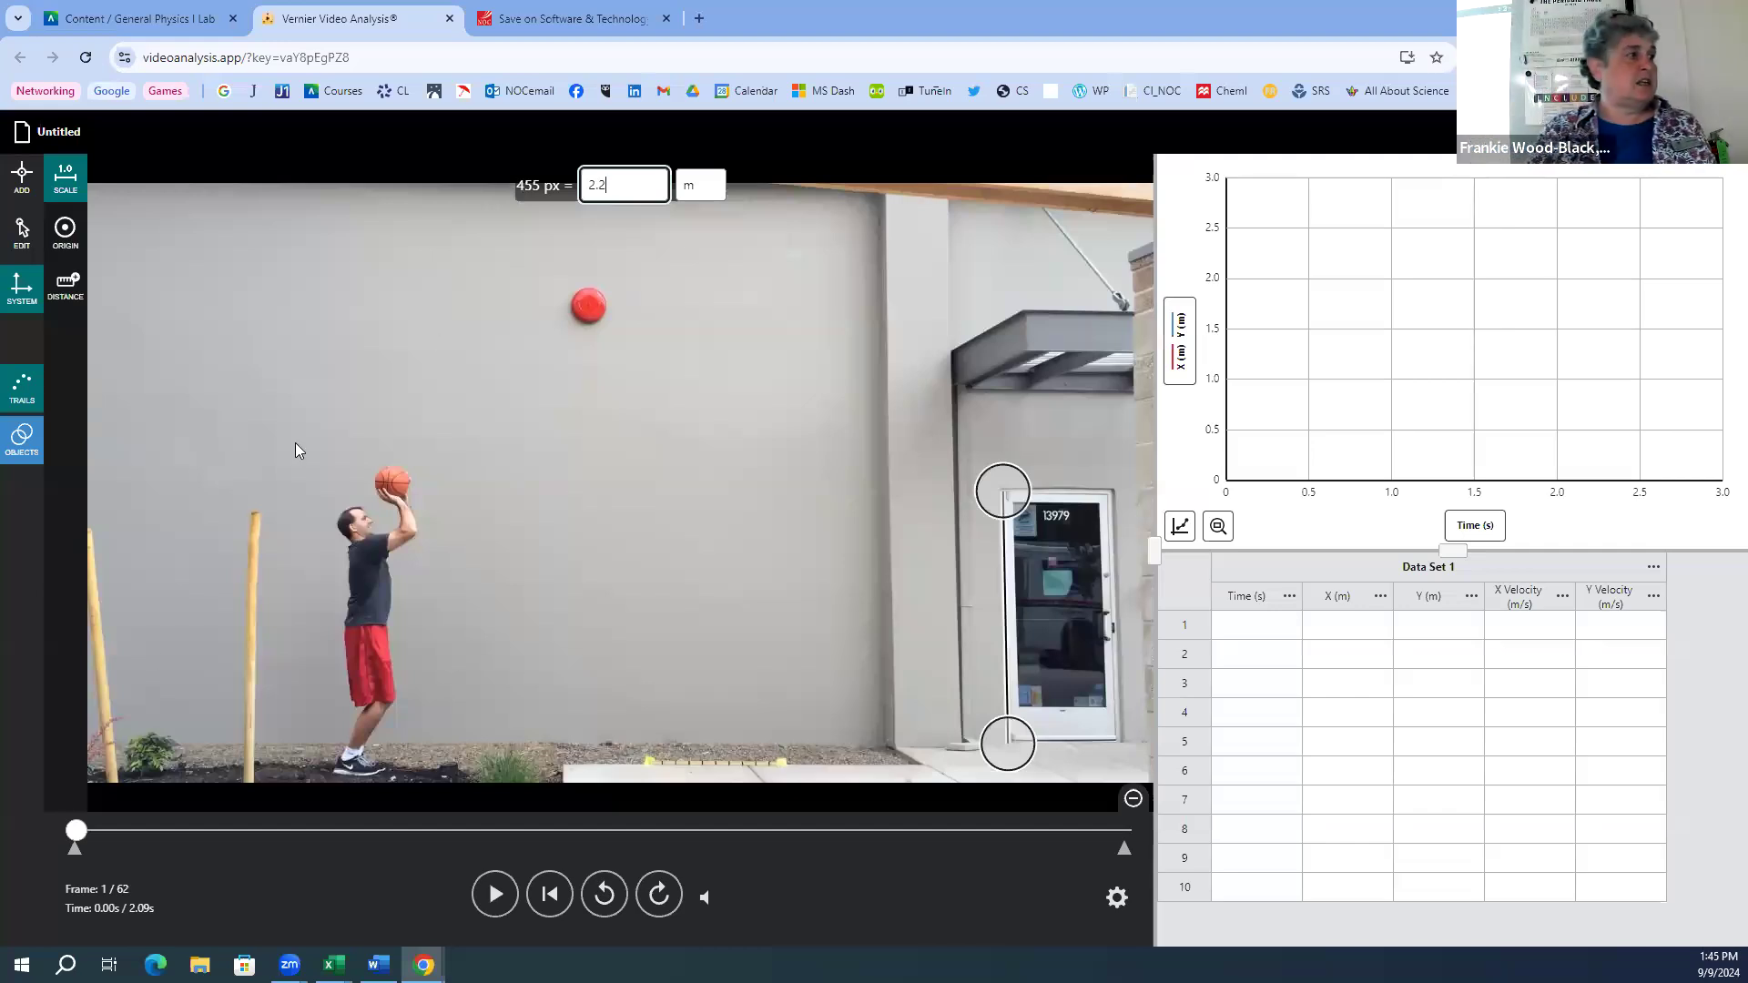
- Go to frame 6 where the ball leaves the hands and place the origin on the ball
drag(78, 830, 178, 830)
right_click(177, 830)
click(125, 688)
click(128, 830)
click(141, 831)
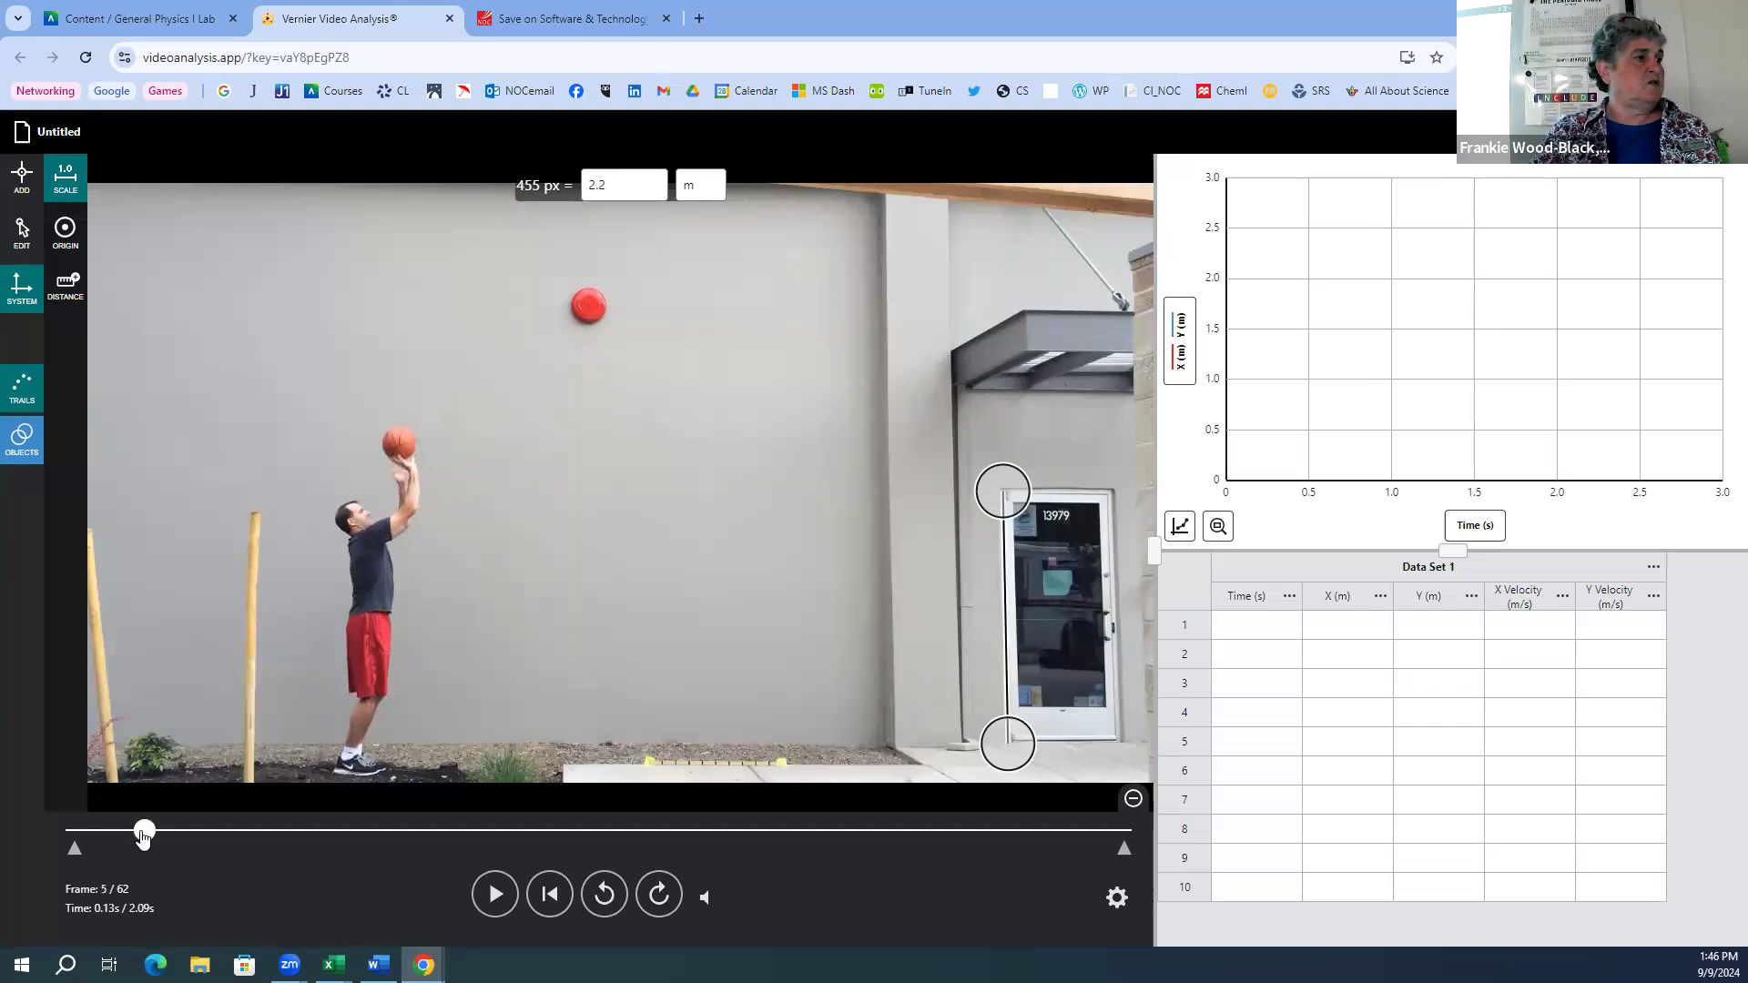
click(159, 830)
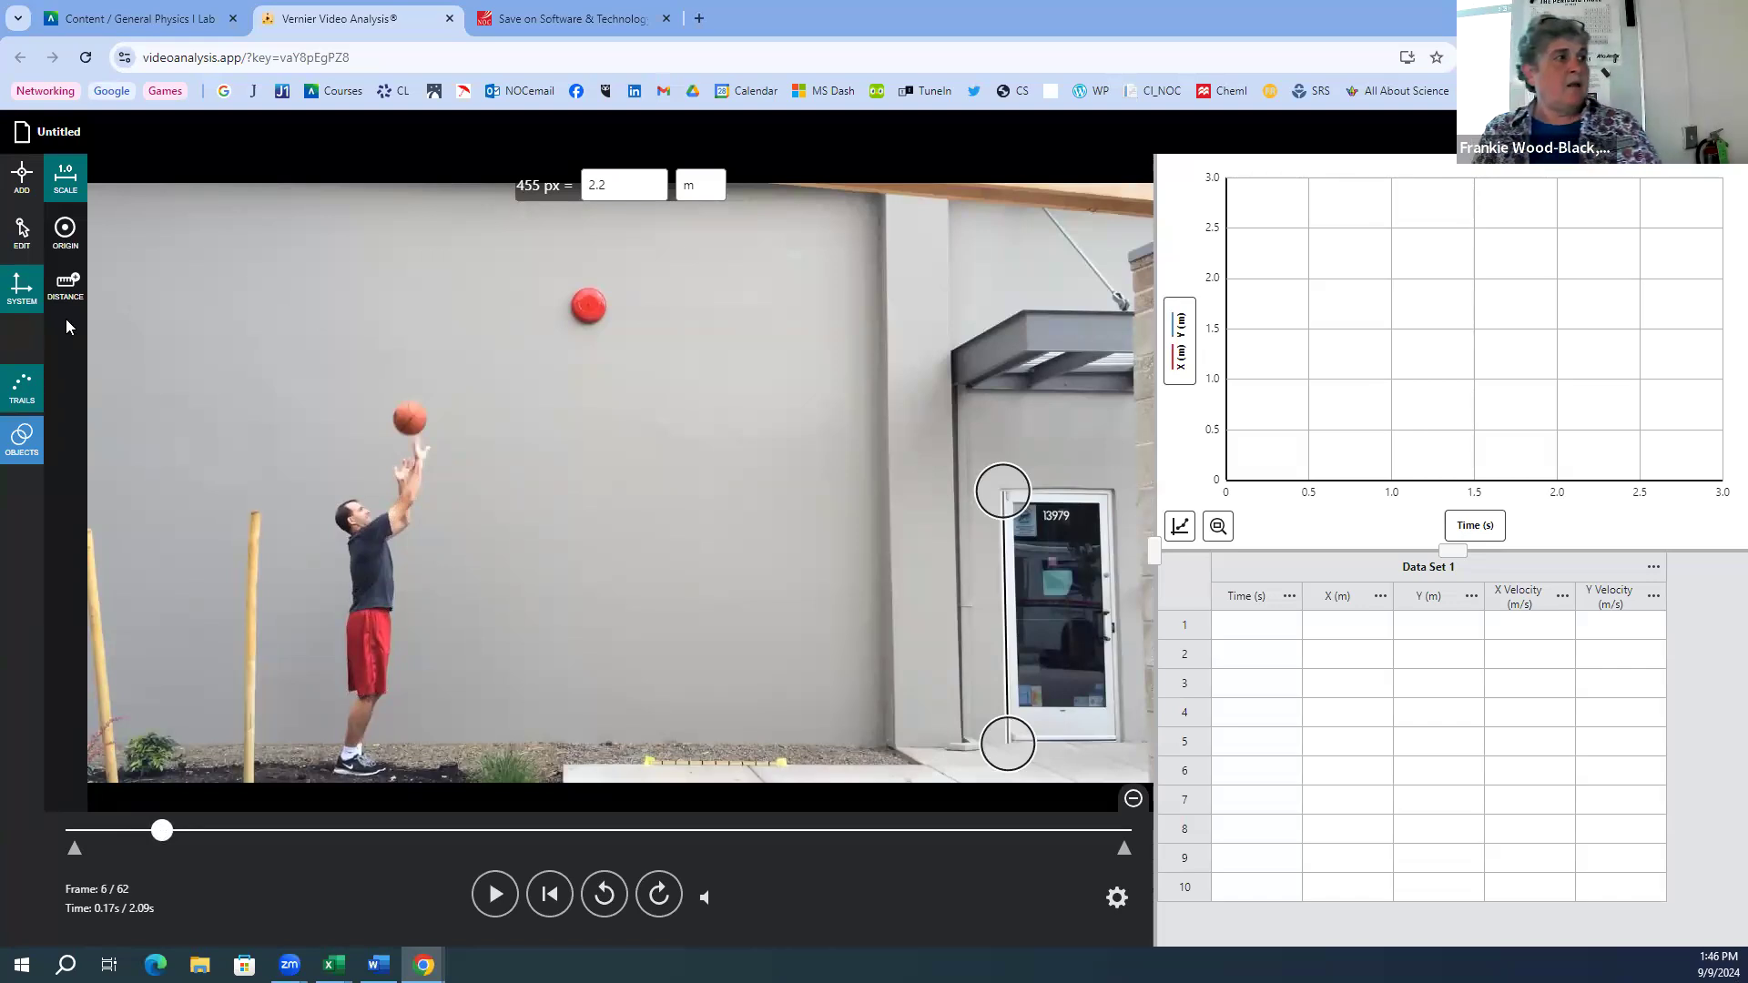
click(64, 225)
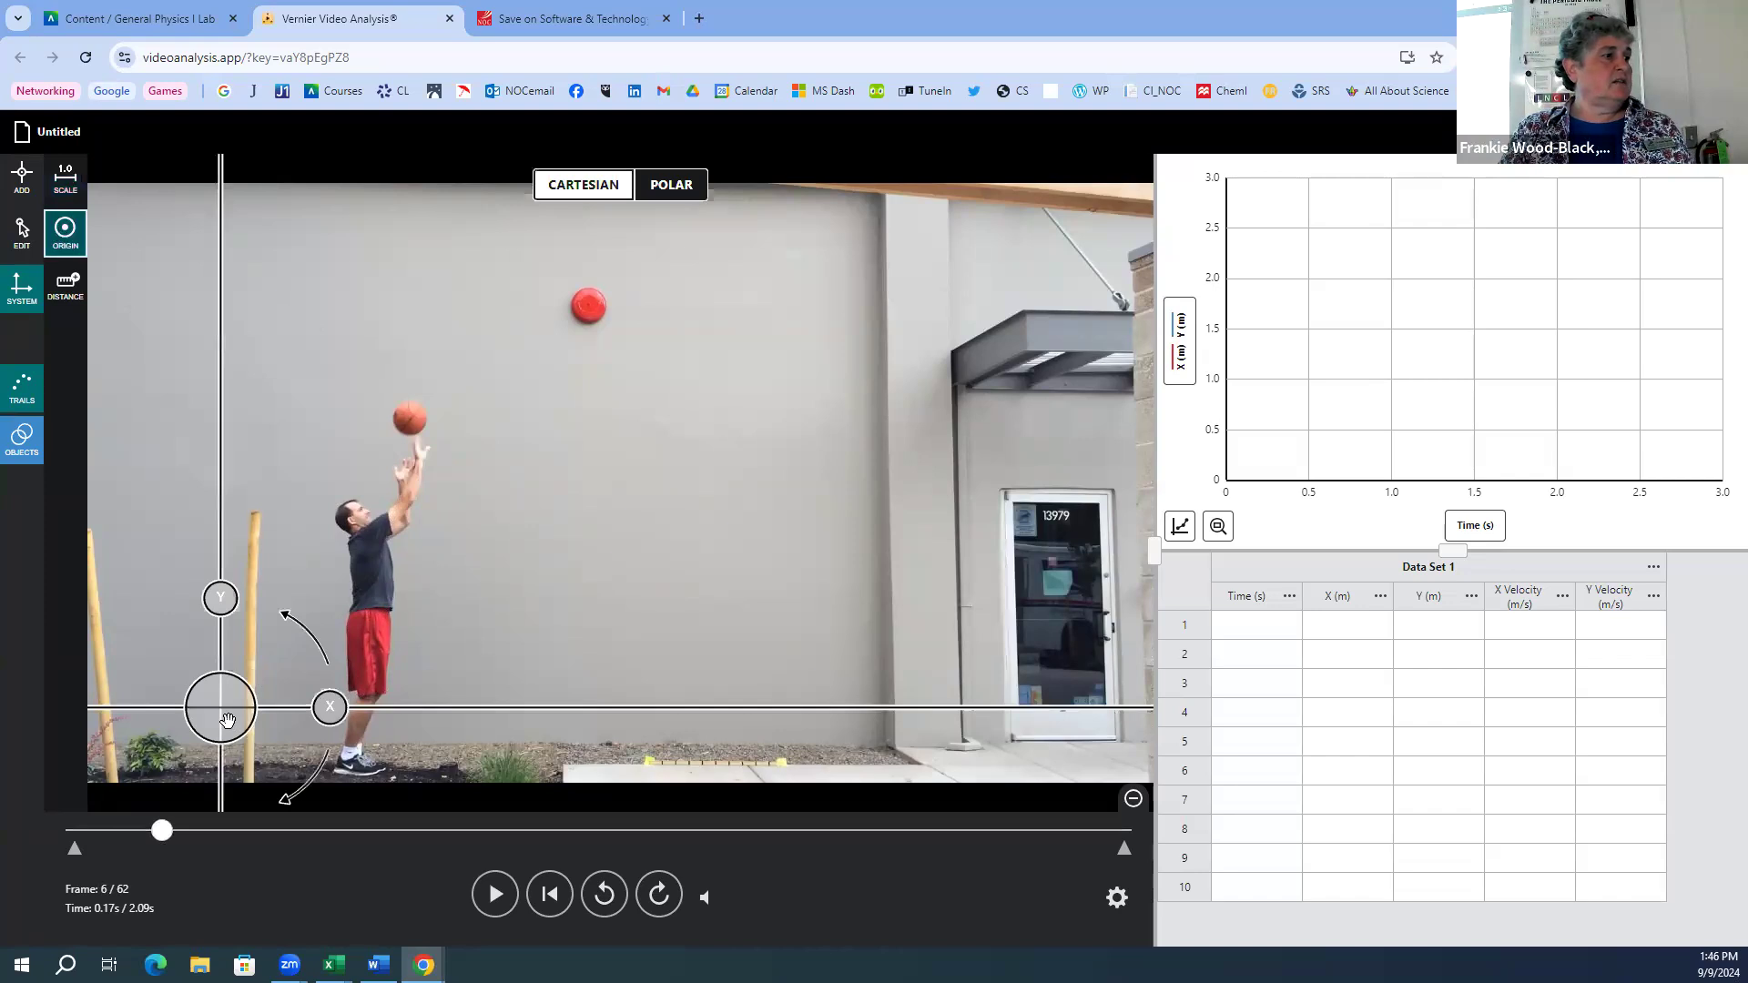
drag(224, 723, 415, 436)
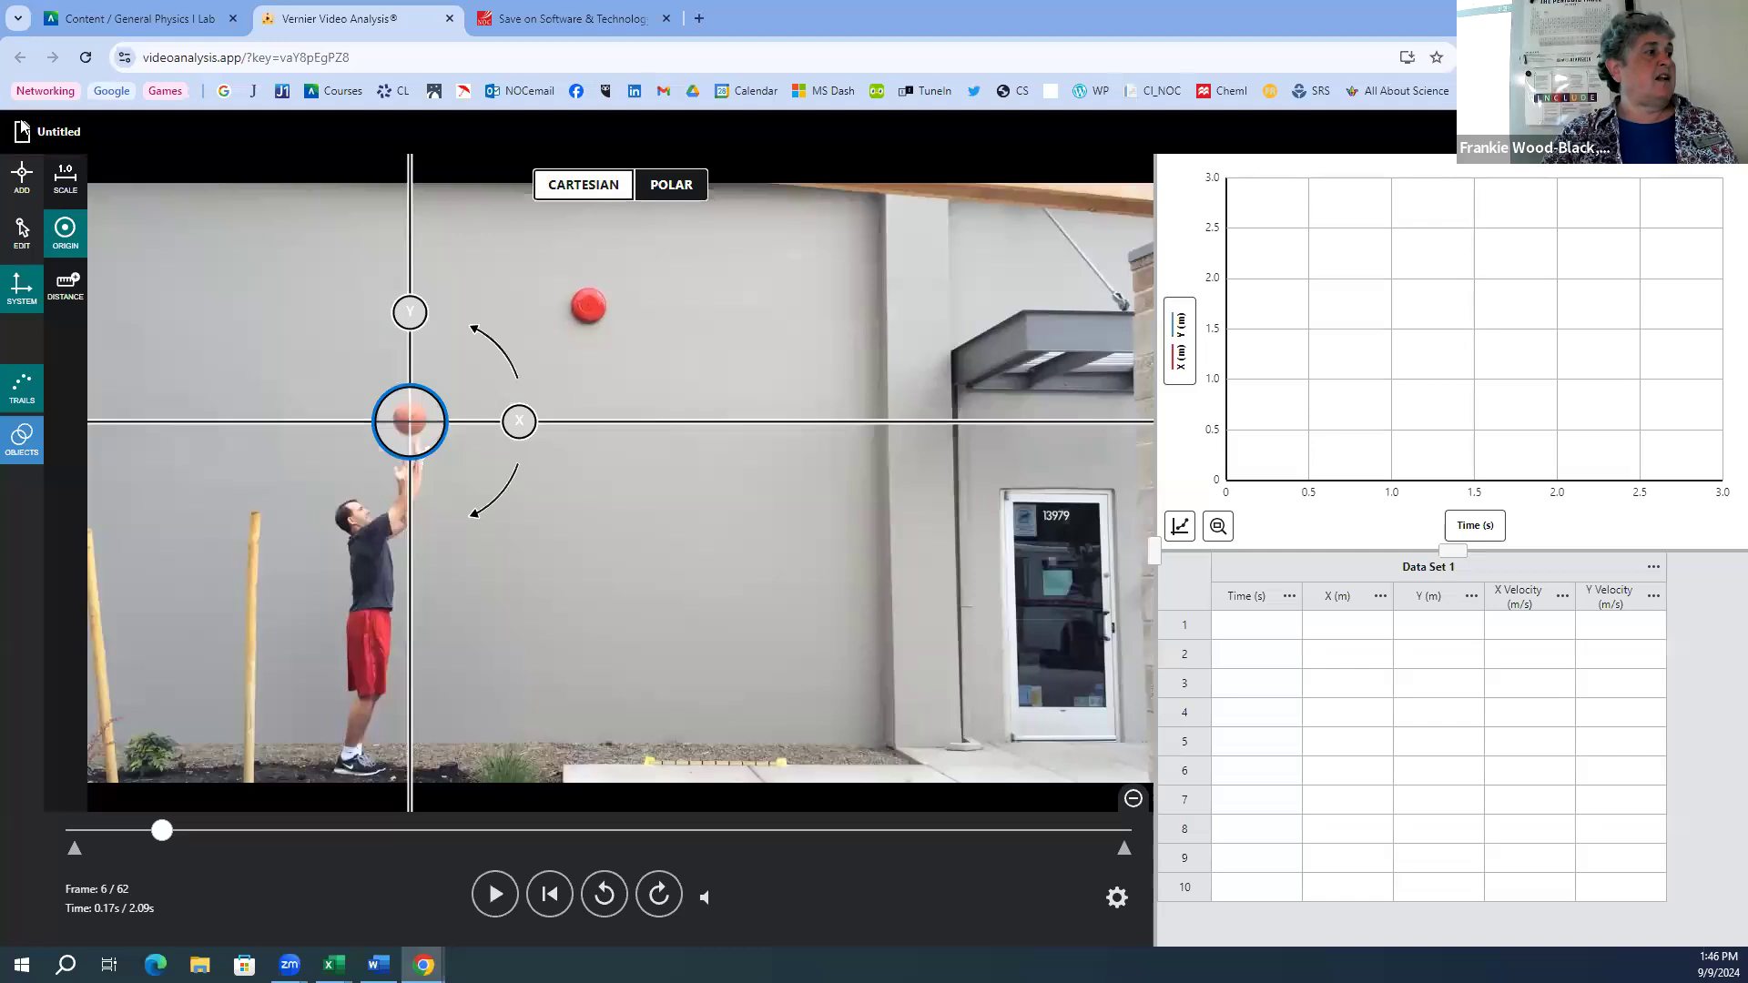
click(24, 185)
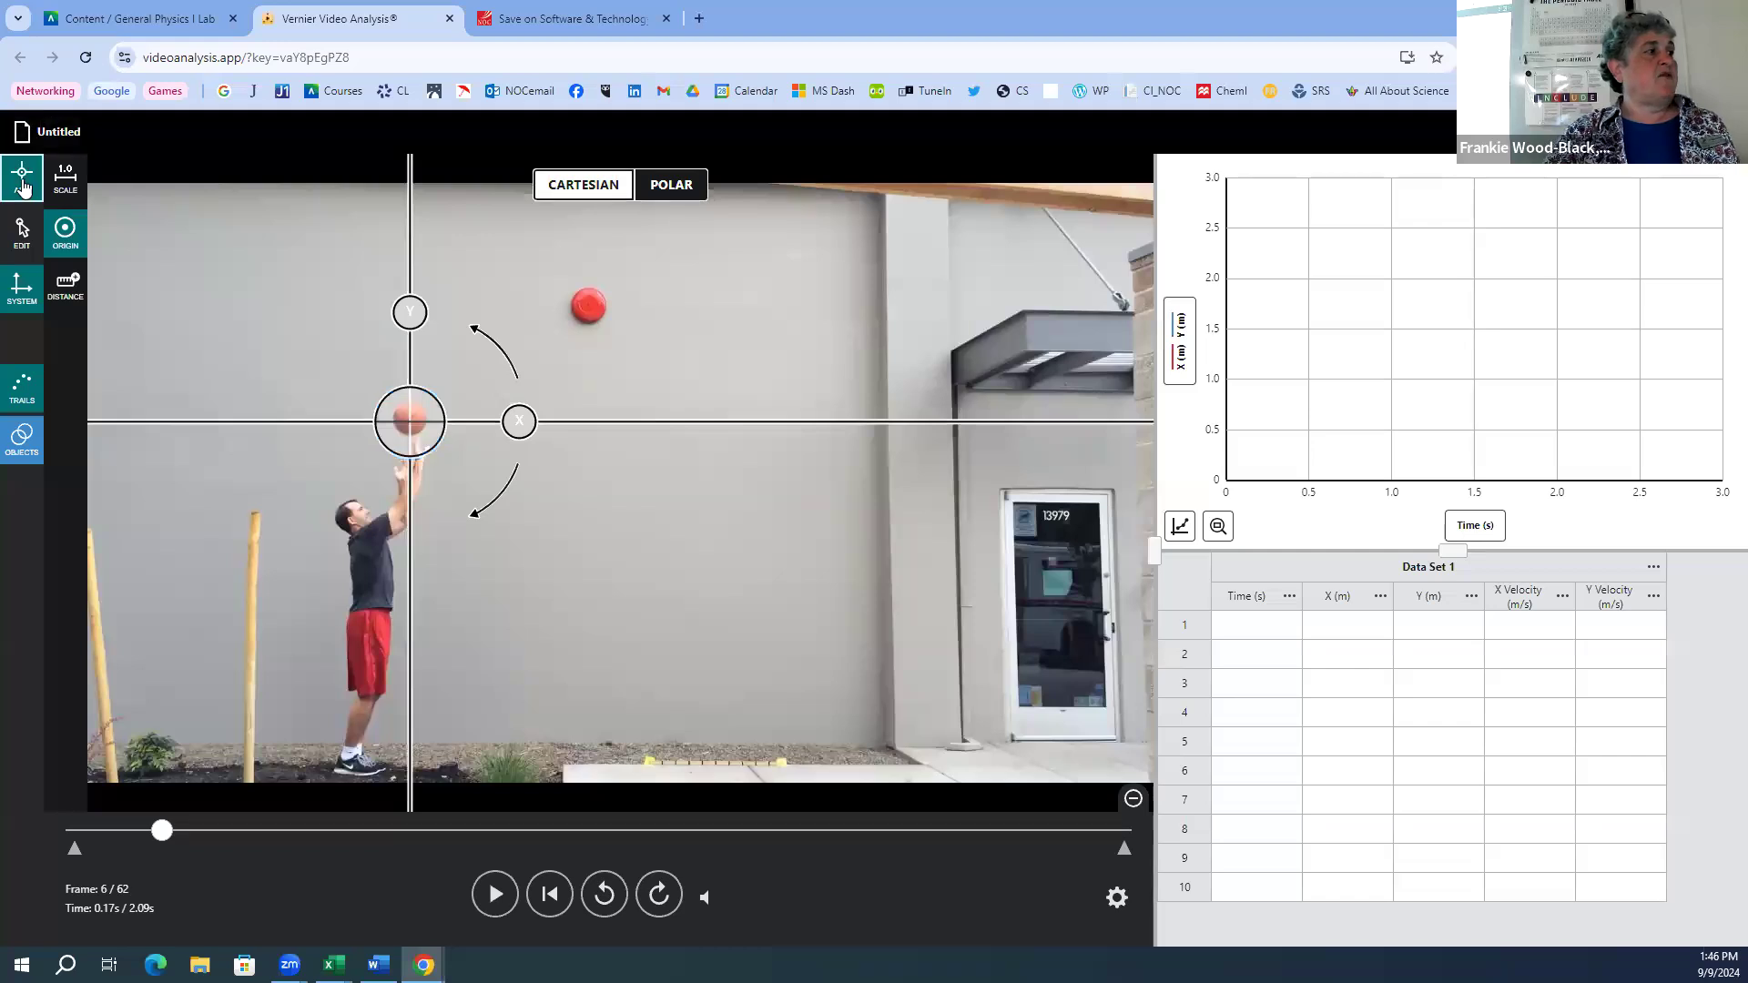
- Mark the ball's centre in each frame through frame 31, giving 25 points along its arc
click(411, 419)
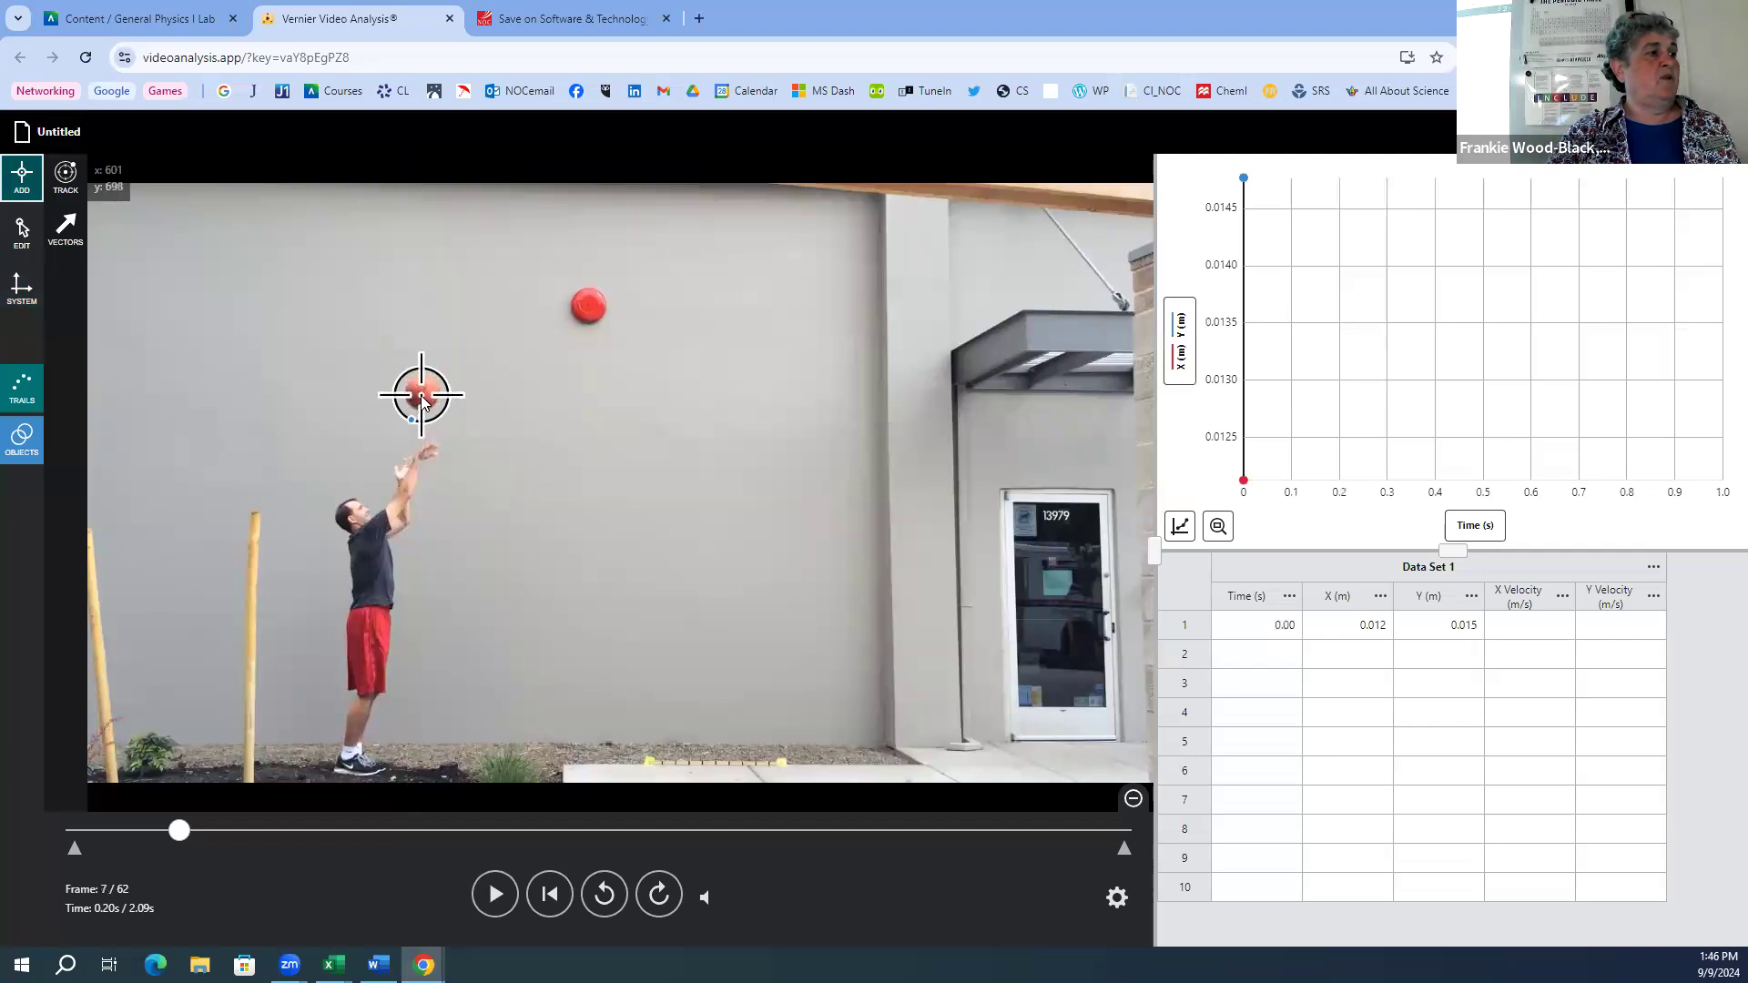
click(421, 395)
click(431, 372)
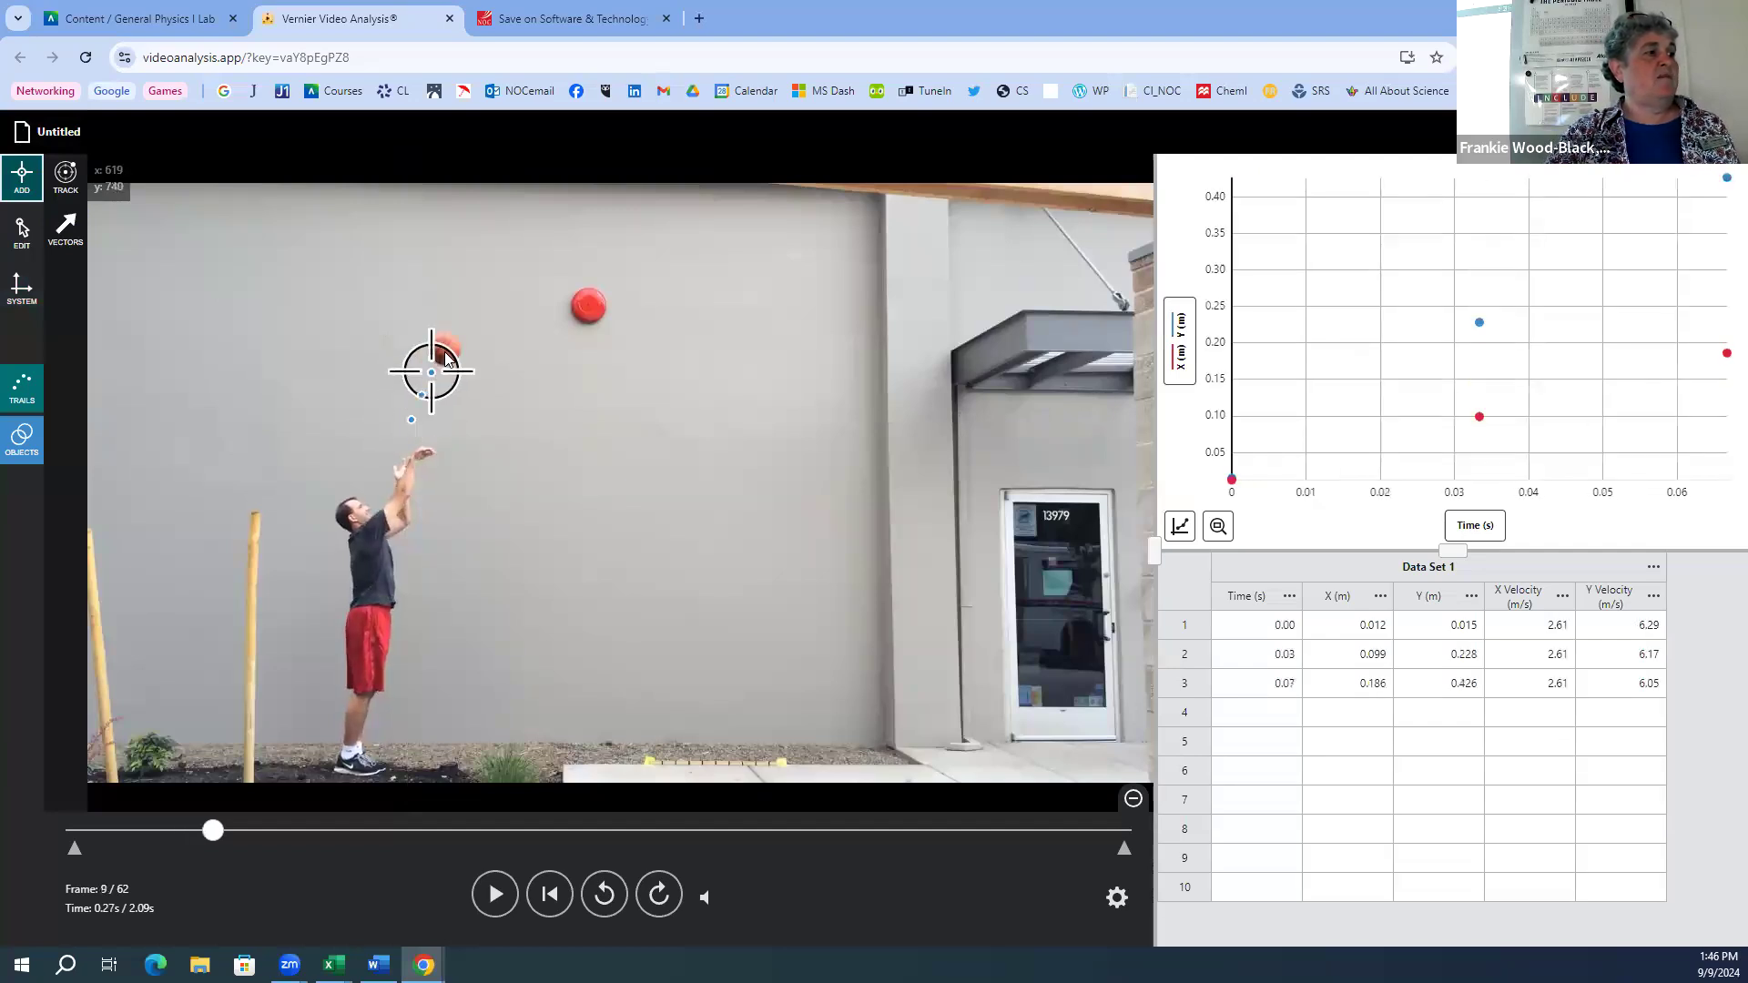
click(443, 352)
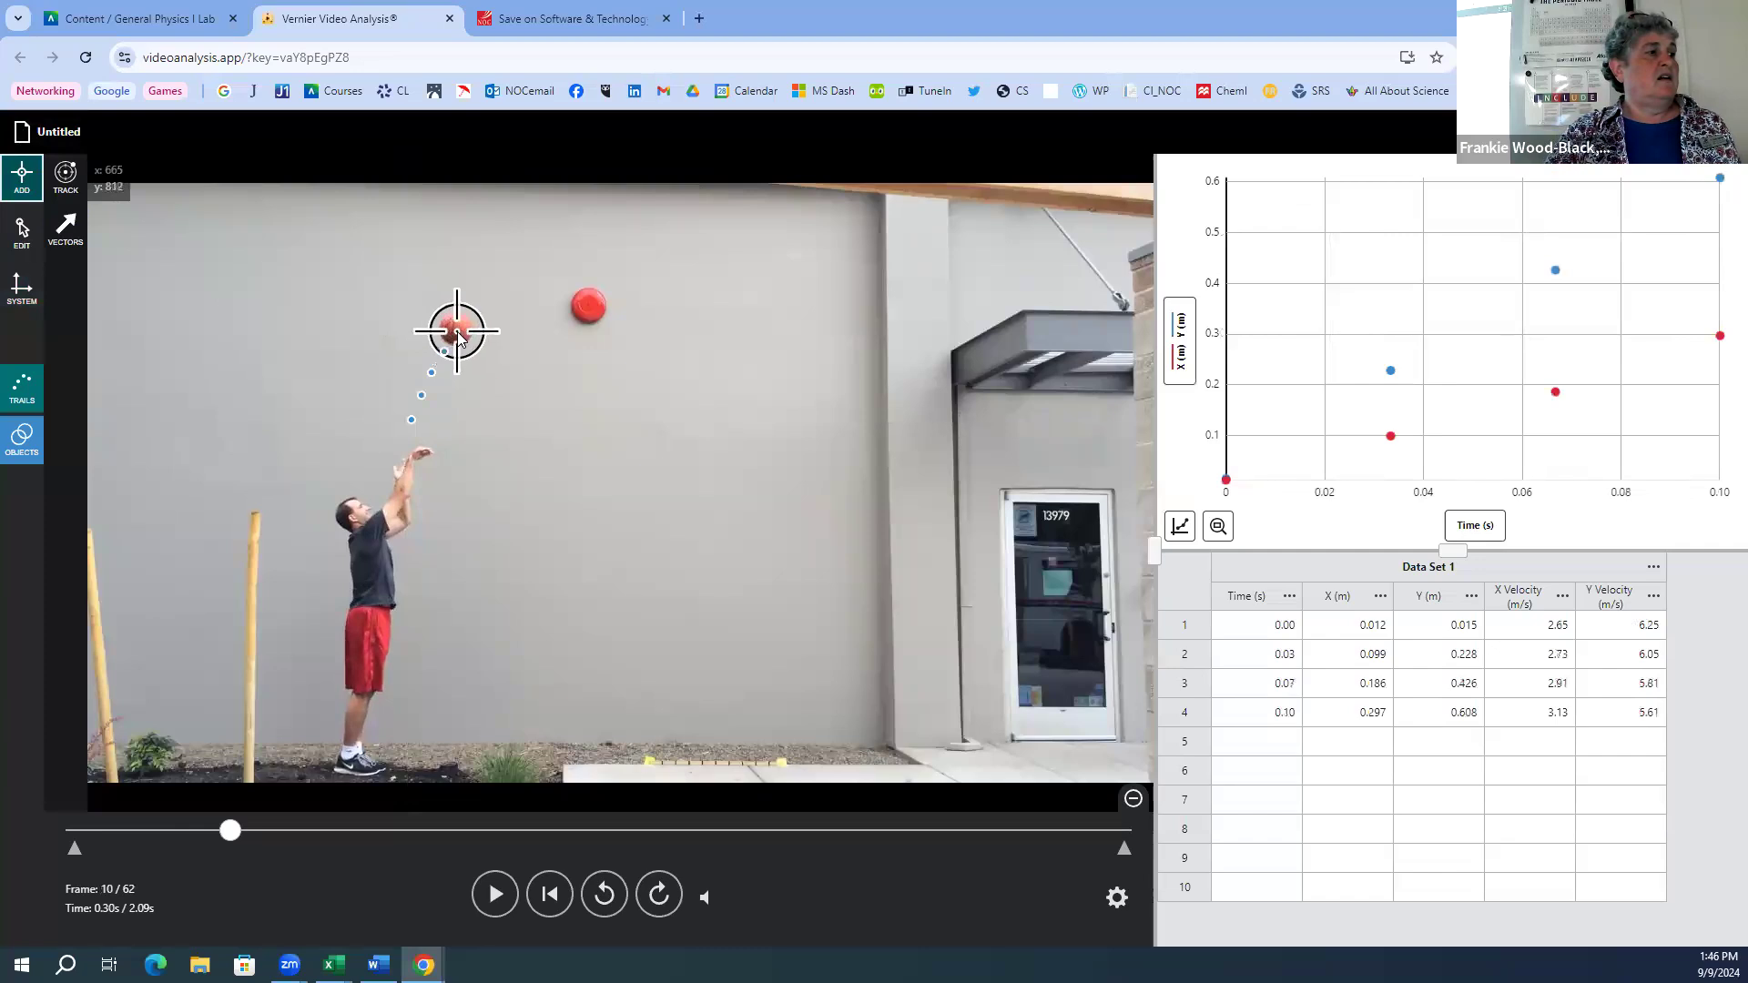
click(456, 331)
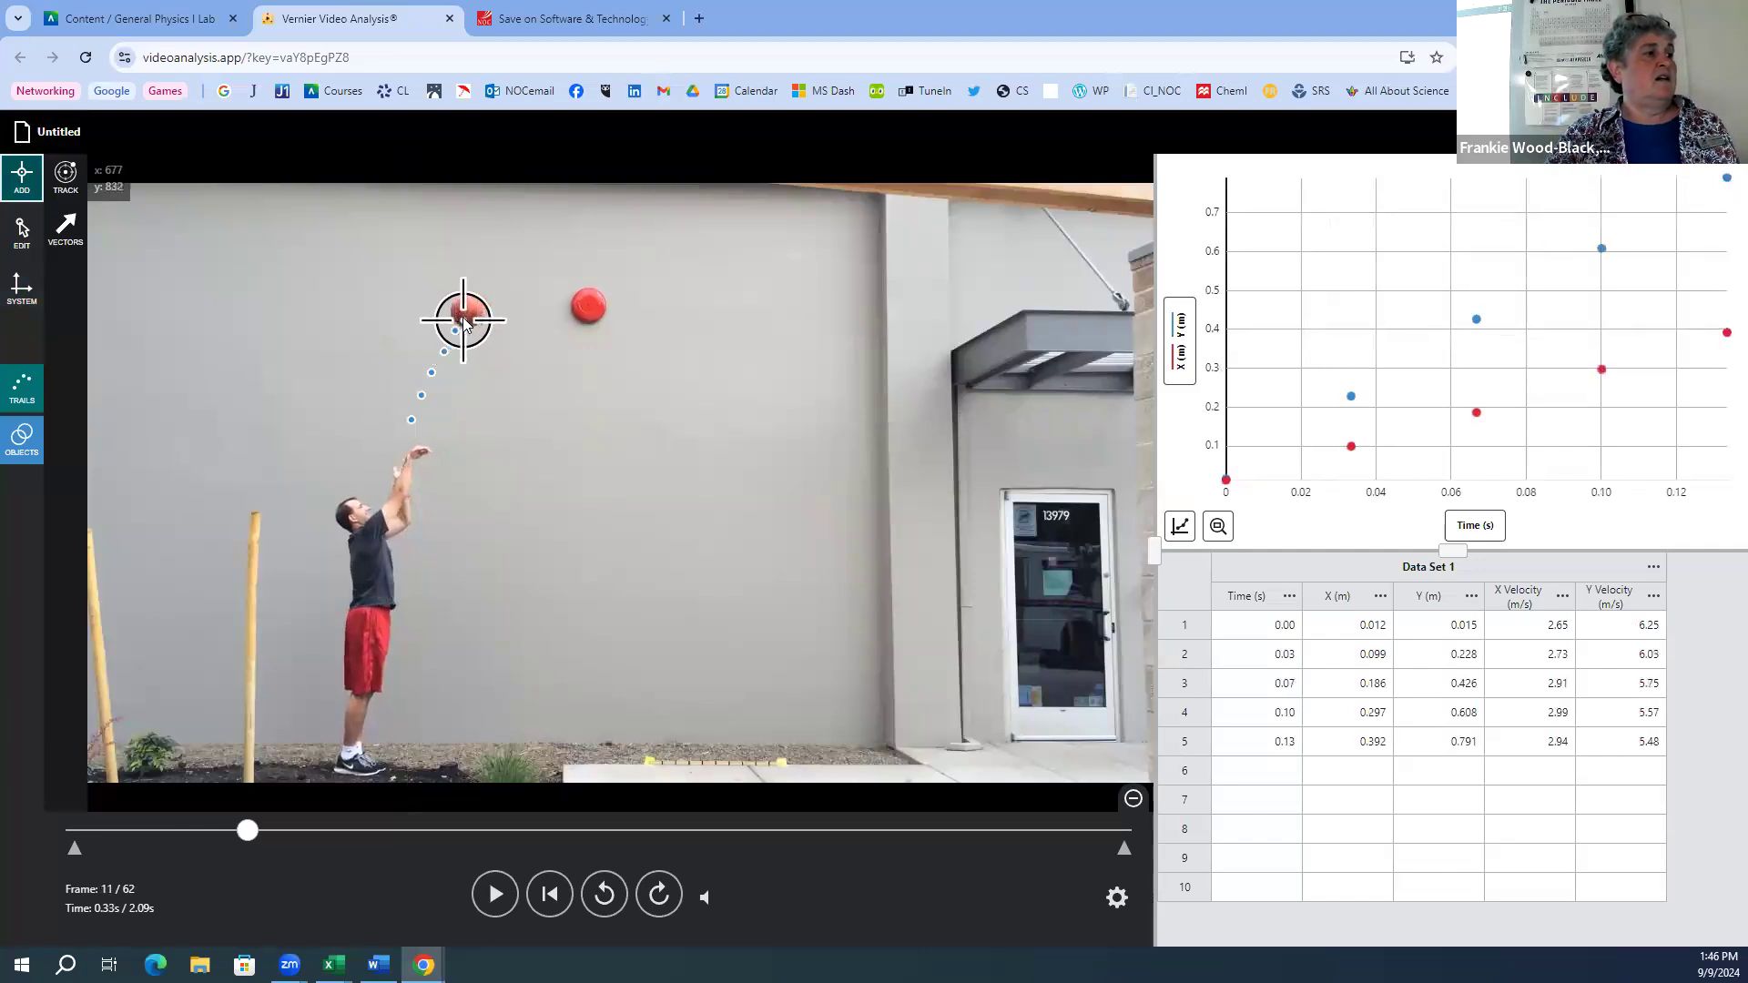
click(466, 313)
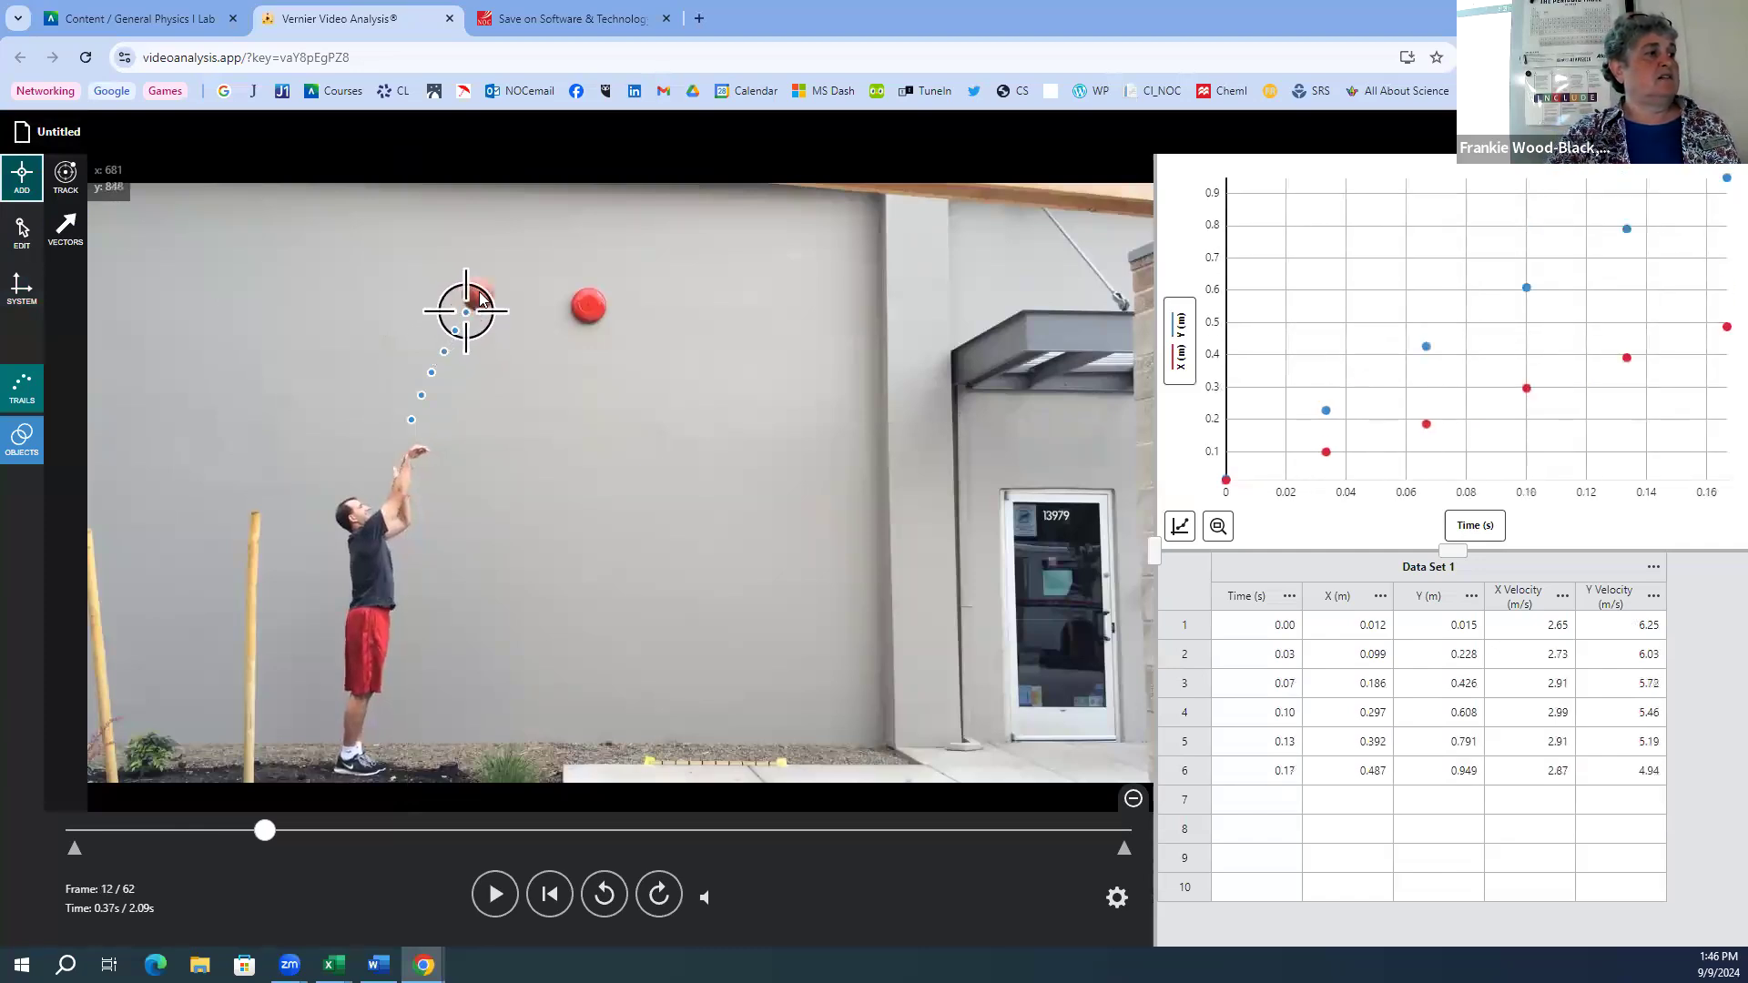
click(480, 299)
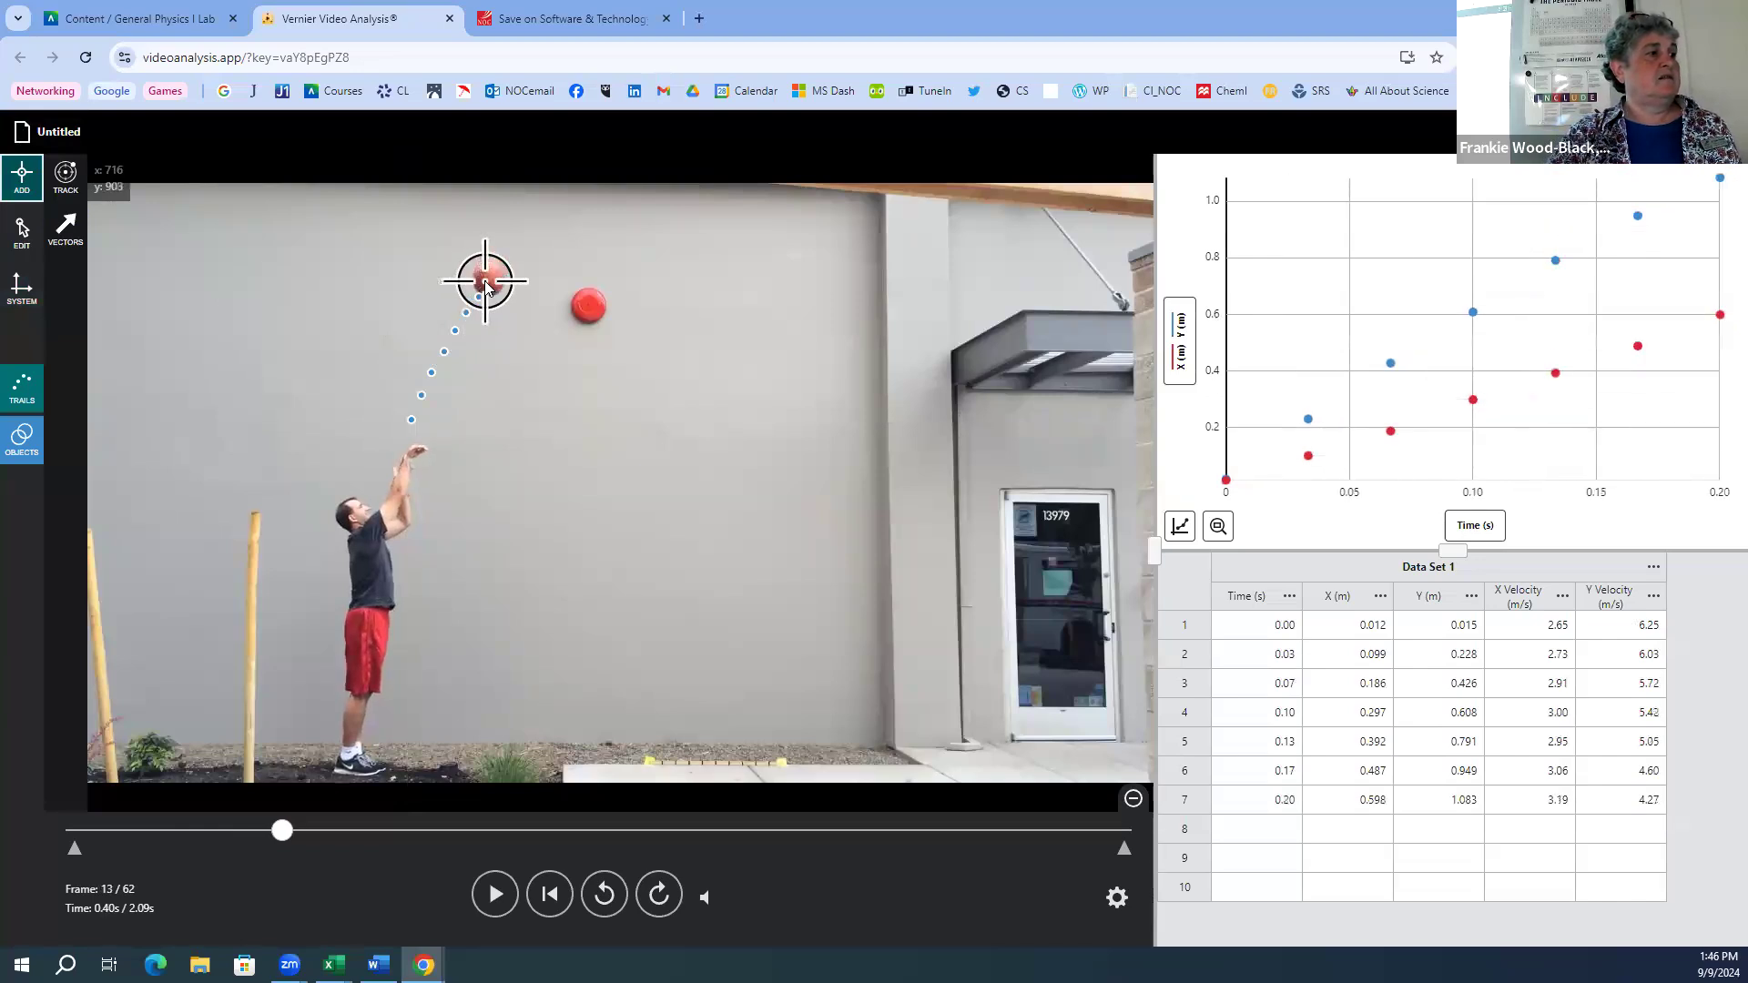
click(491, 283)
click(501, 269)
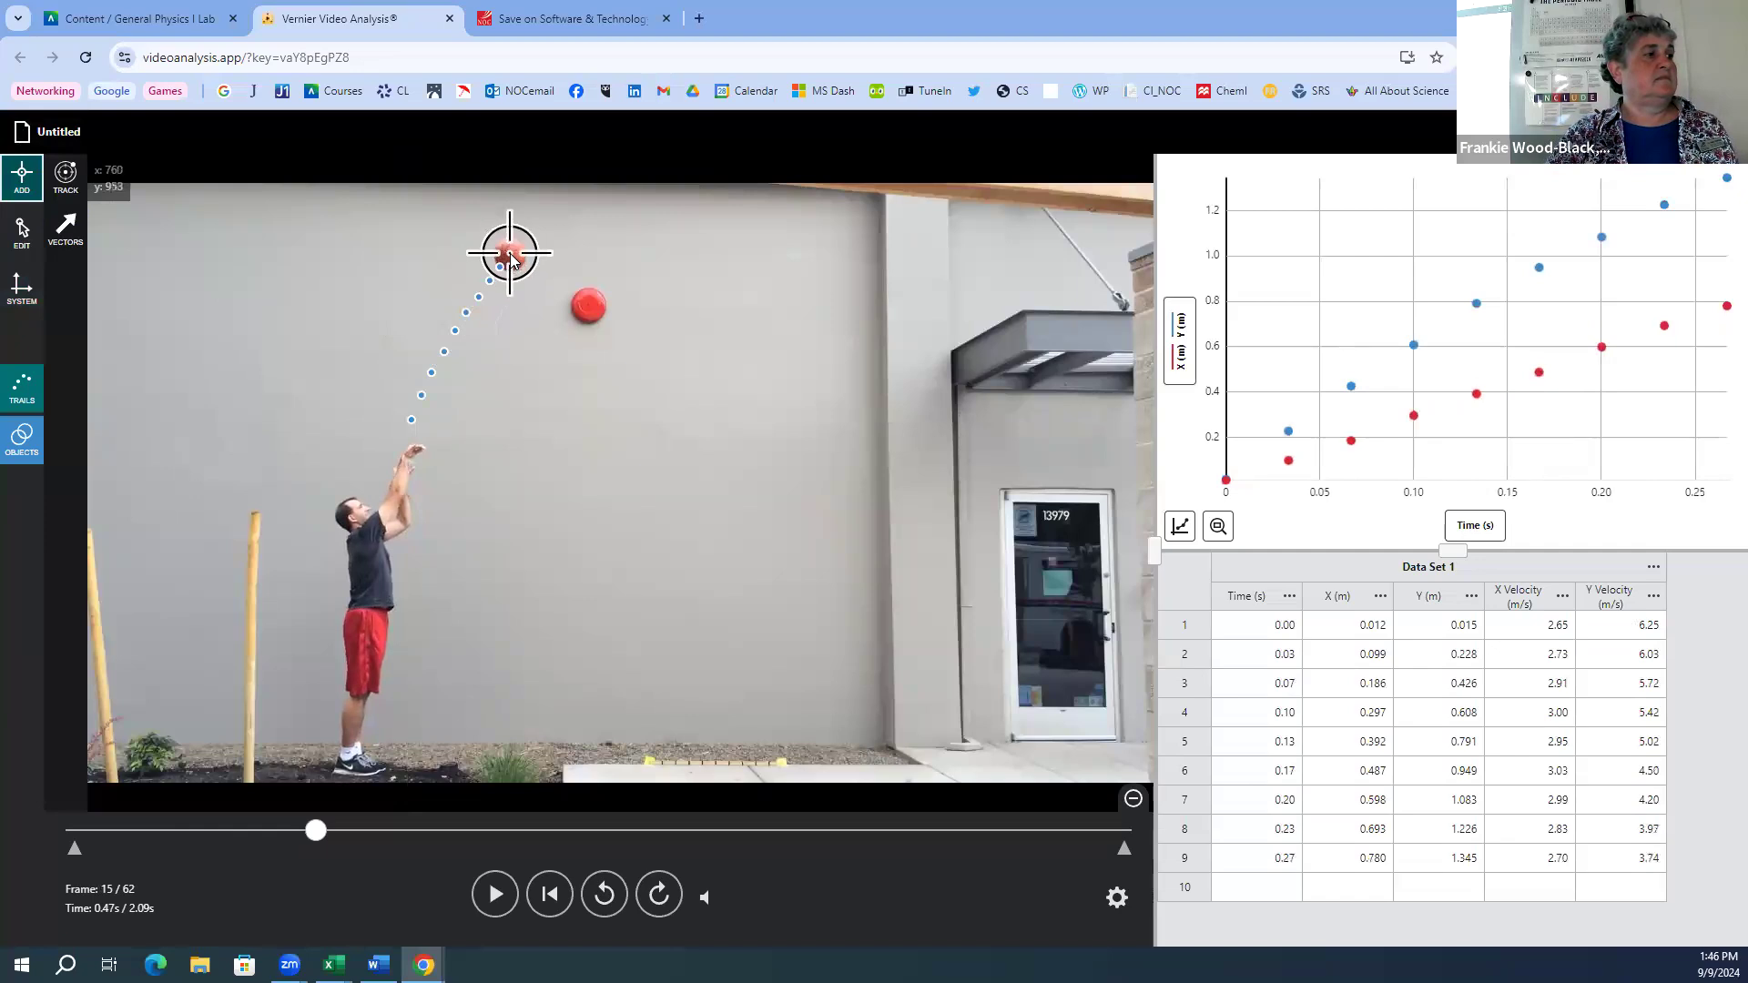
click(513, 254)
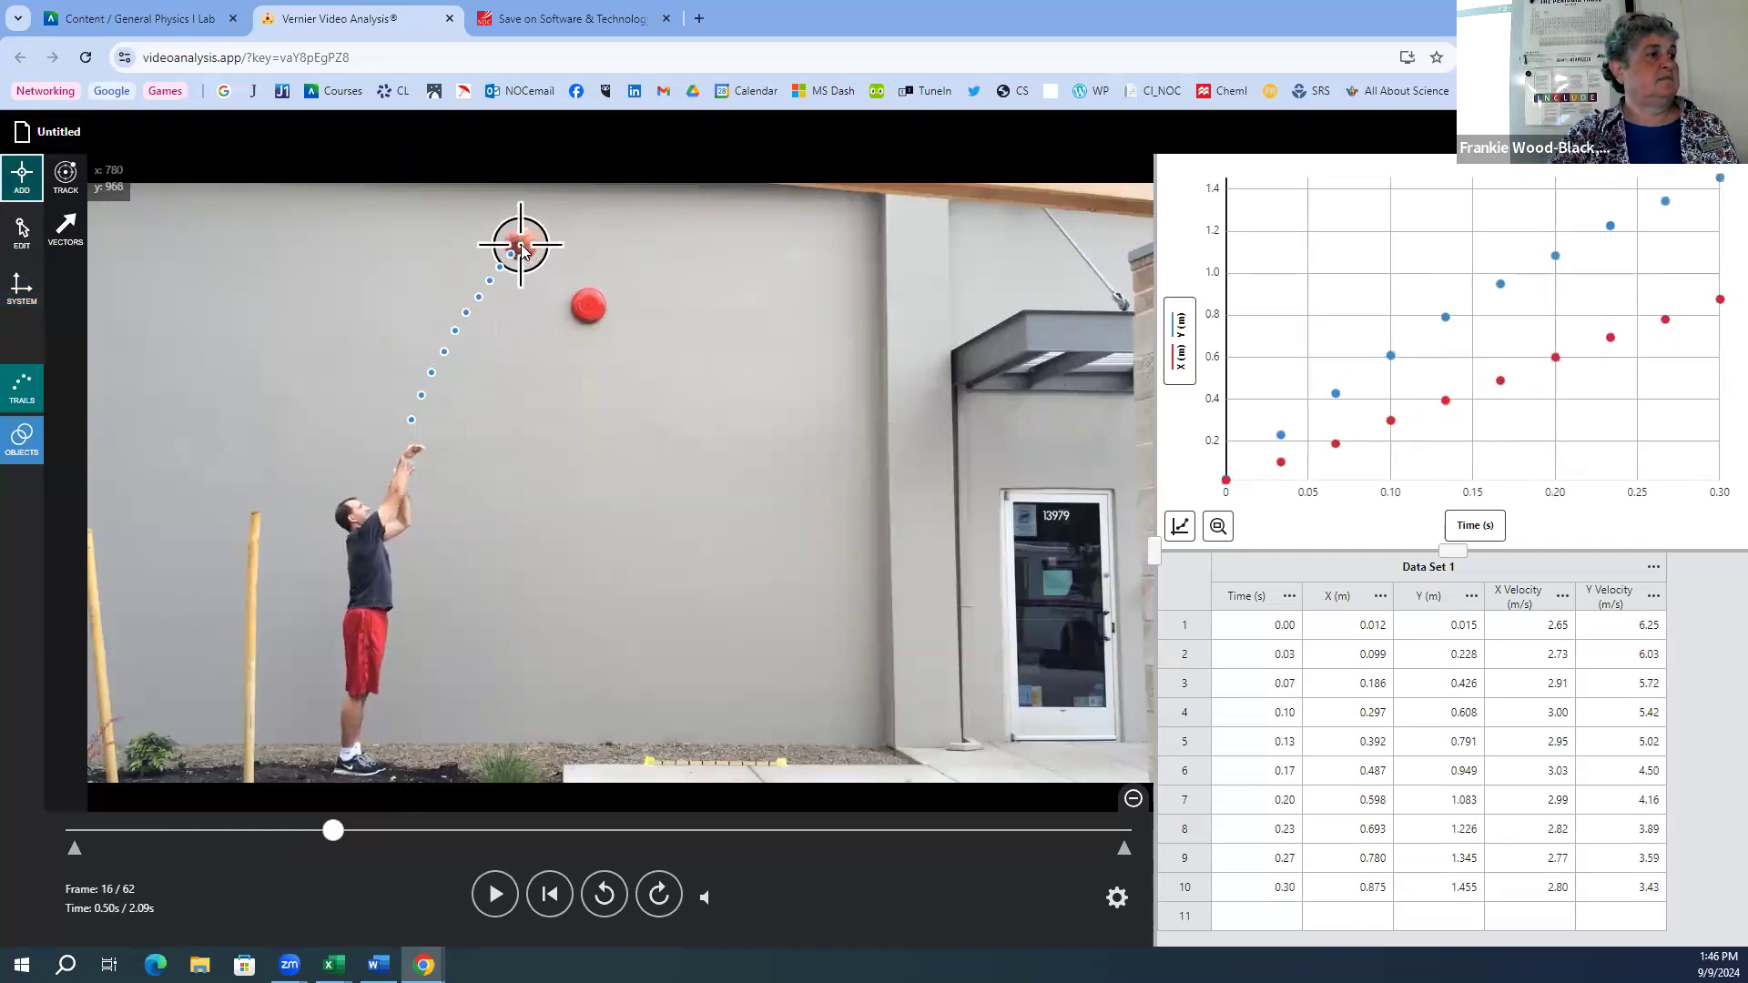
click(520, 244)
click(530, 234)
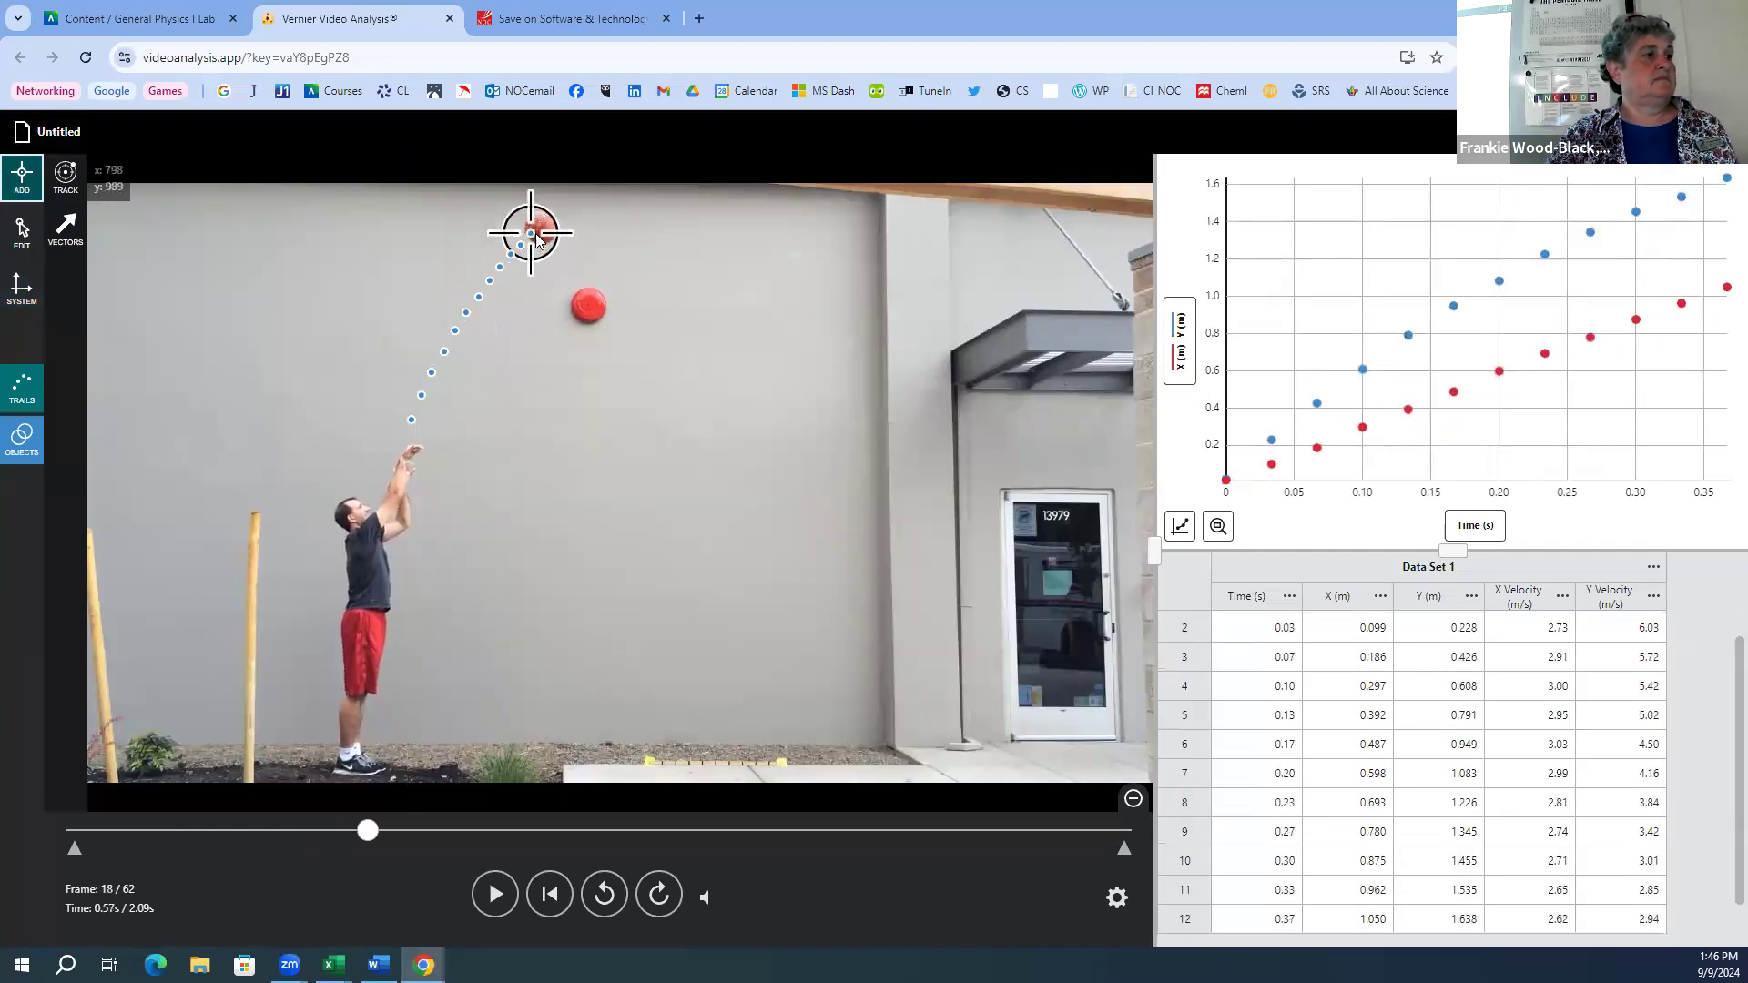
click(545, 228)
click(555, 224)
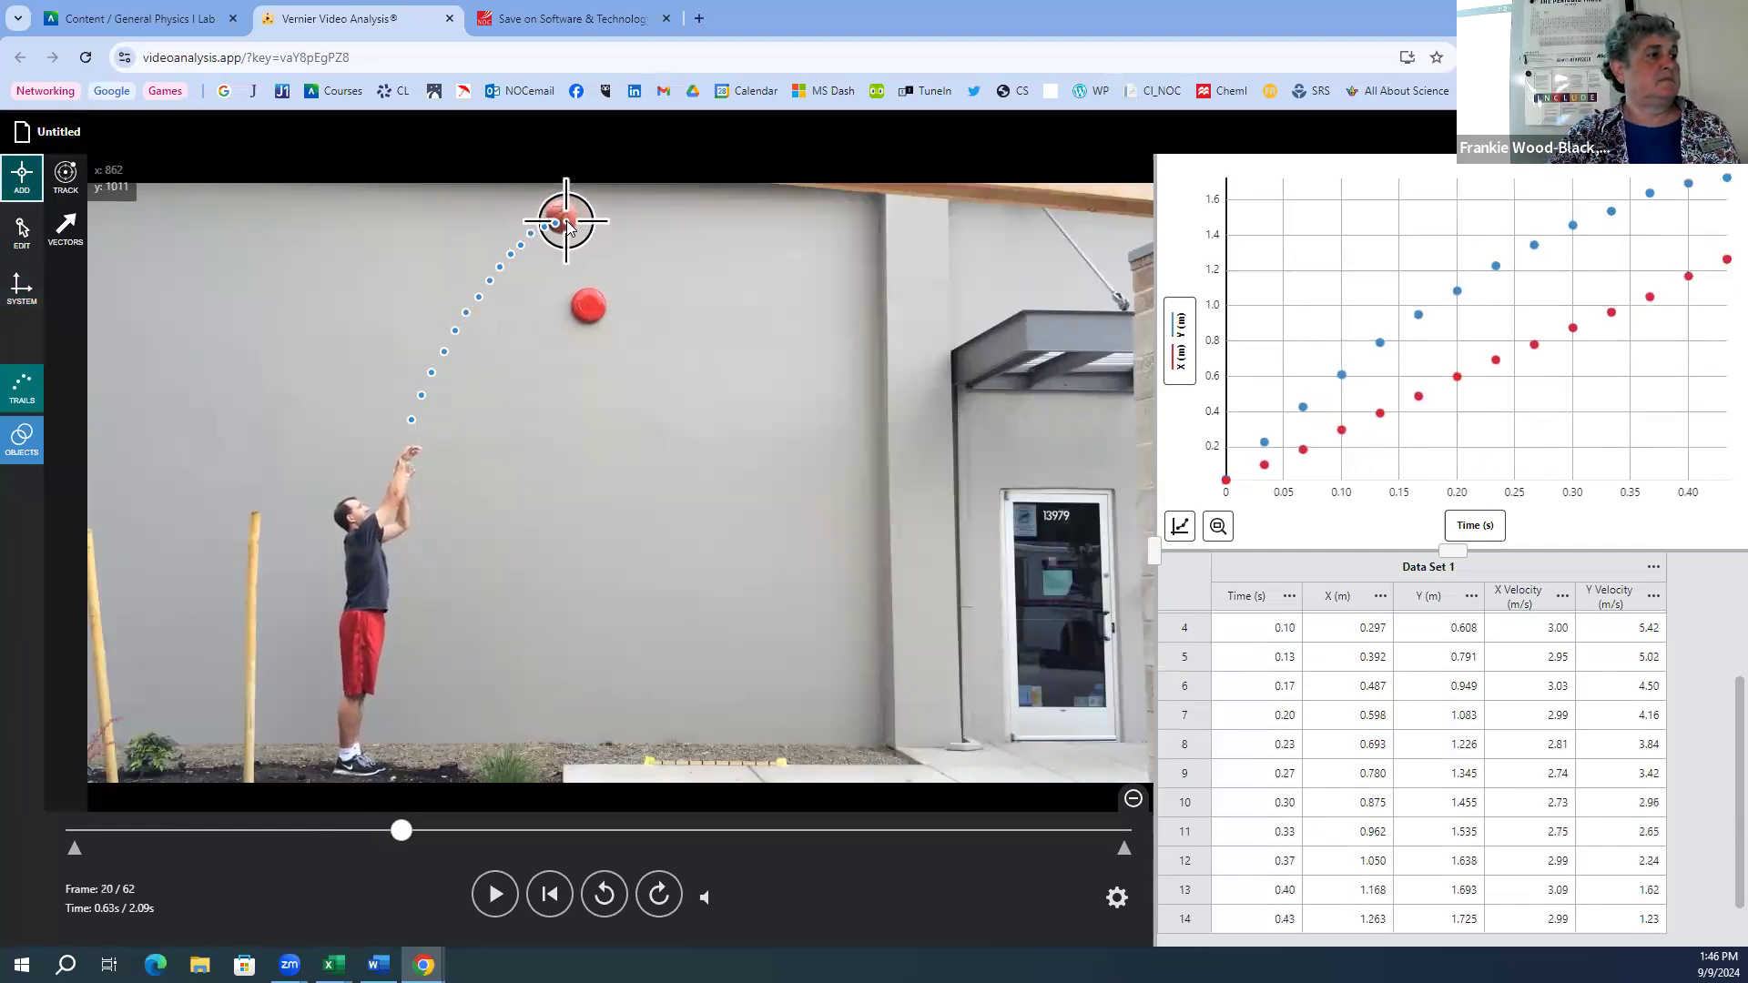
click(565, 223)
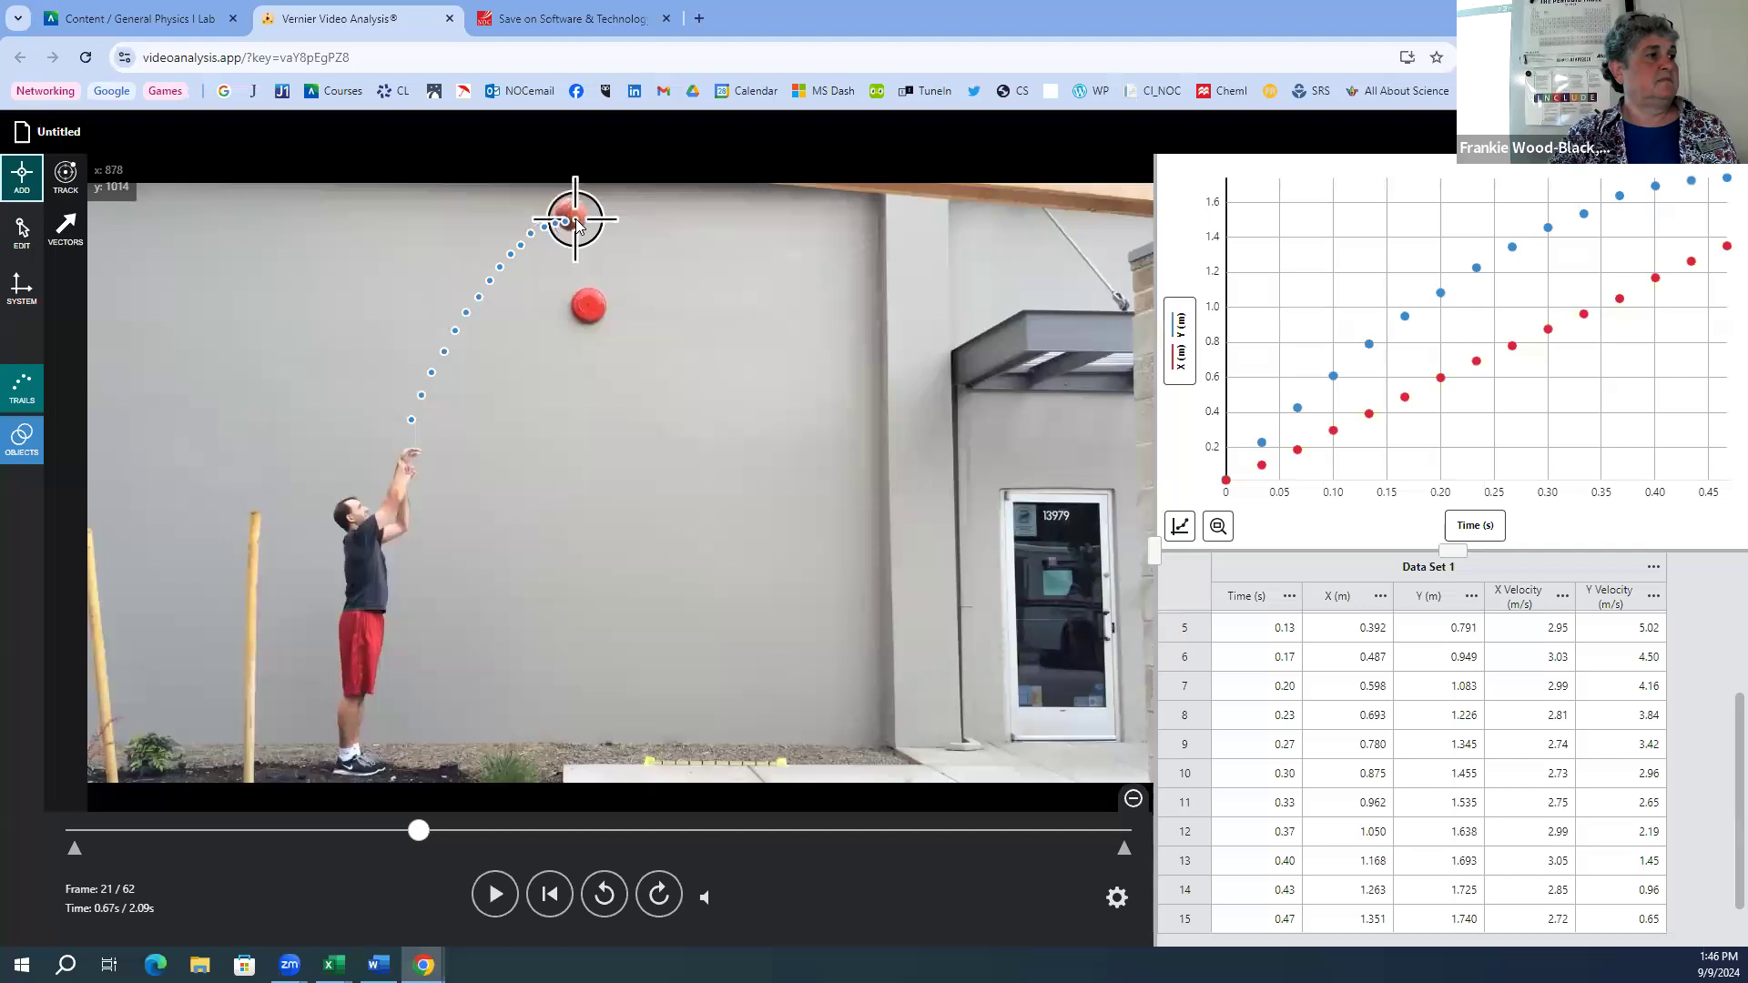
click(576, 223)
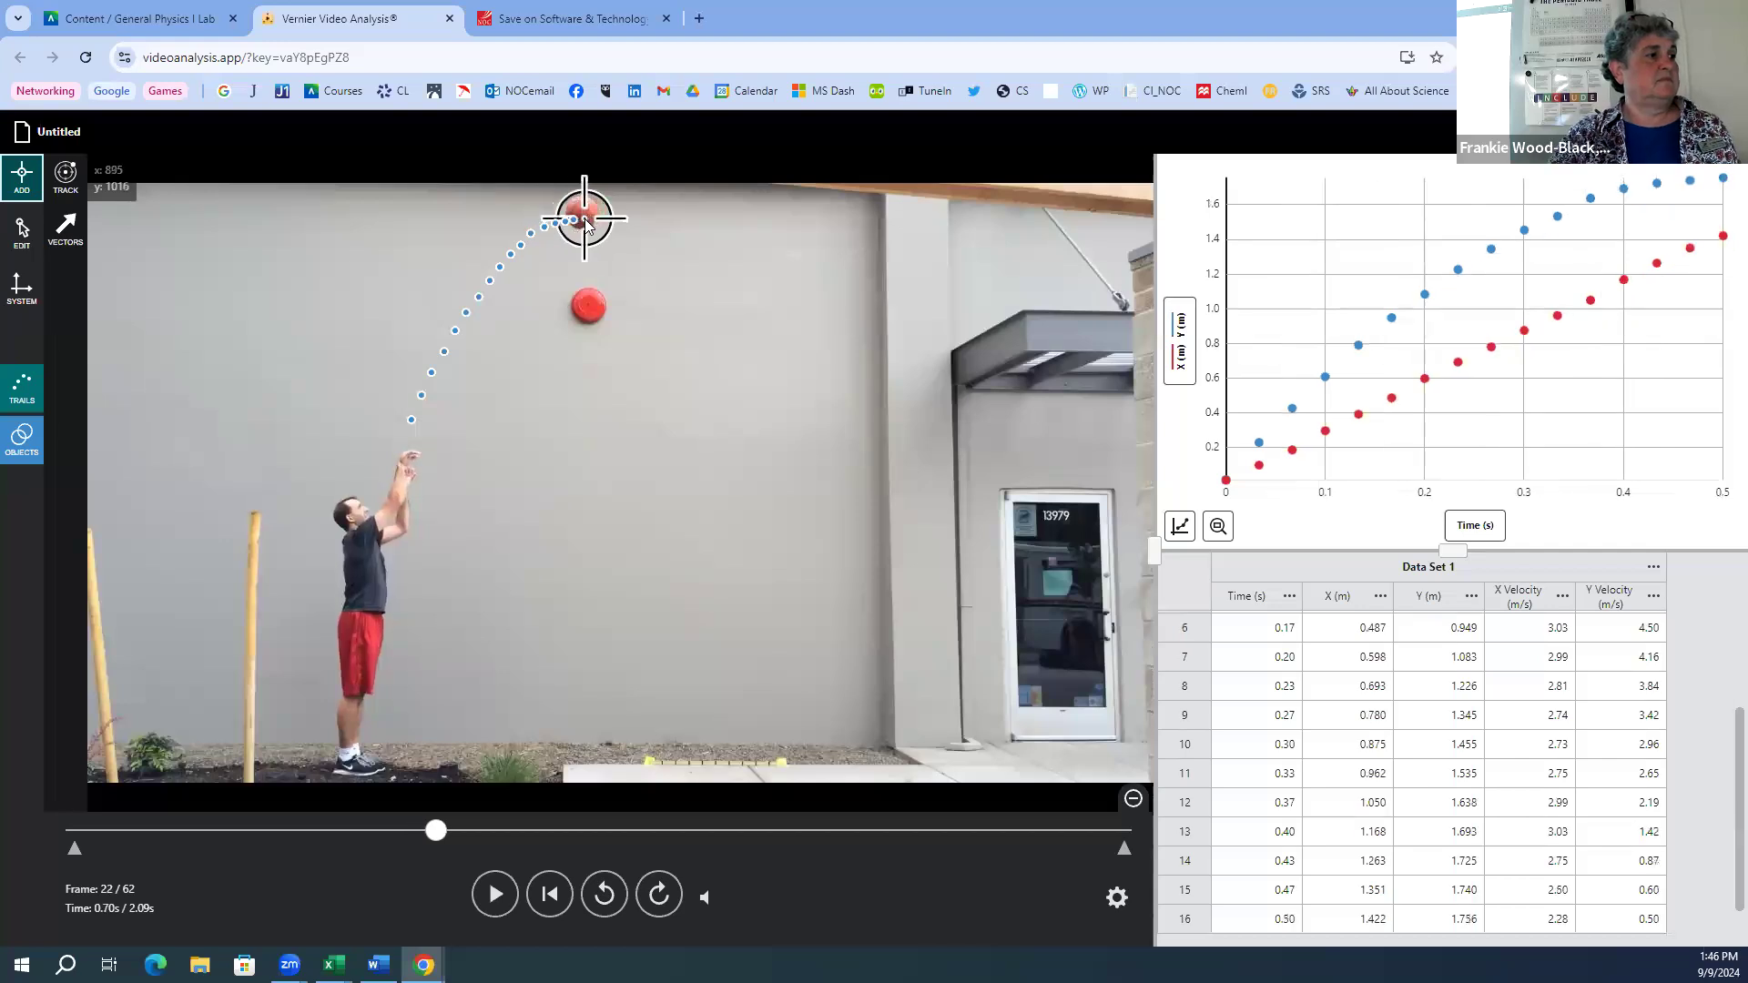
click(586, 221)
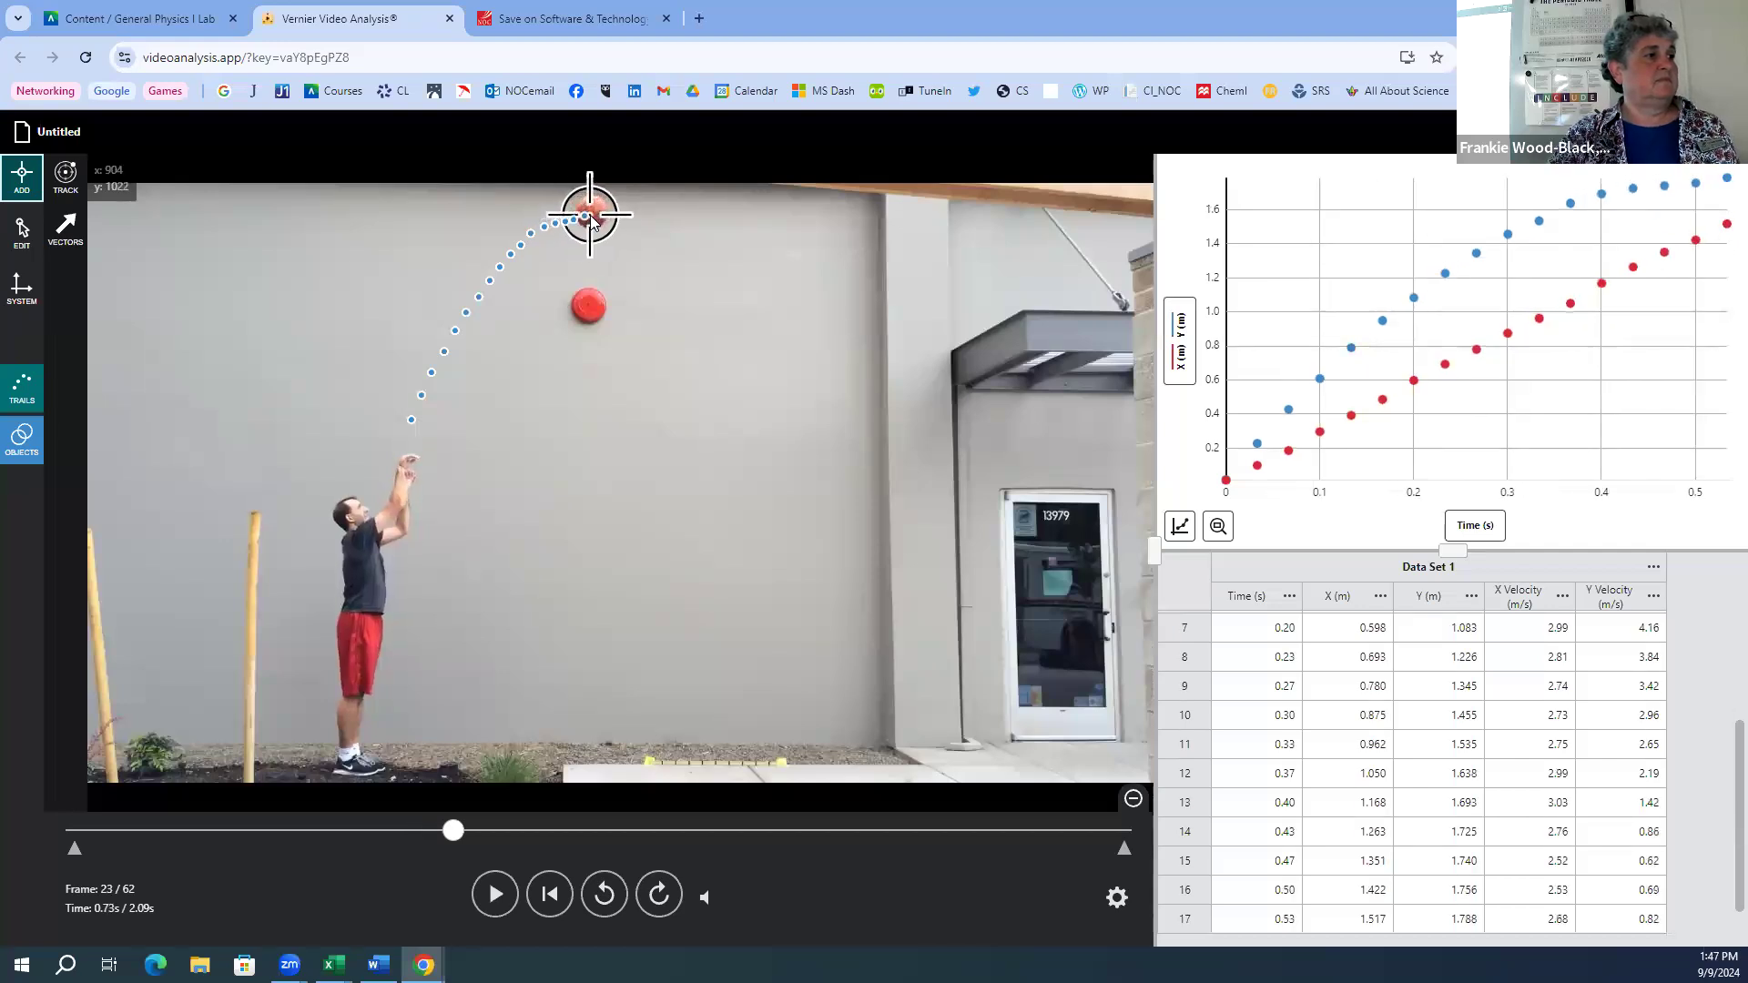
click(592, 222)
click(603, 217)
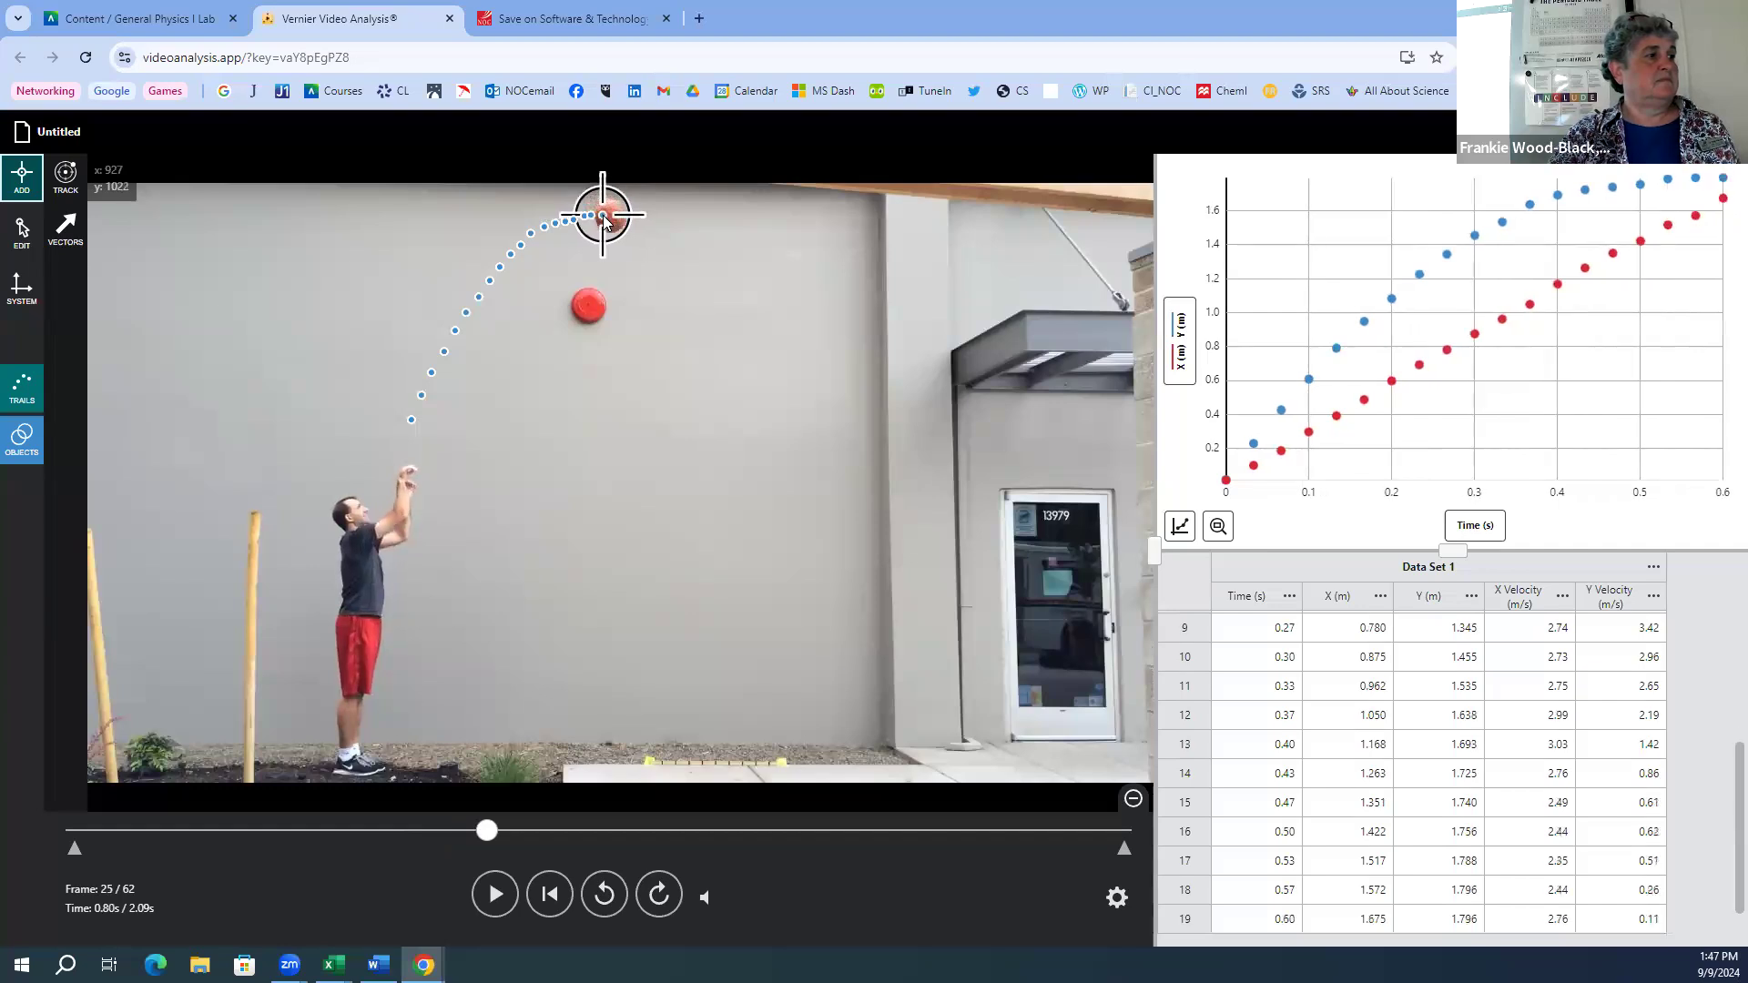
click(617, 218)
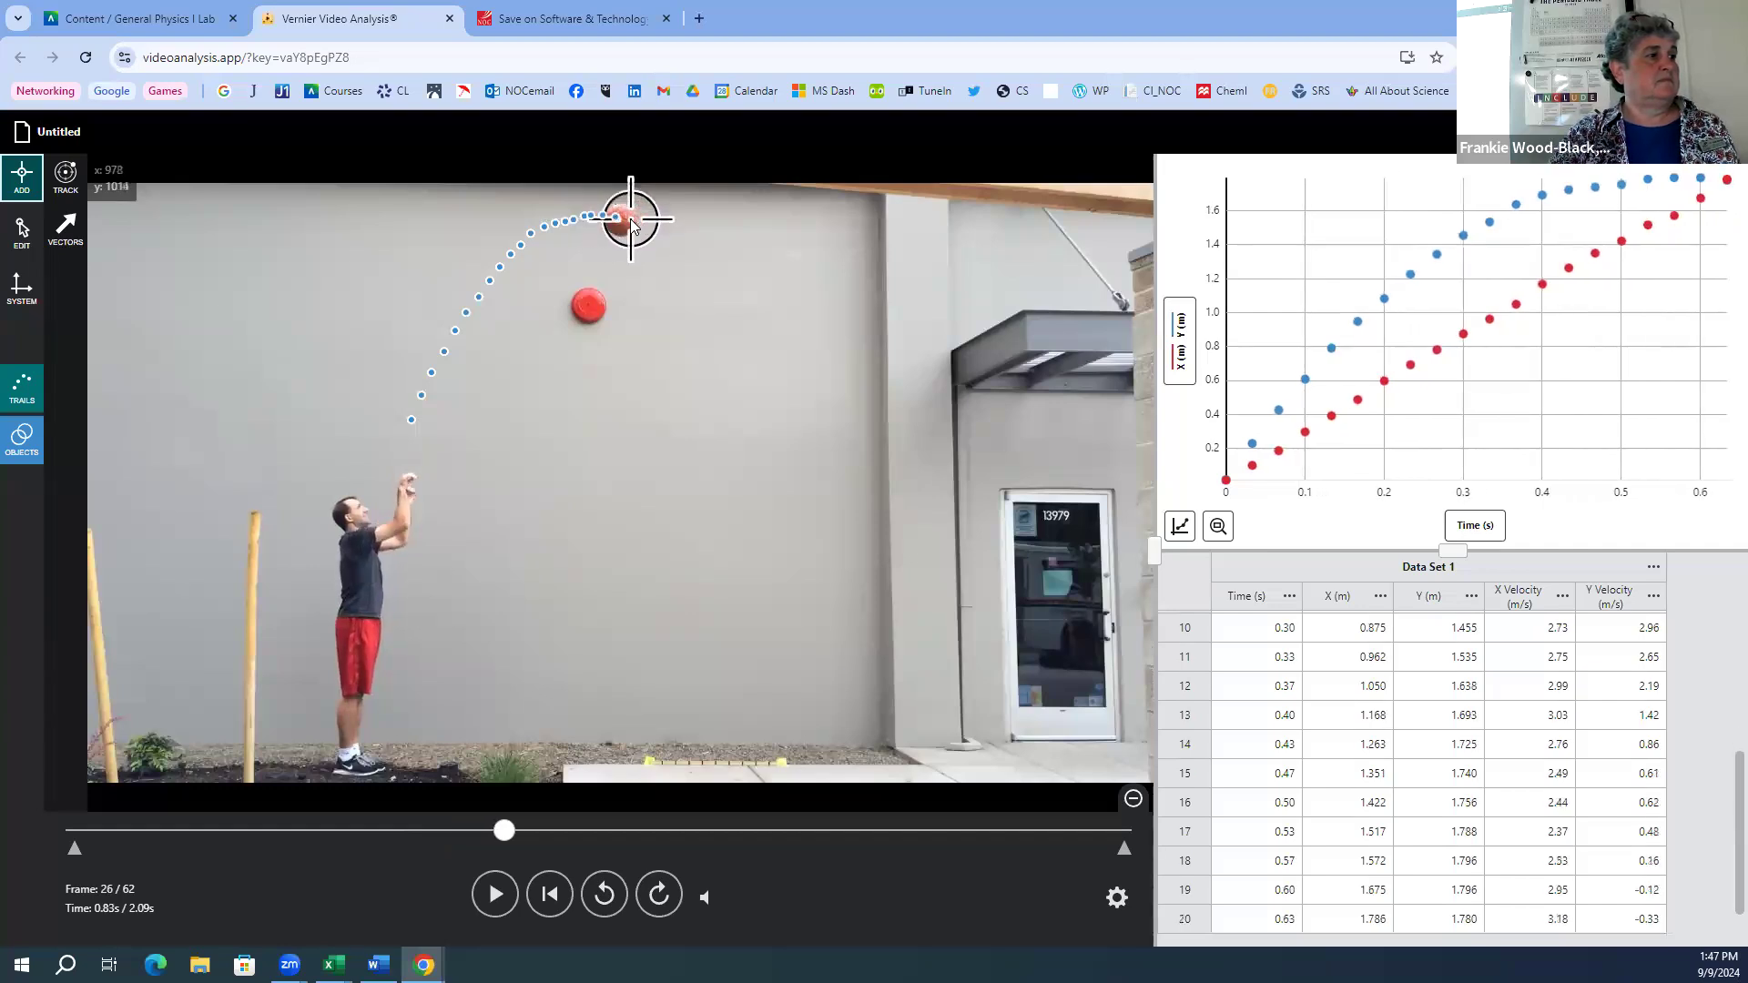
click(628, 224)
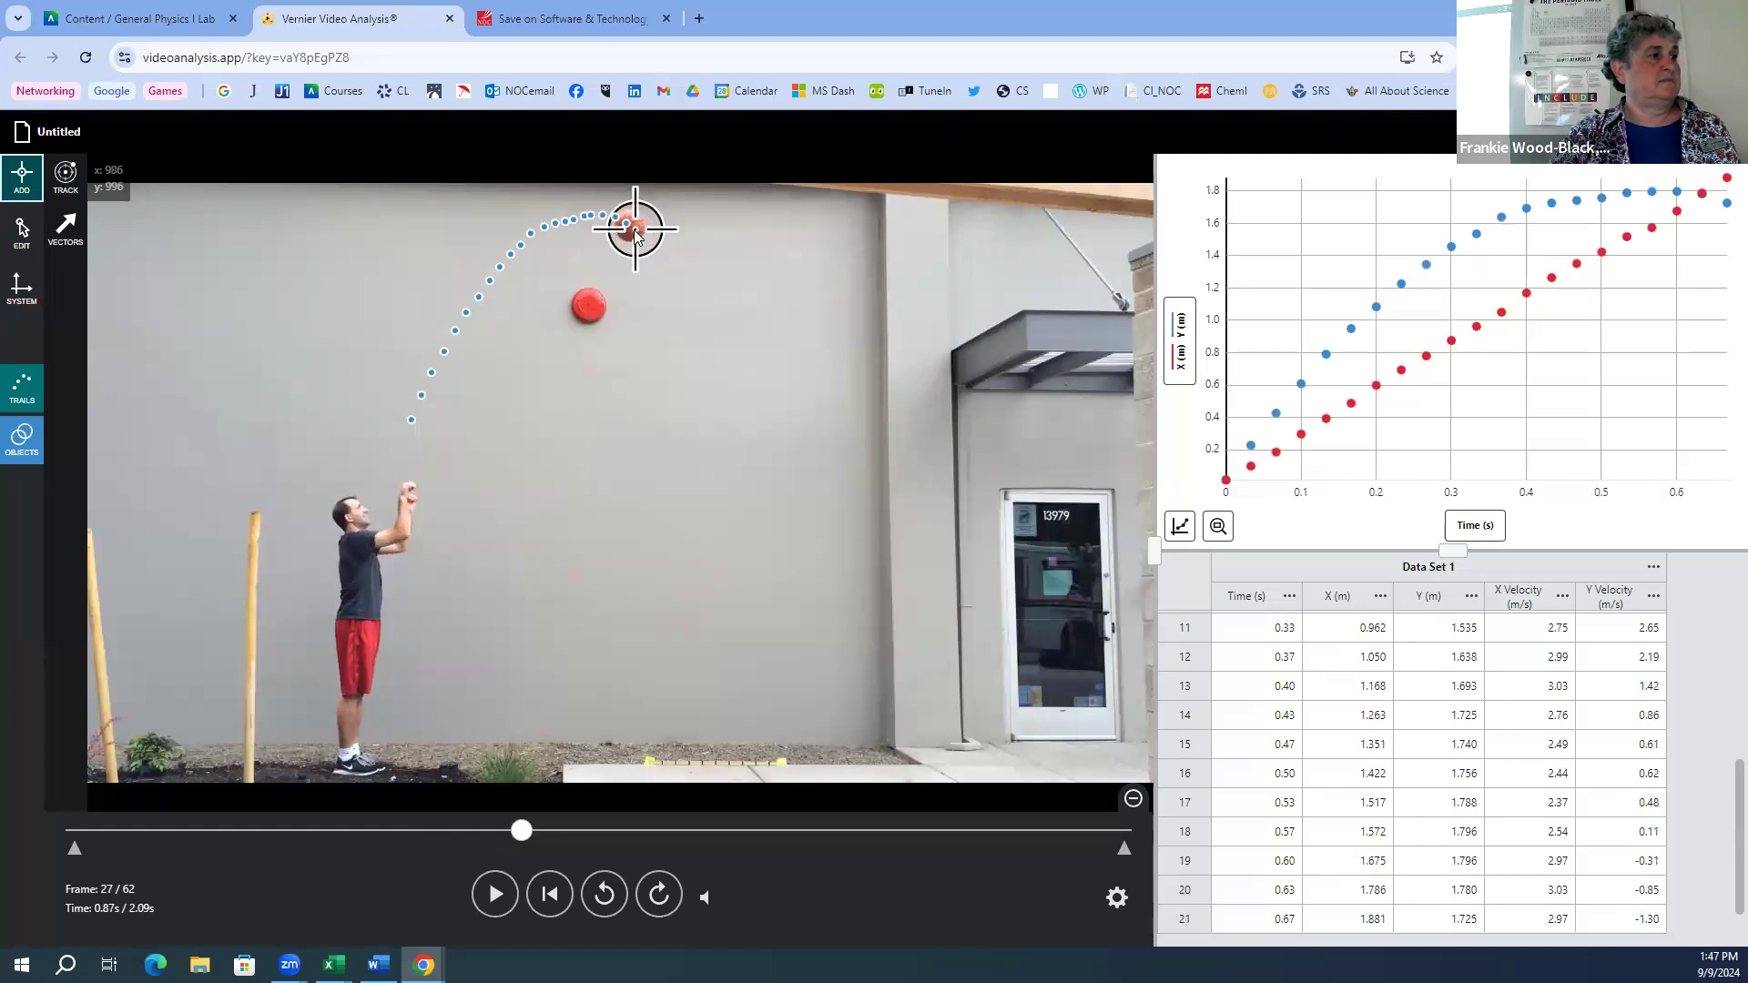
click(633, 229)
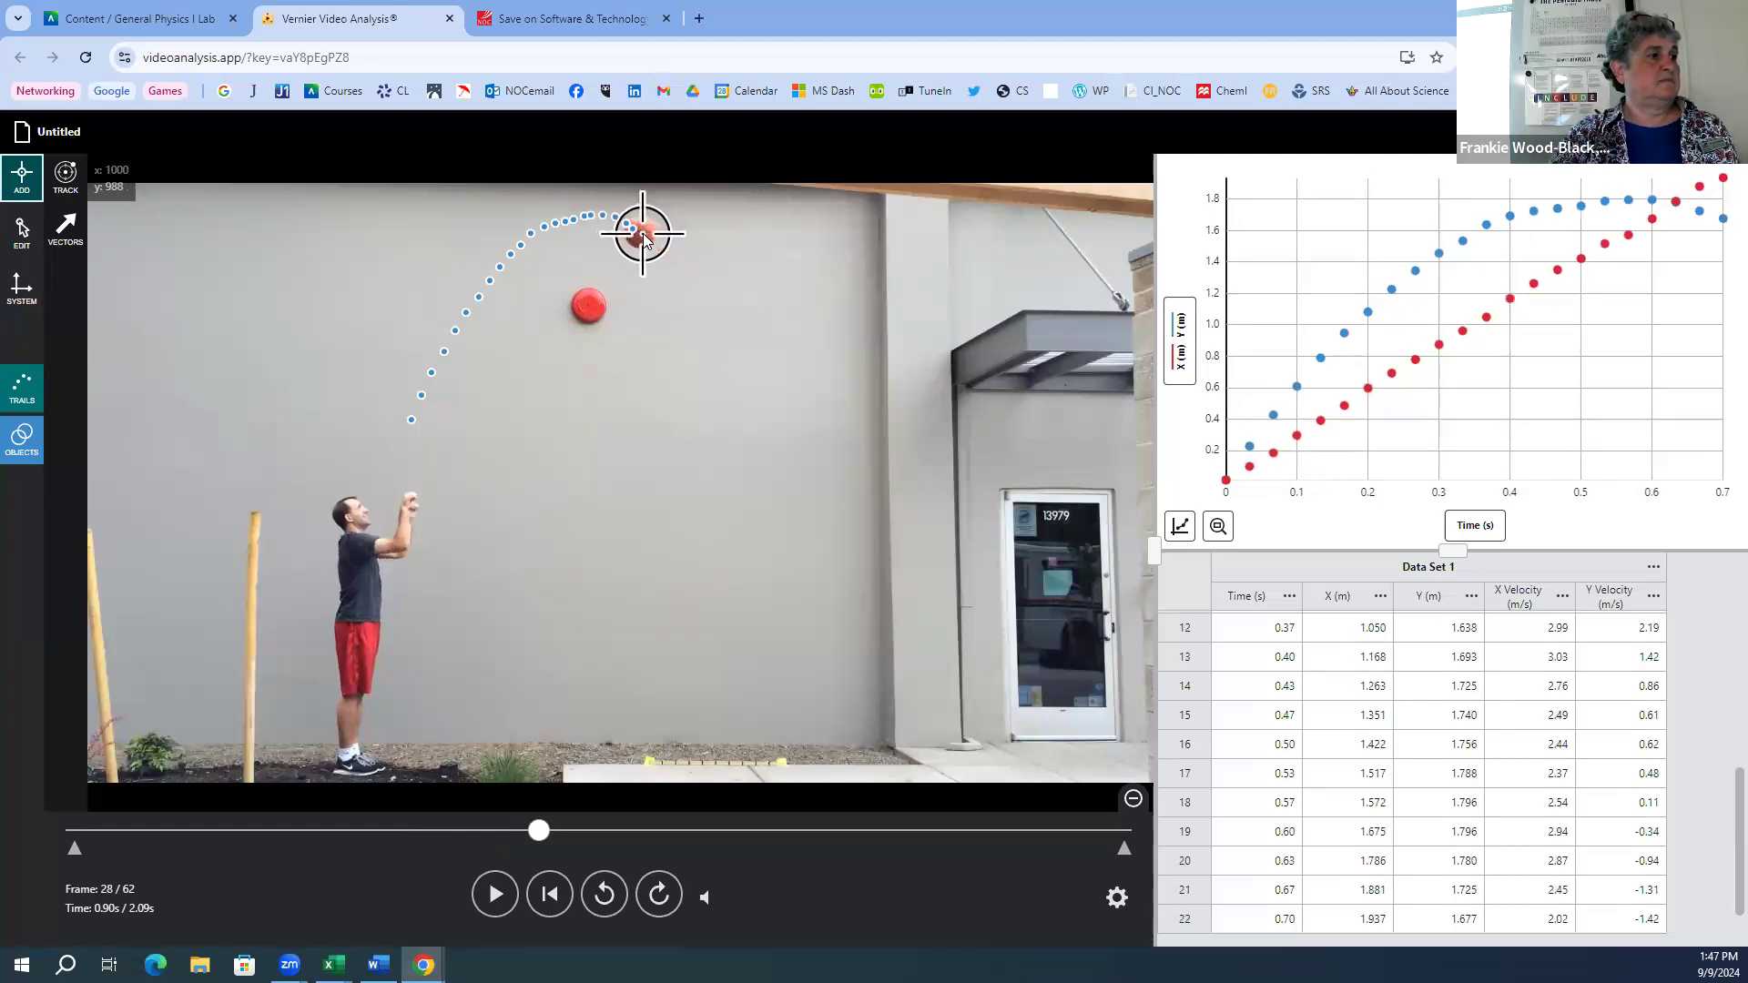
click(644, 239)
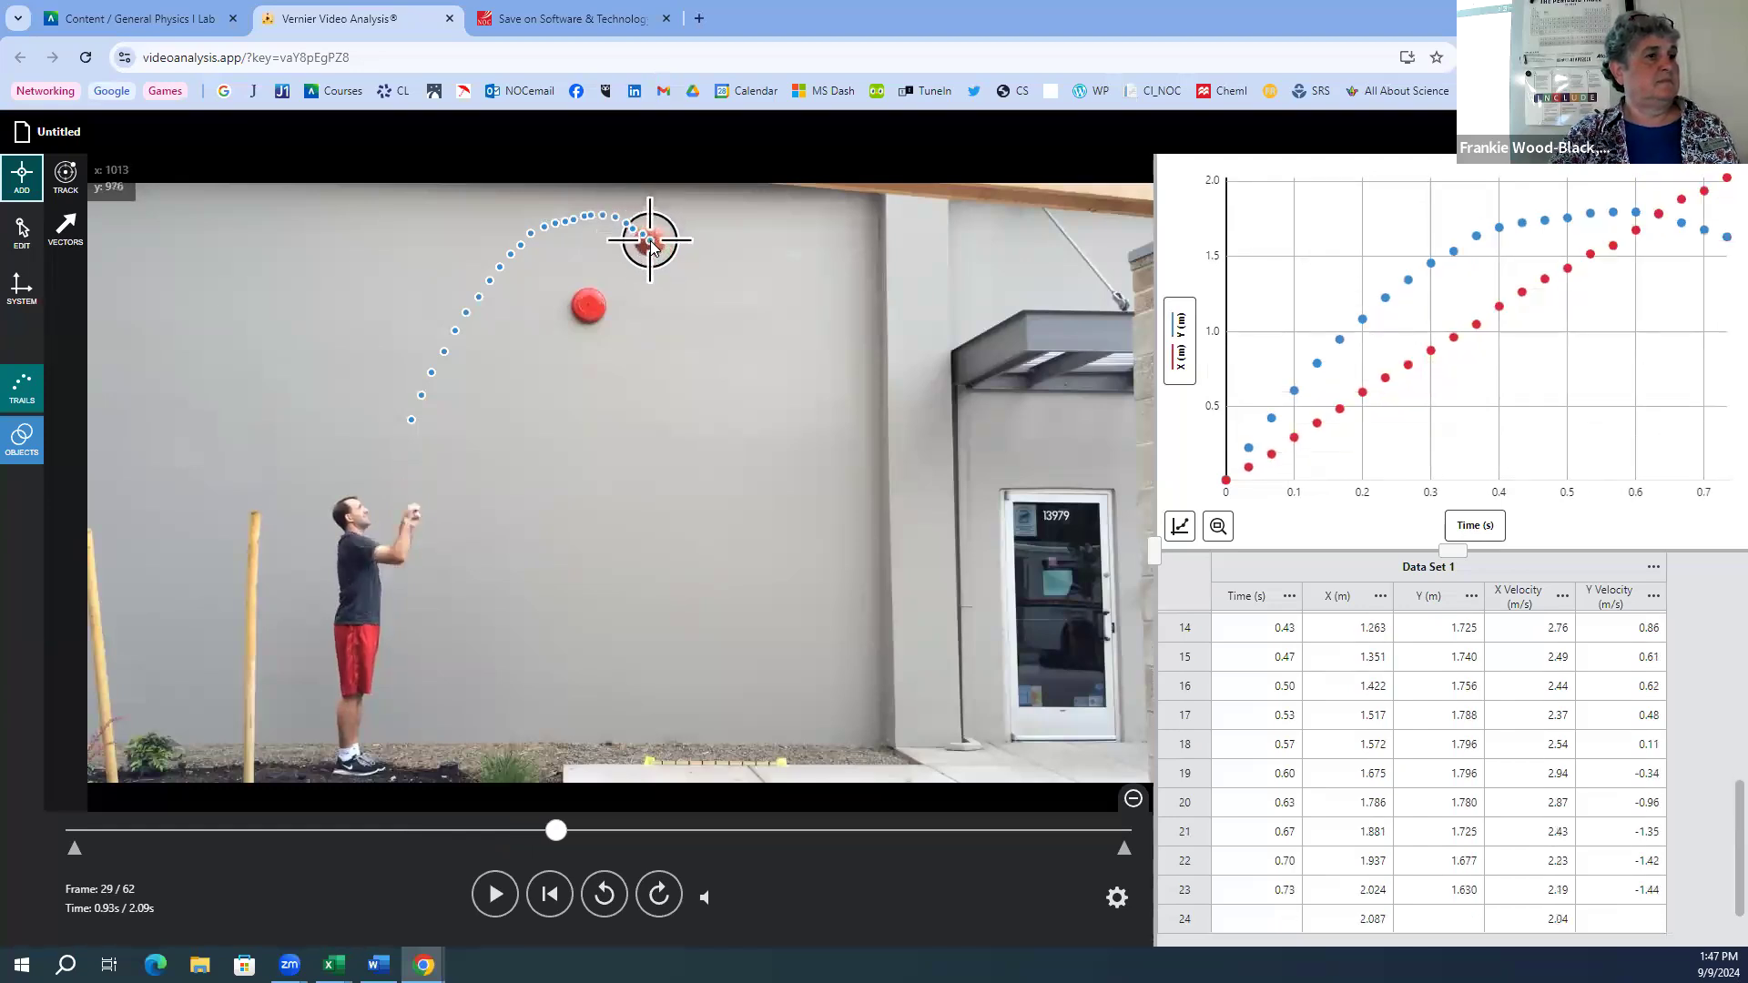
click(652, 247)
click(663, 251)
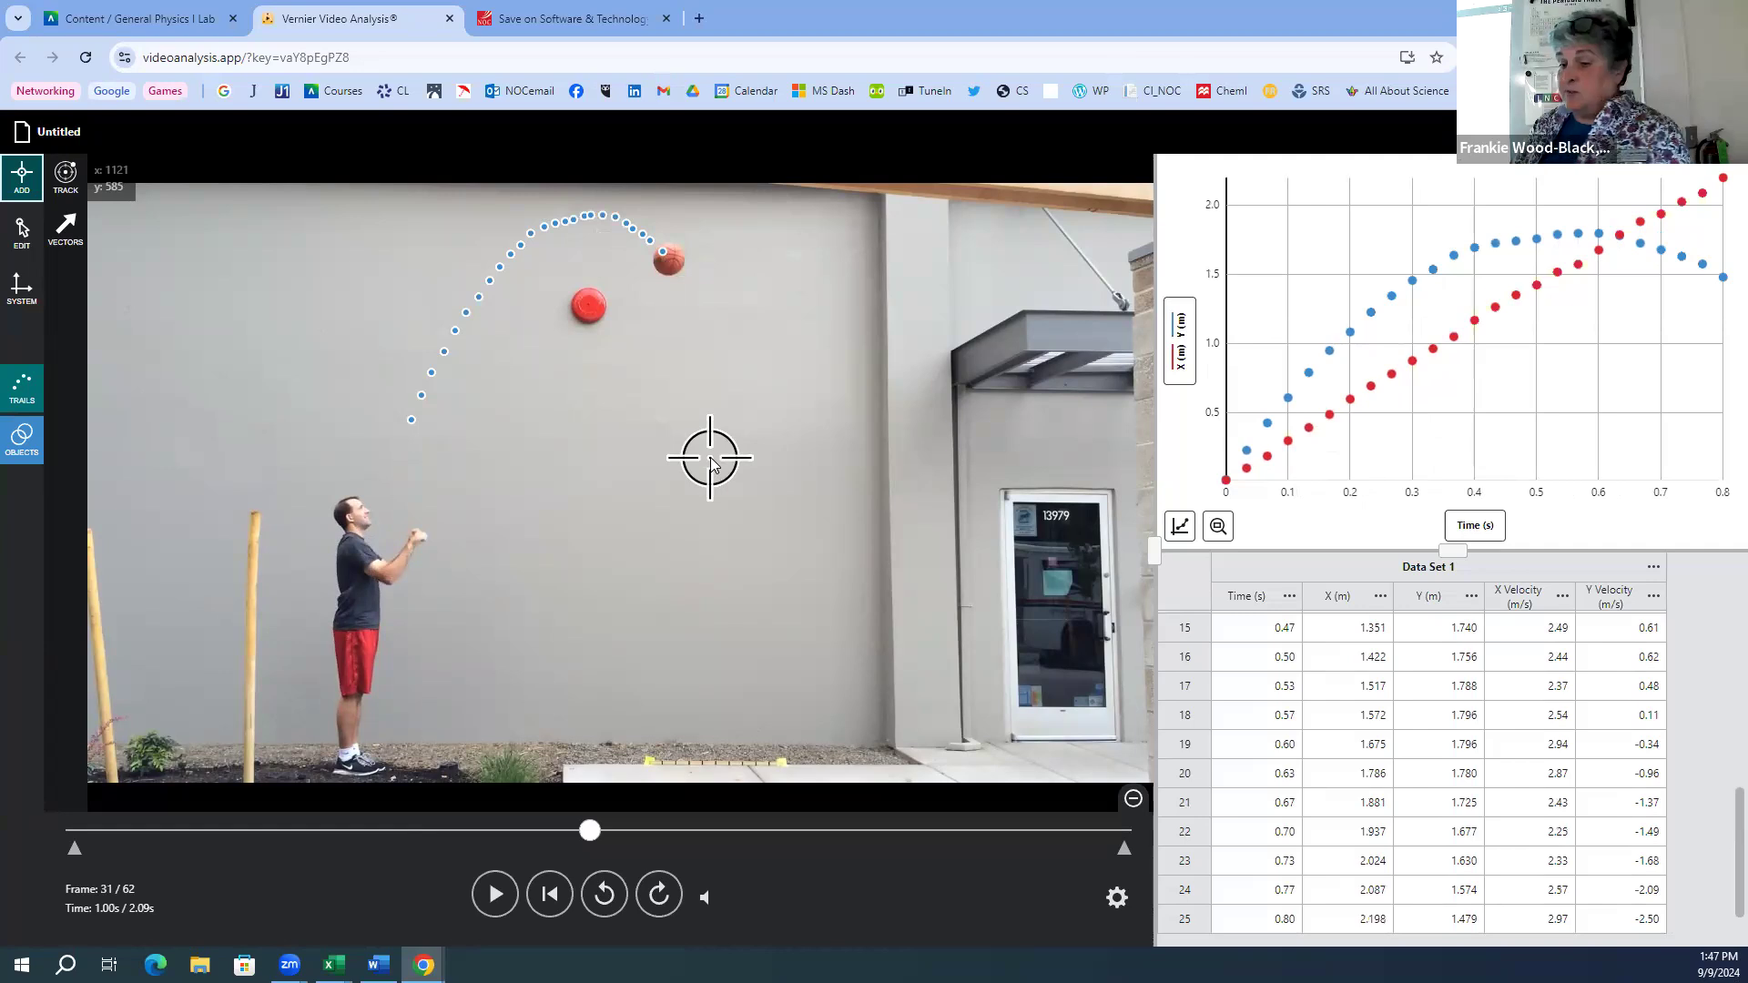
- Apply a linear curve fit to the X and Y position graph
click(1180, 528)
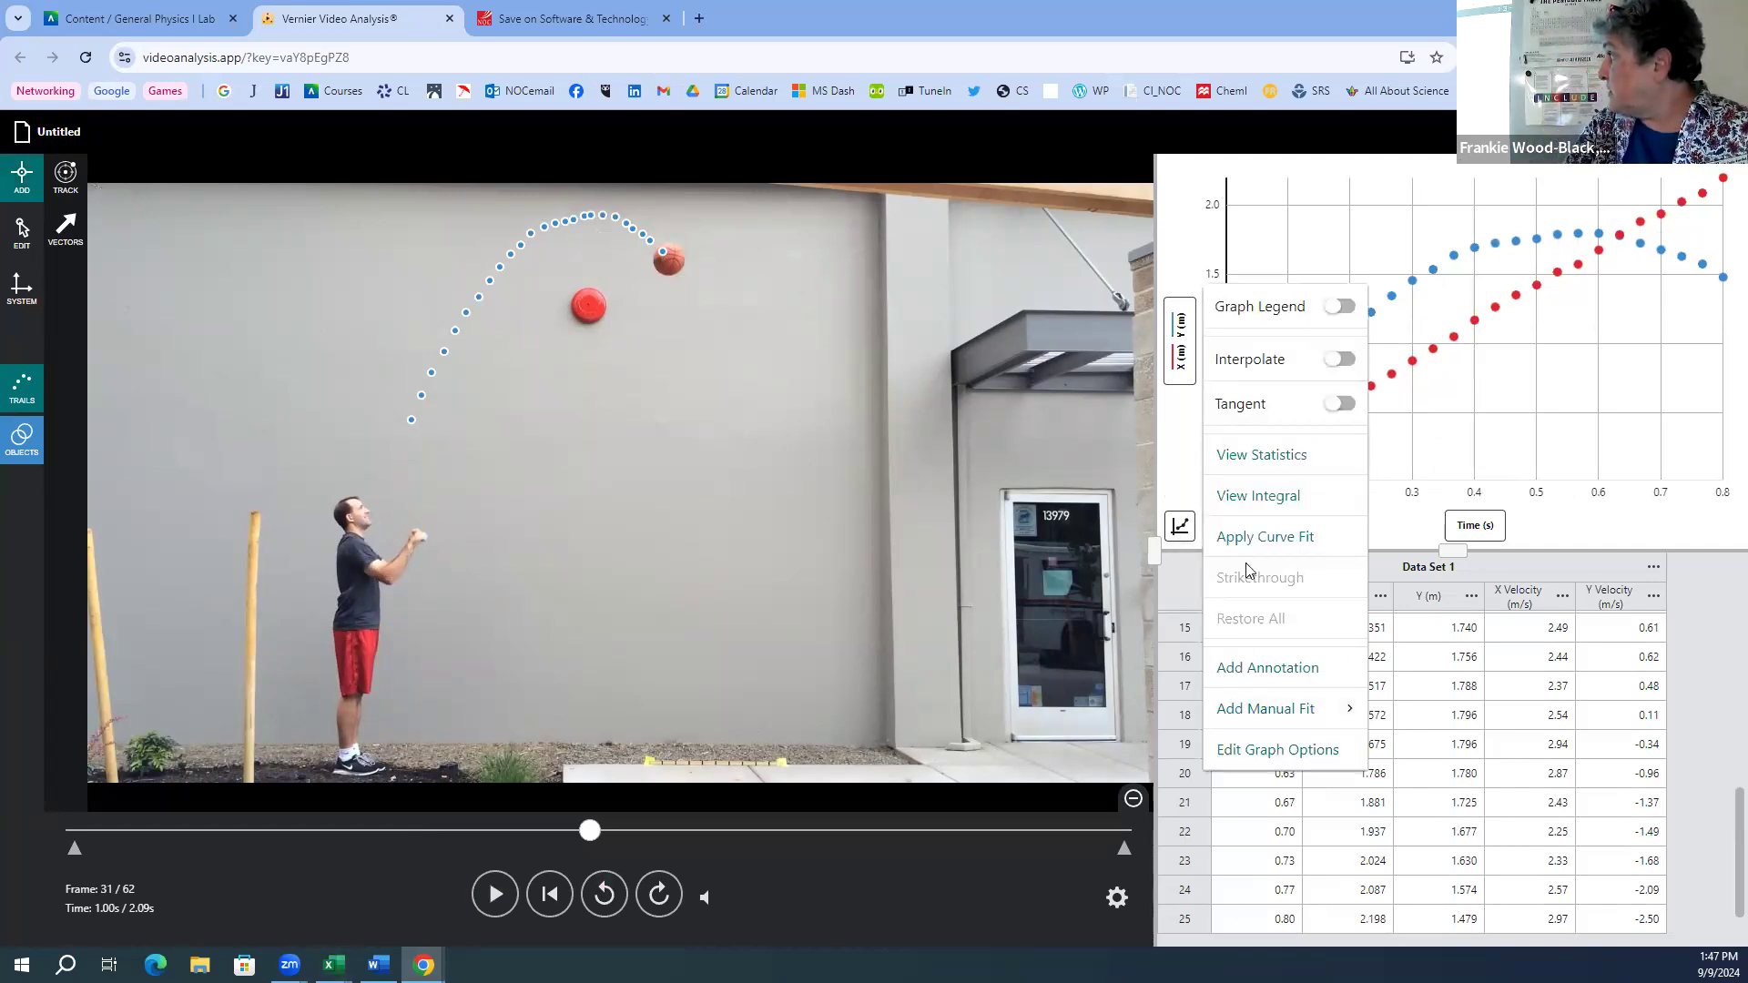
click(1253, 537)
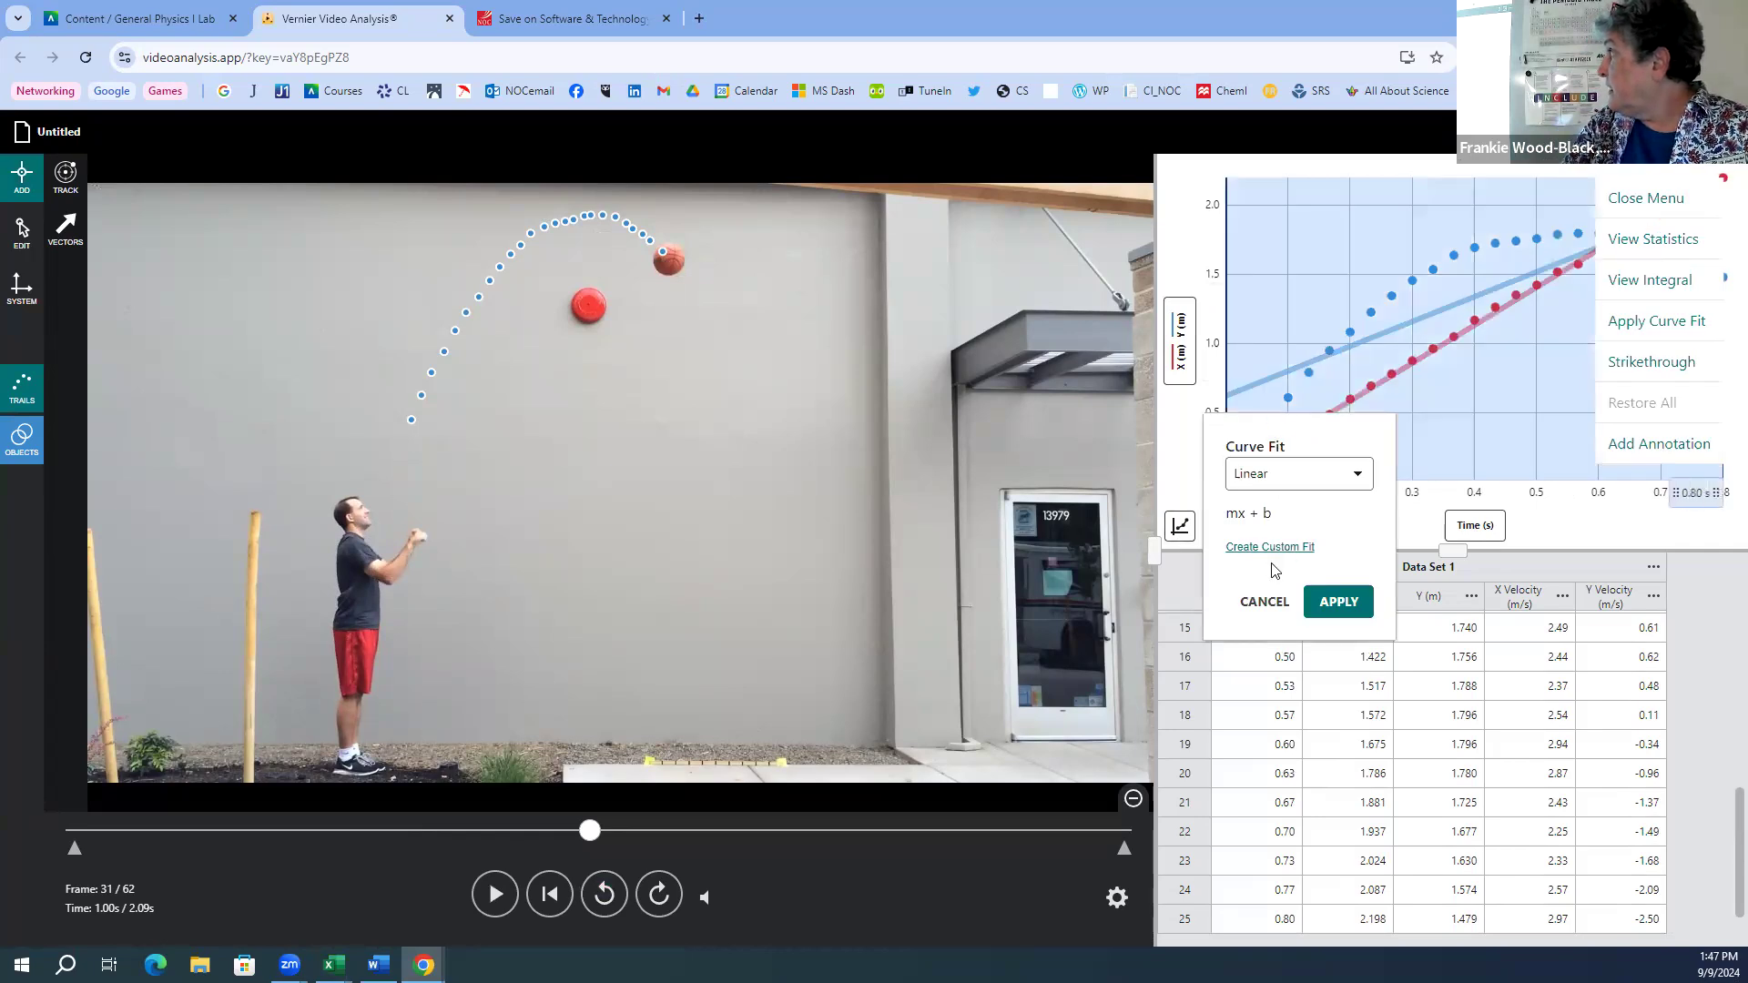
click(1352, 608)
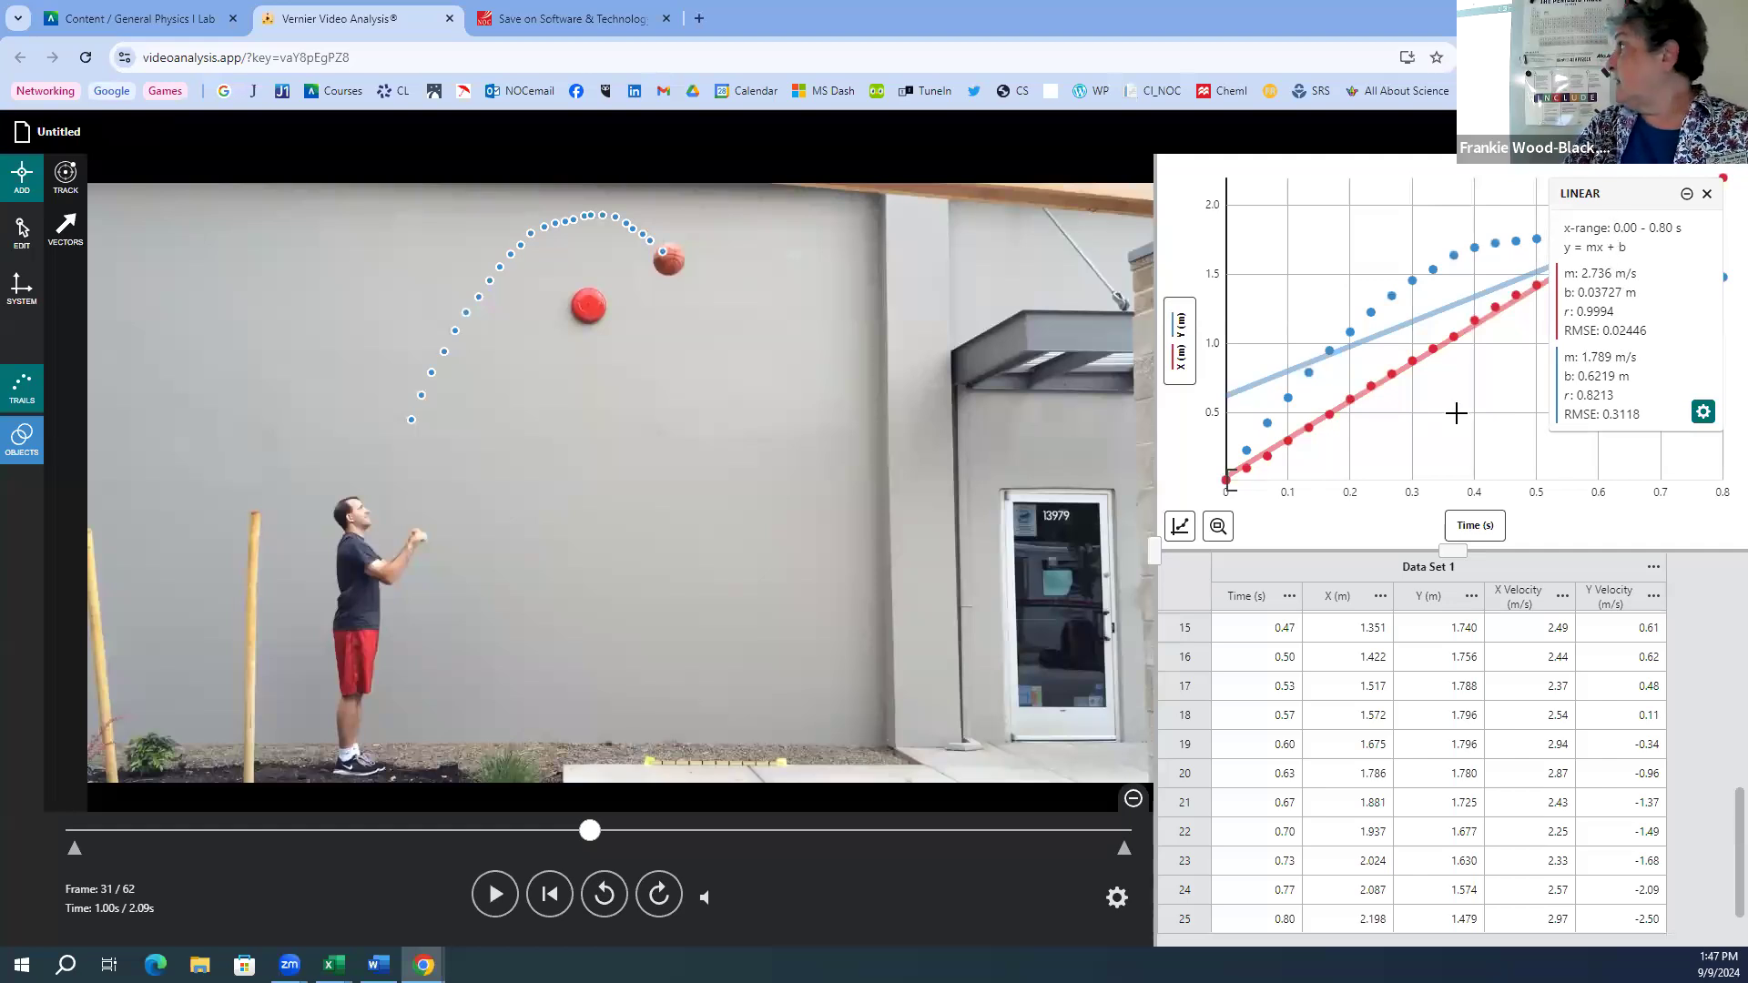
- Apply a quadratic curve fit, giving a Y fit of a = −5.782, b = 6.419
click(1185, 523)
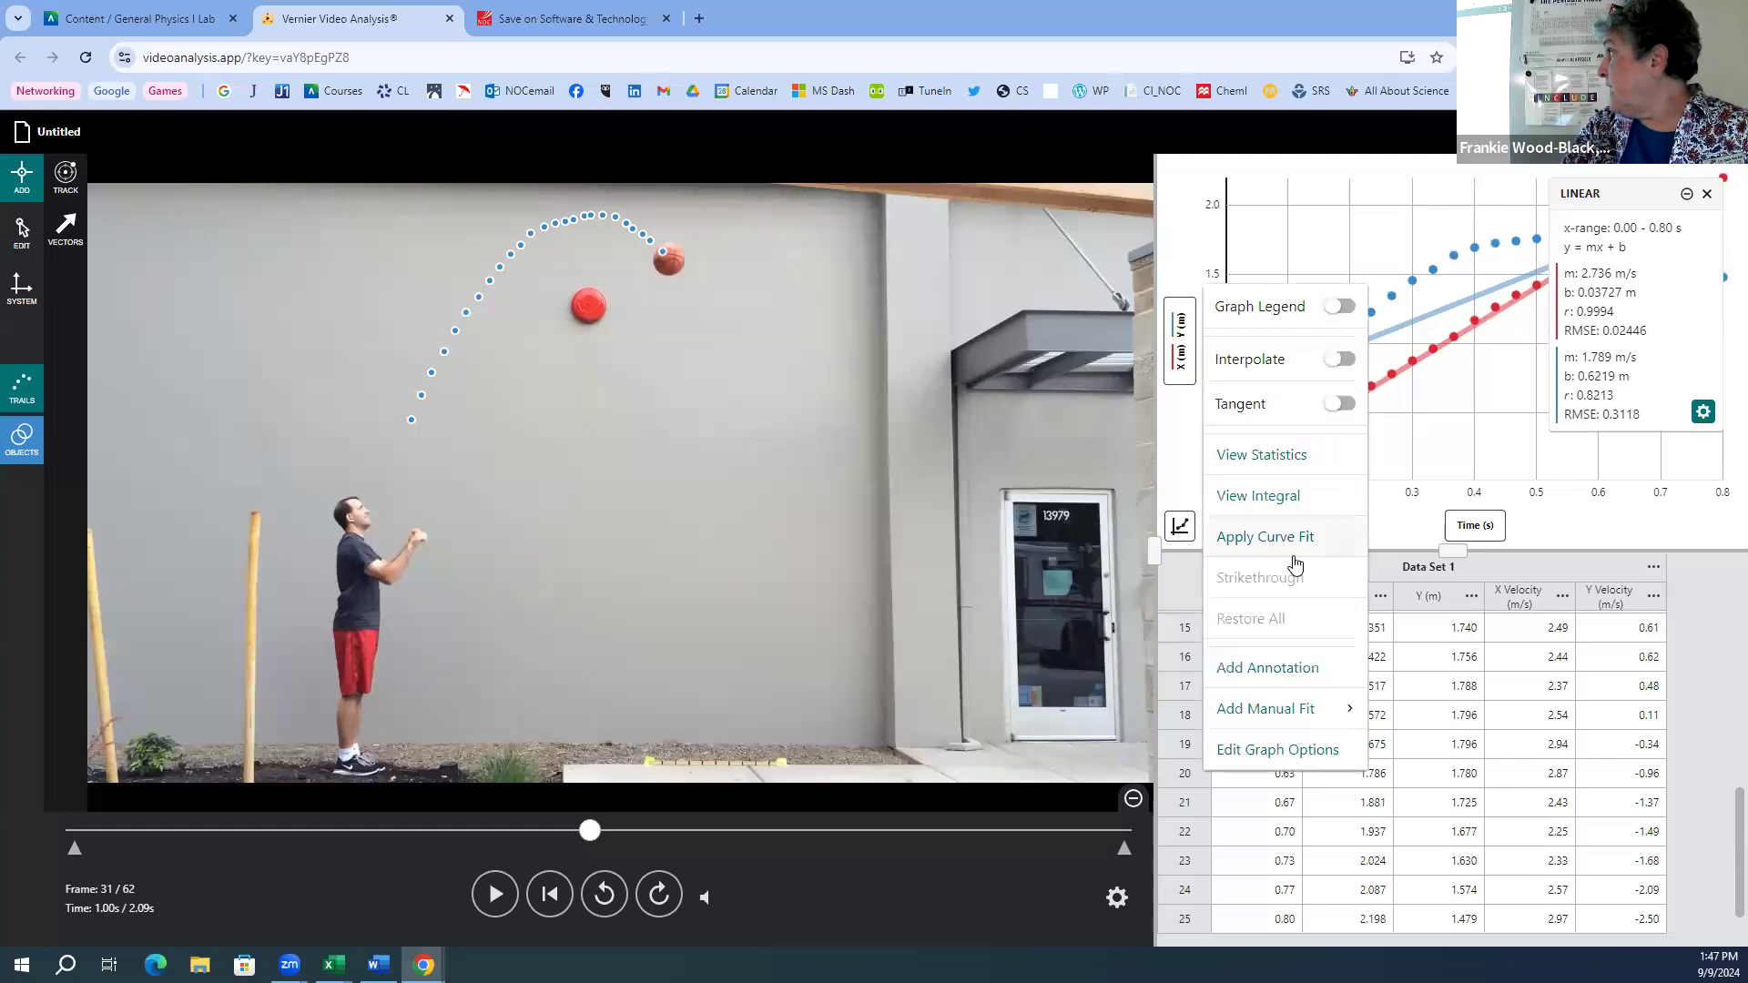
click(1331, 538)
click(1326, 475)
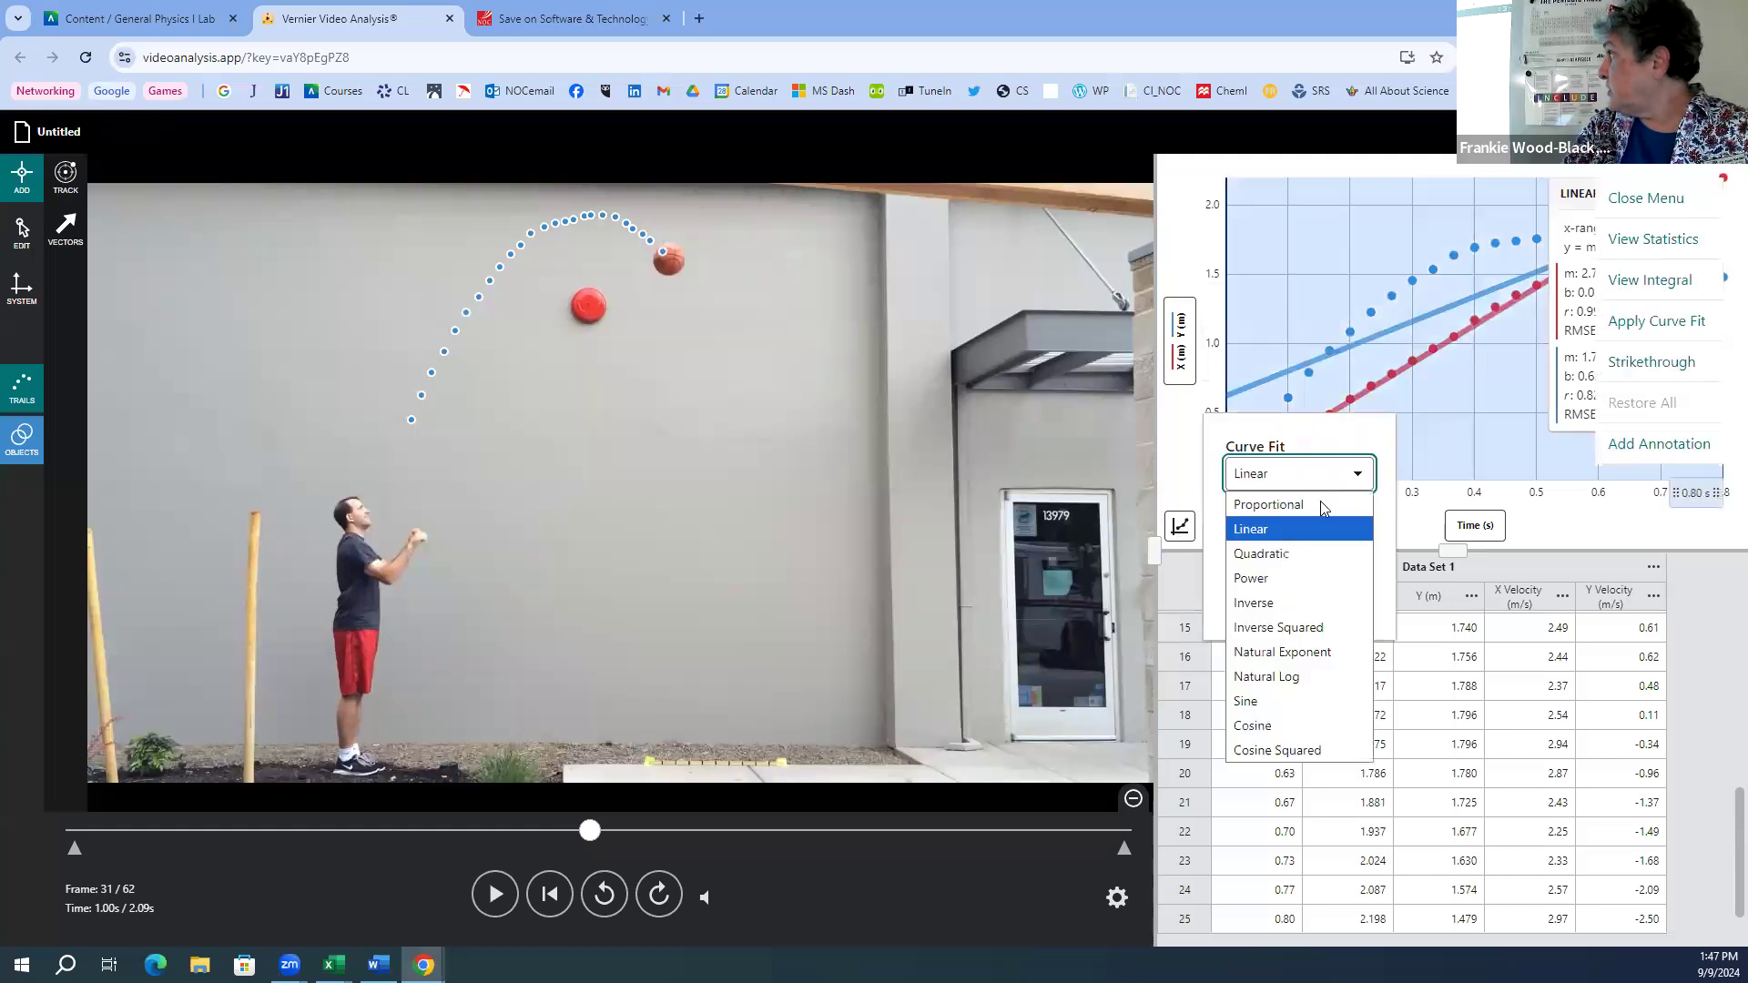
click(1321, 565)
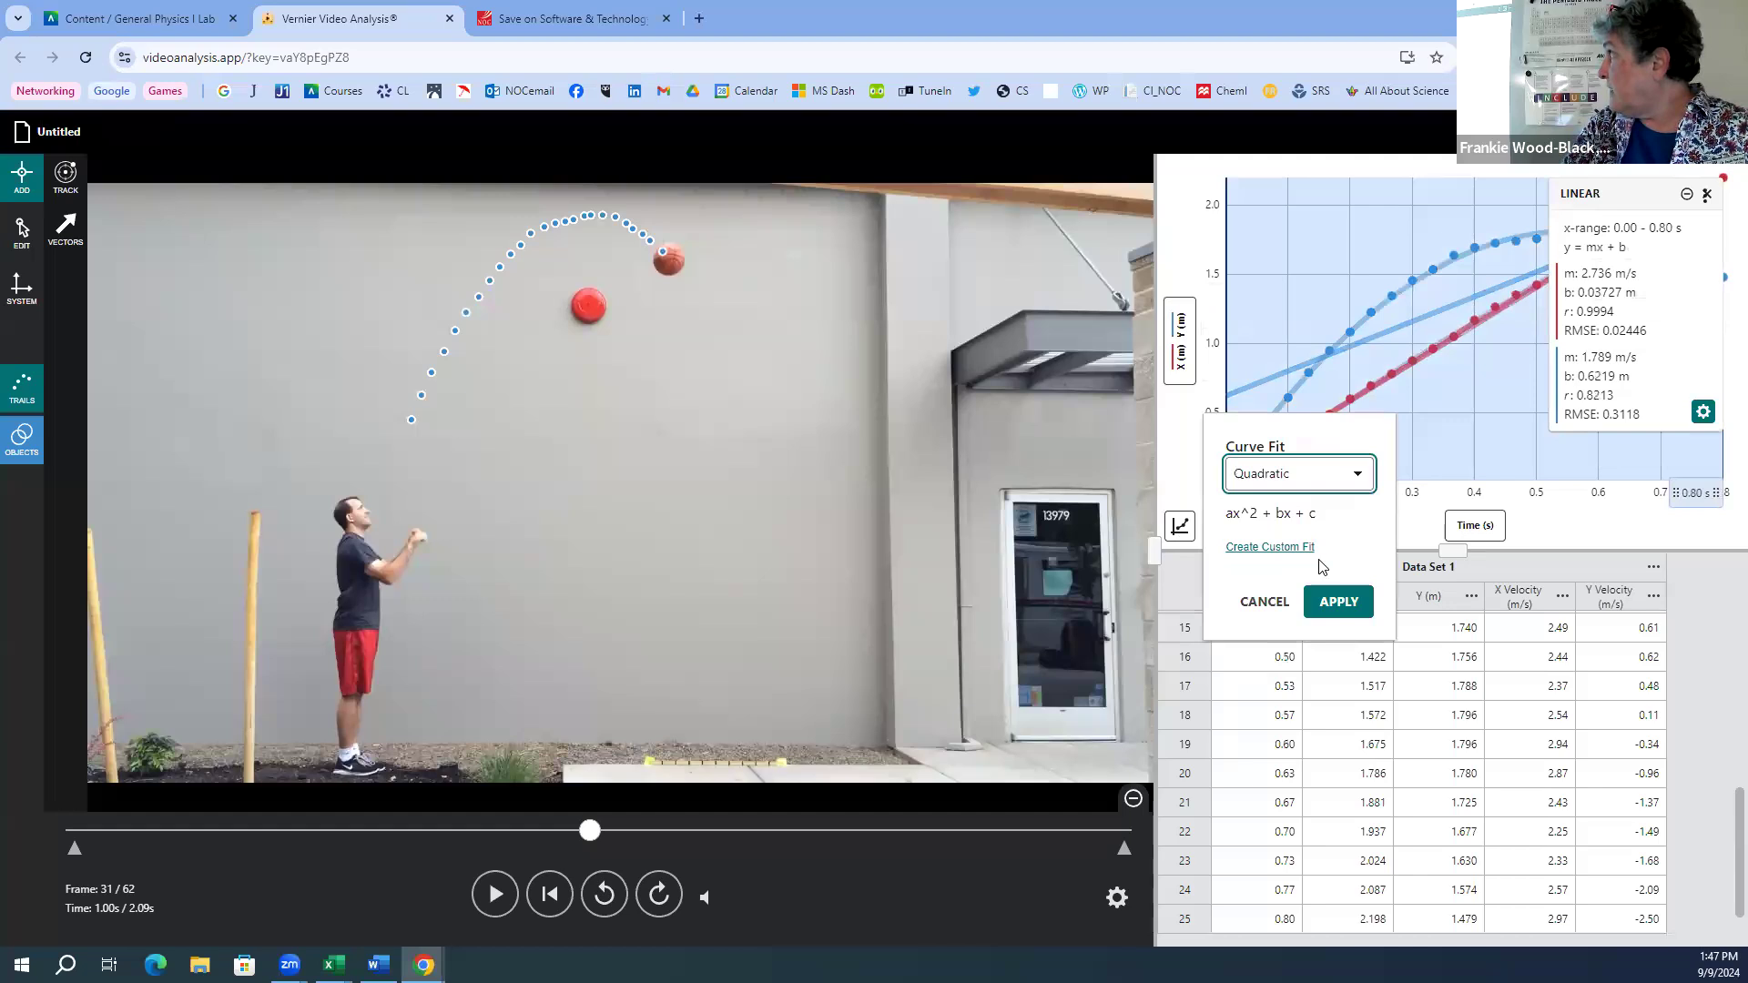
click(1336, 603)
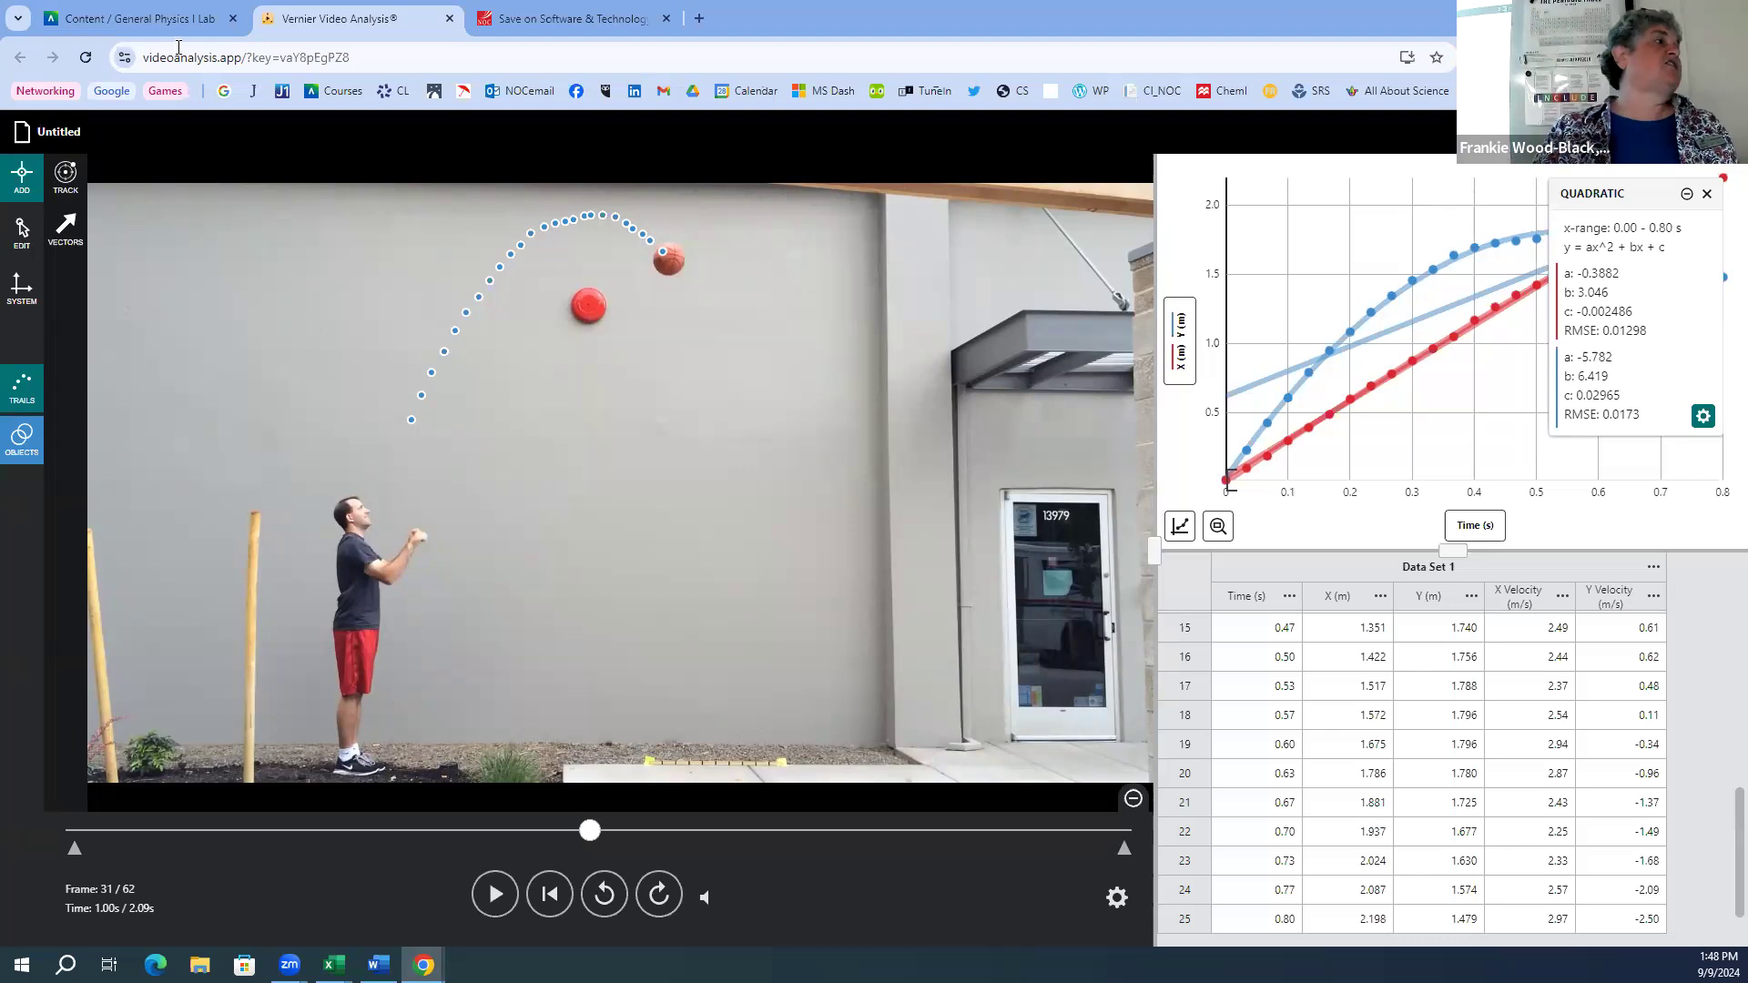
click(164, 13)
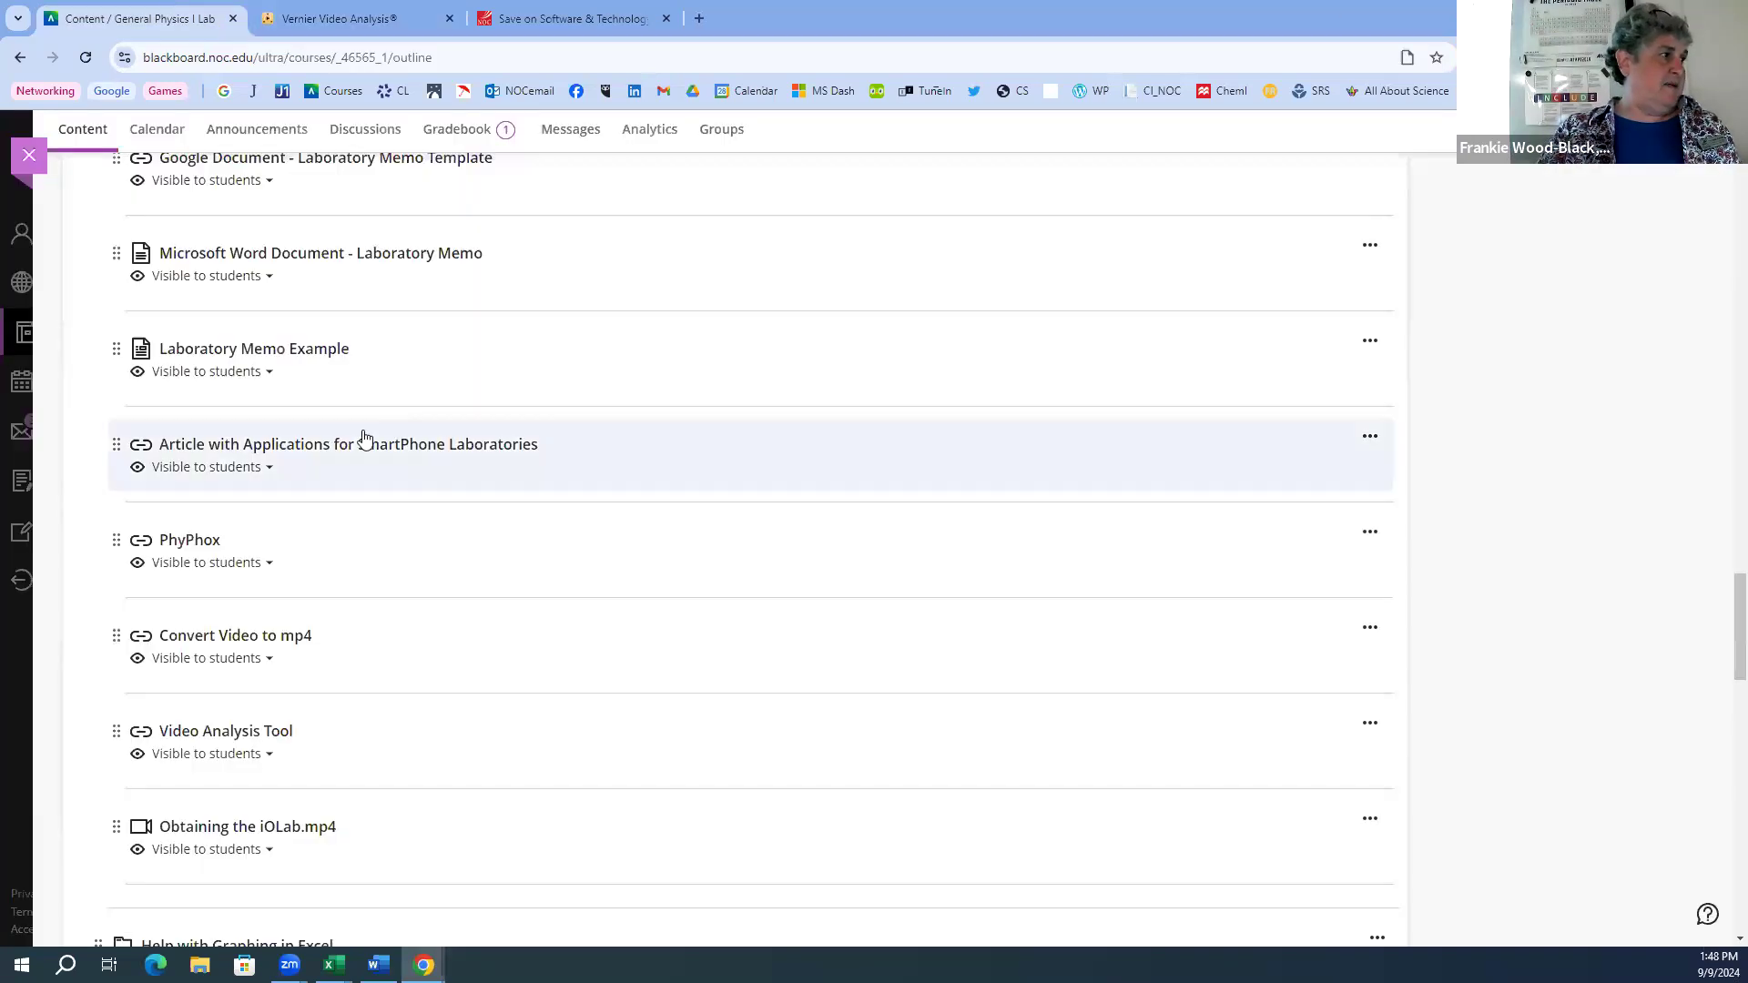
scroll(363, 435, up, 10)
scroll(362, 428, up, 10)
scroll(363, 428, up, 5)
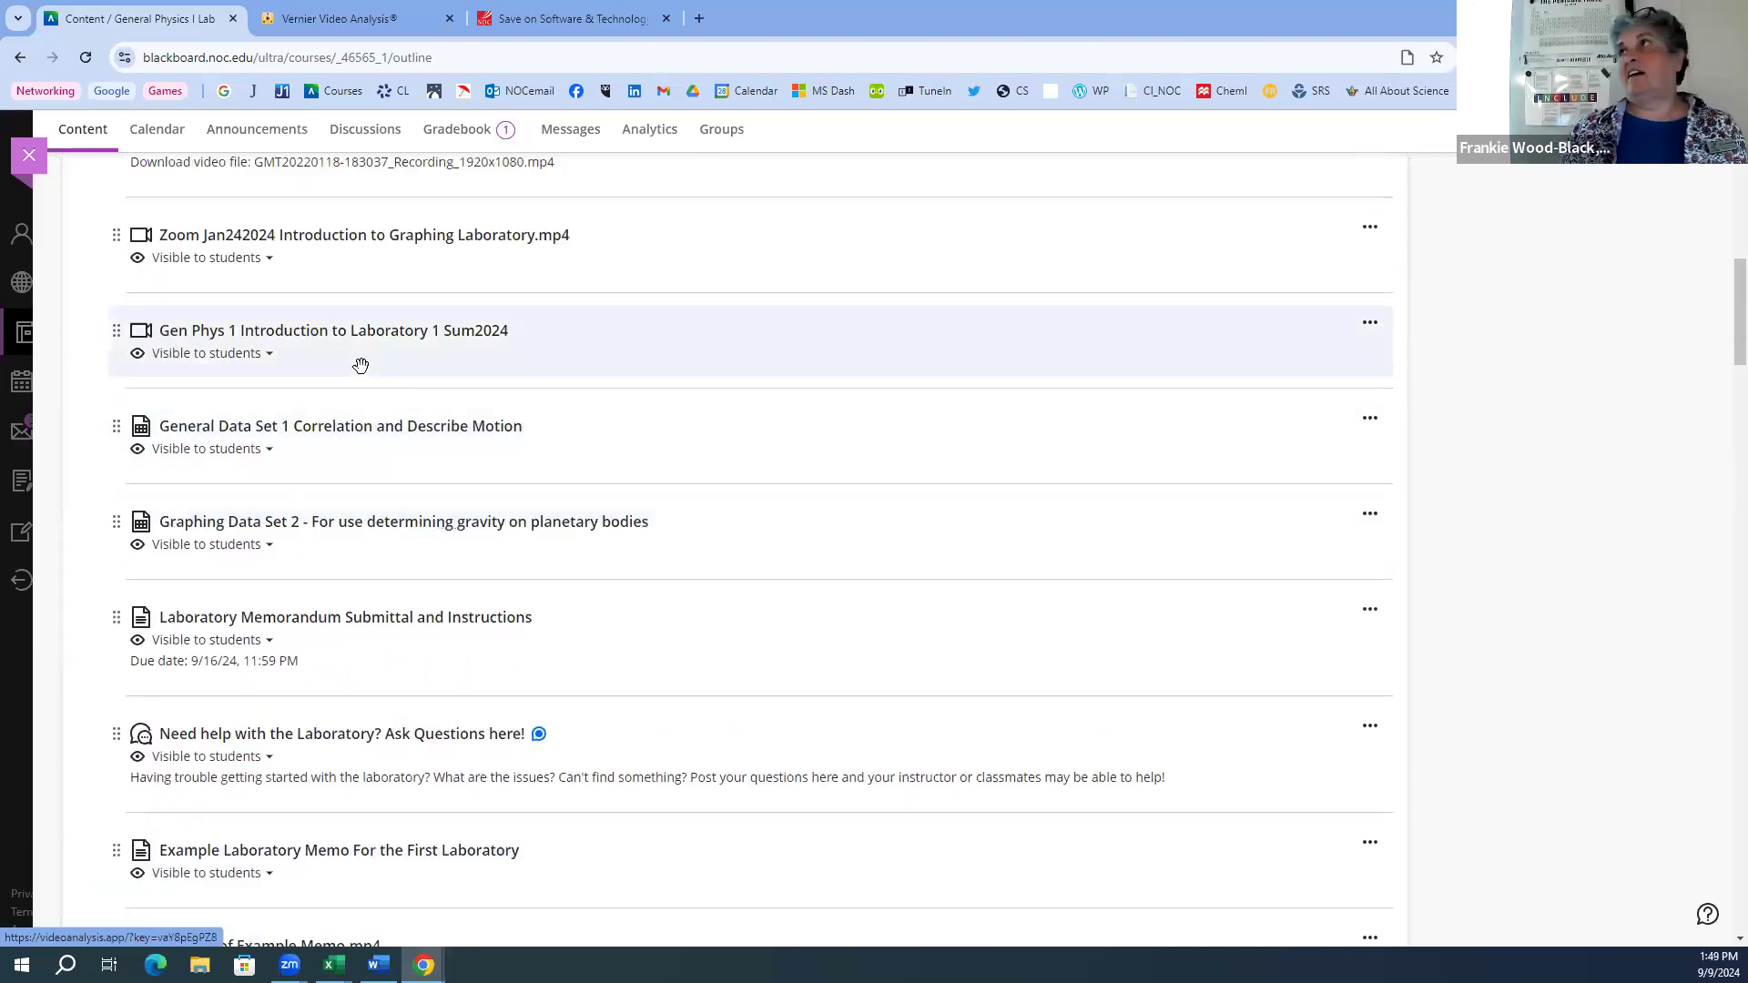